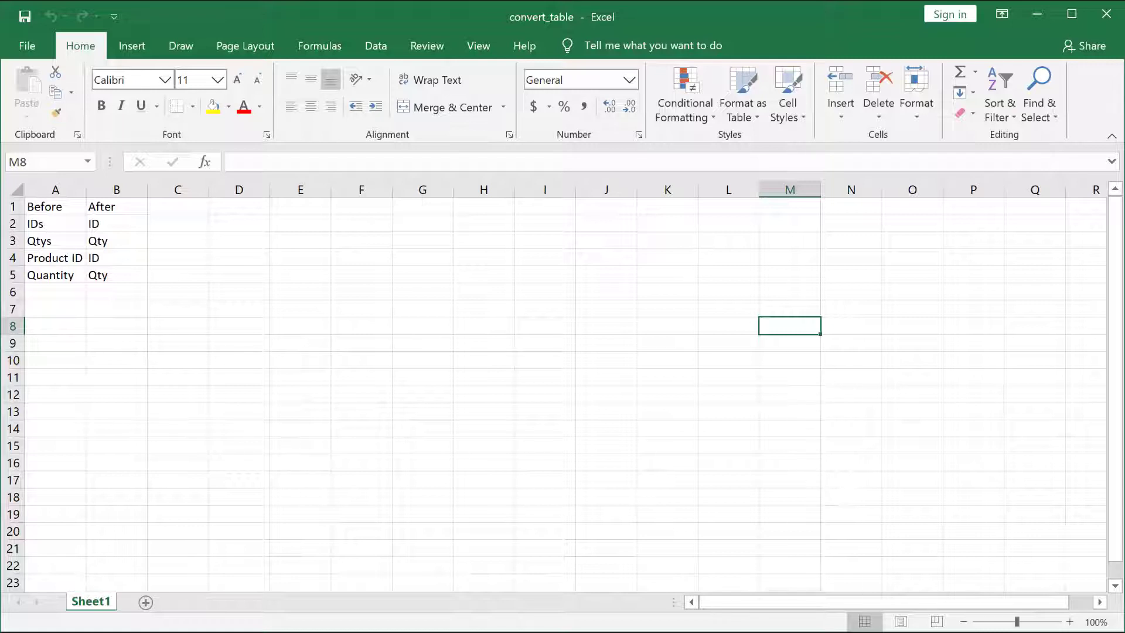
Open workbook 20070101 from the Data folder and check its ID and Qty headers in A1:B1.
{"action": "key", "text": "alt+Tab"}
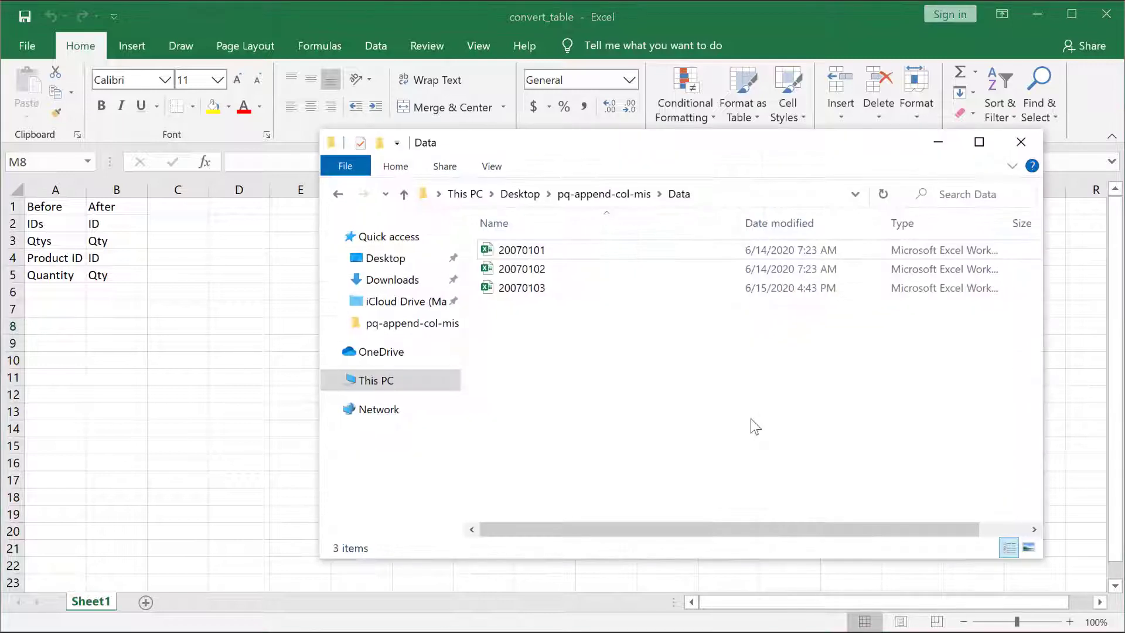
{"action": "double_click", "coordinate": [561, 250]}
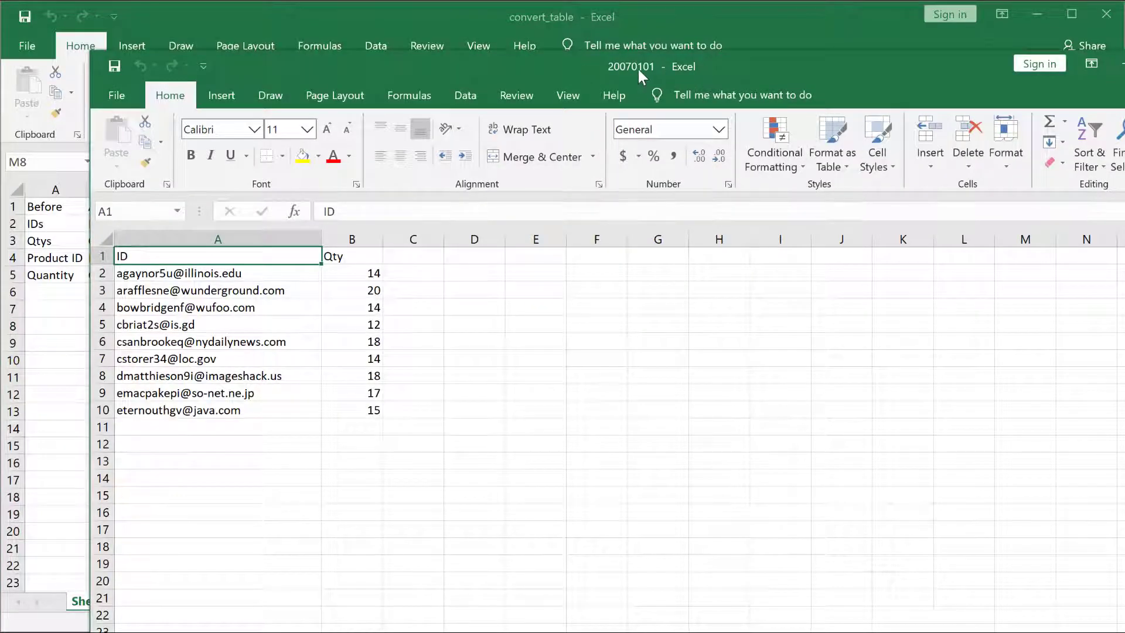
{"action": "left_click_drag", "start_coordinate": [245, 259], "coordinate": [345, 407]}
{"action": "left_click", "coordinate": [277, 263]}
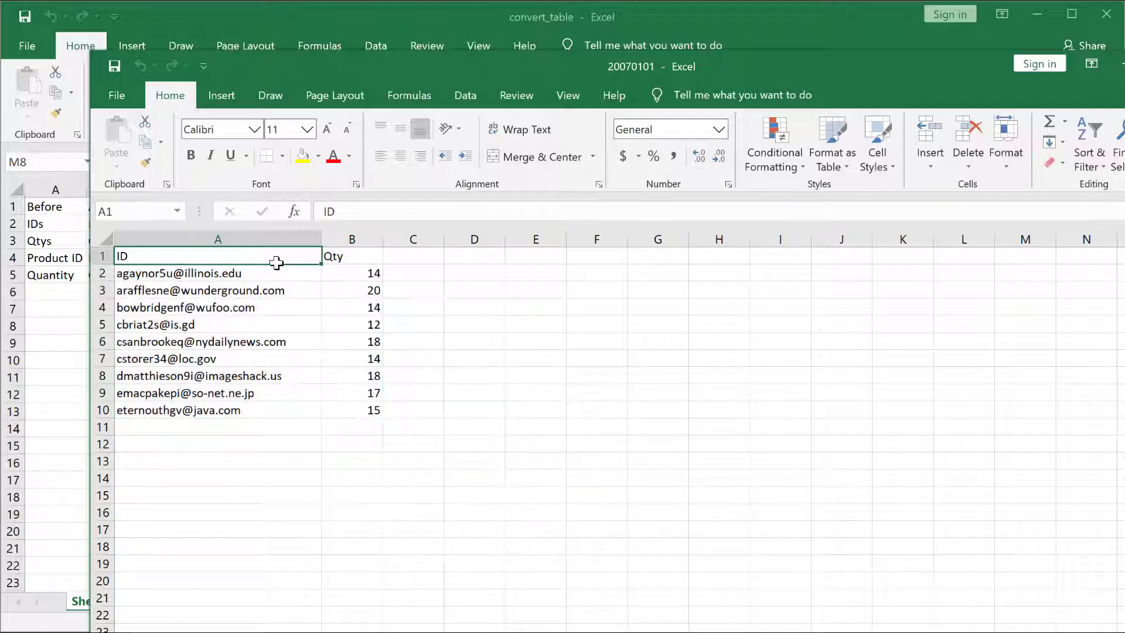
{"action": "left_click", "coordinate": [348, 256]}
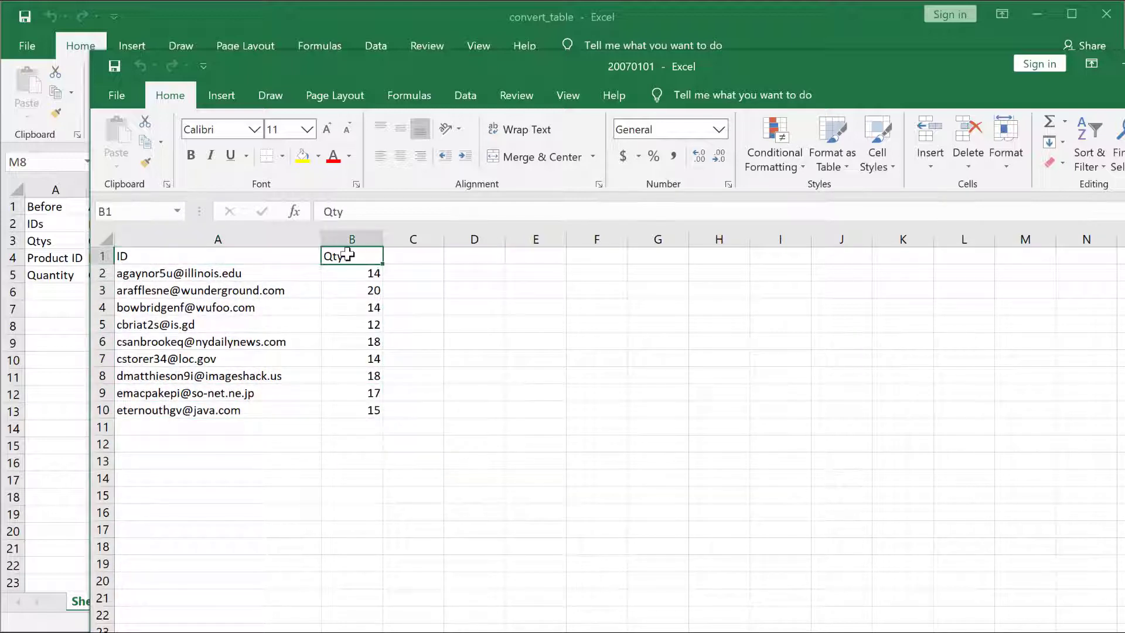
{"action": "left_click", "coordinate": [254, 262], "text": "shift"}
{"action": "left_click", "coordinate": [351, 250]}
{"action": "left_click", "coordinate": [187, 258]}
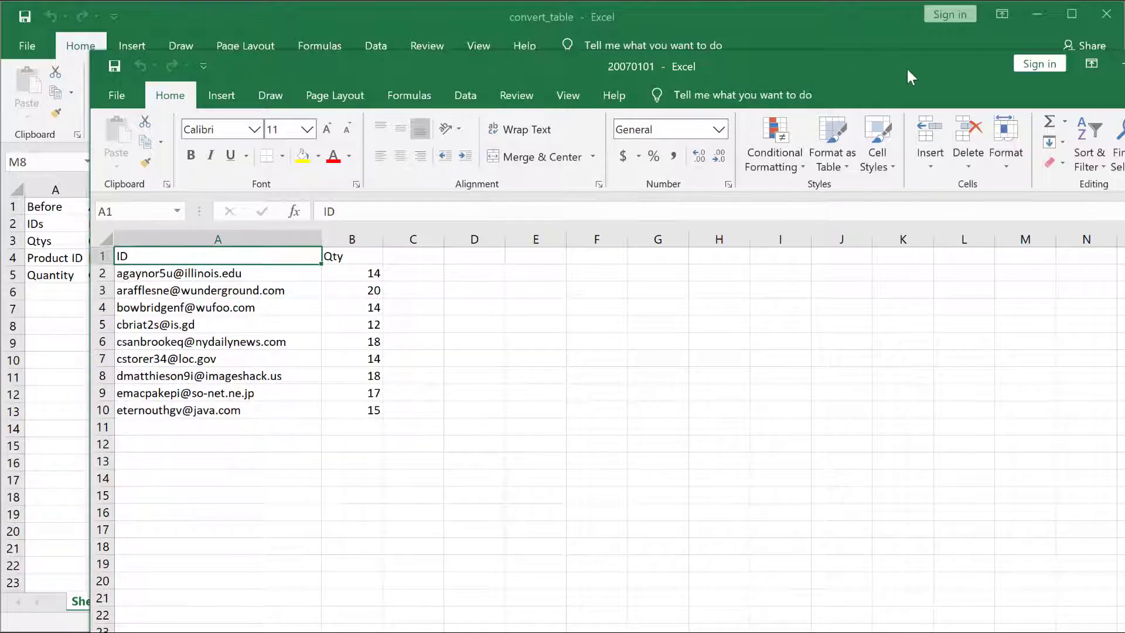
{"action": "left_click_drag", "start_coordinate": [866, 75], "coordinate": [747, 70]}
{"action": "left_click", "coordinate": [1042, 57]}
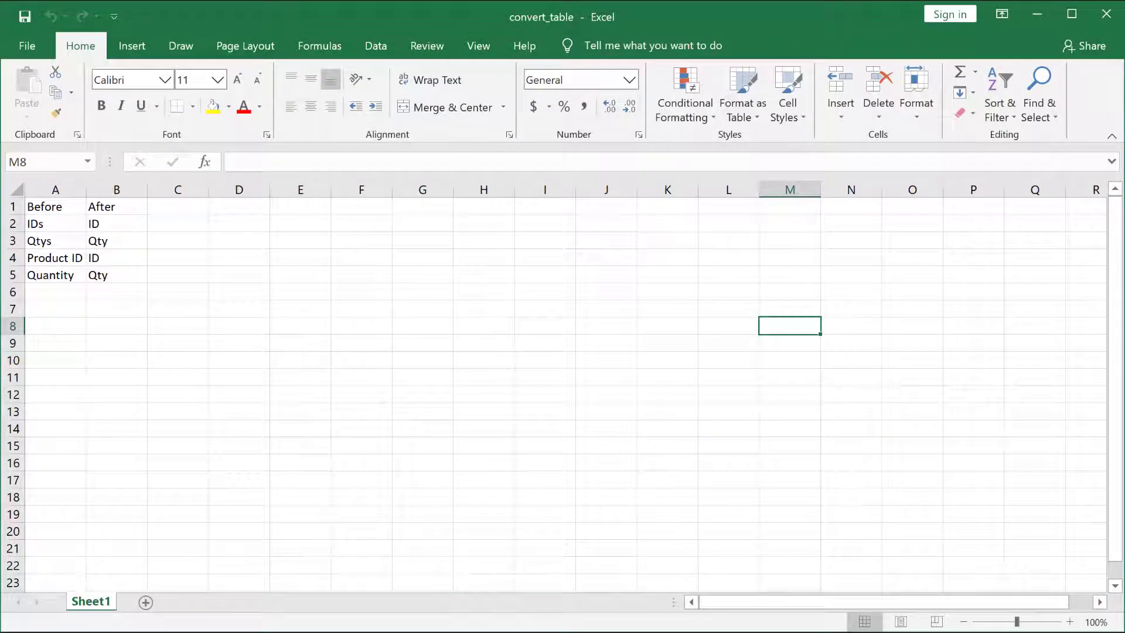
Open workbook 20070102 and check its extra Domain column and its IDs and Qtys headers.
{"action": "key", "text": "alt+Tab"}
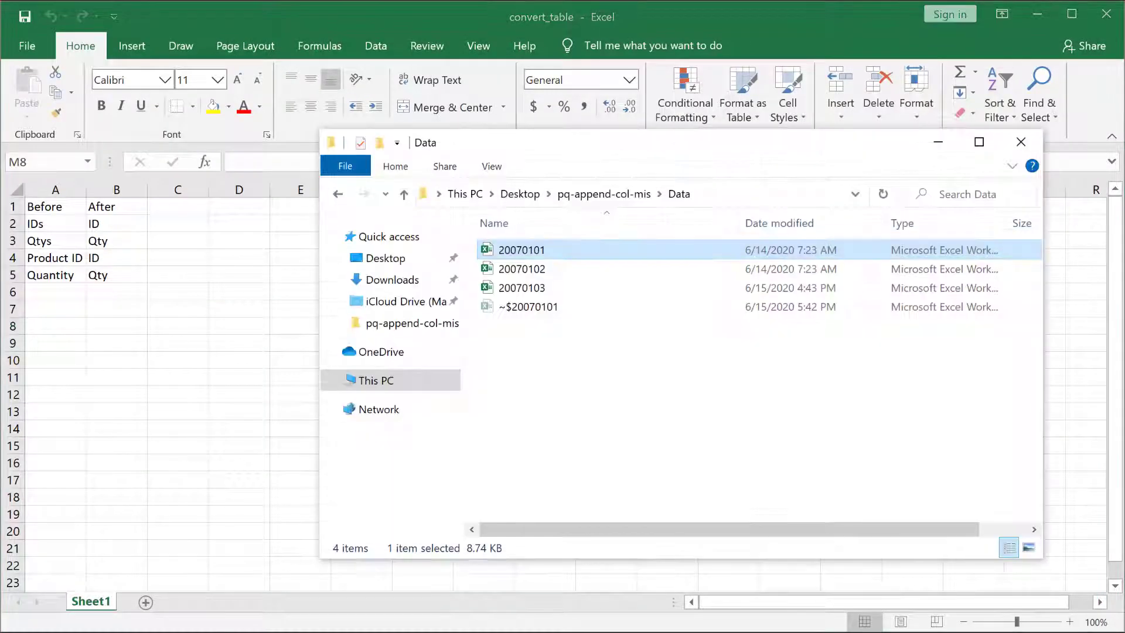
{"action": "double_click", "coordinate": [541, 271]}
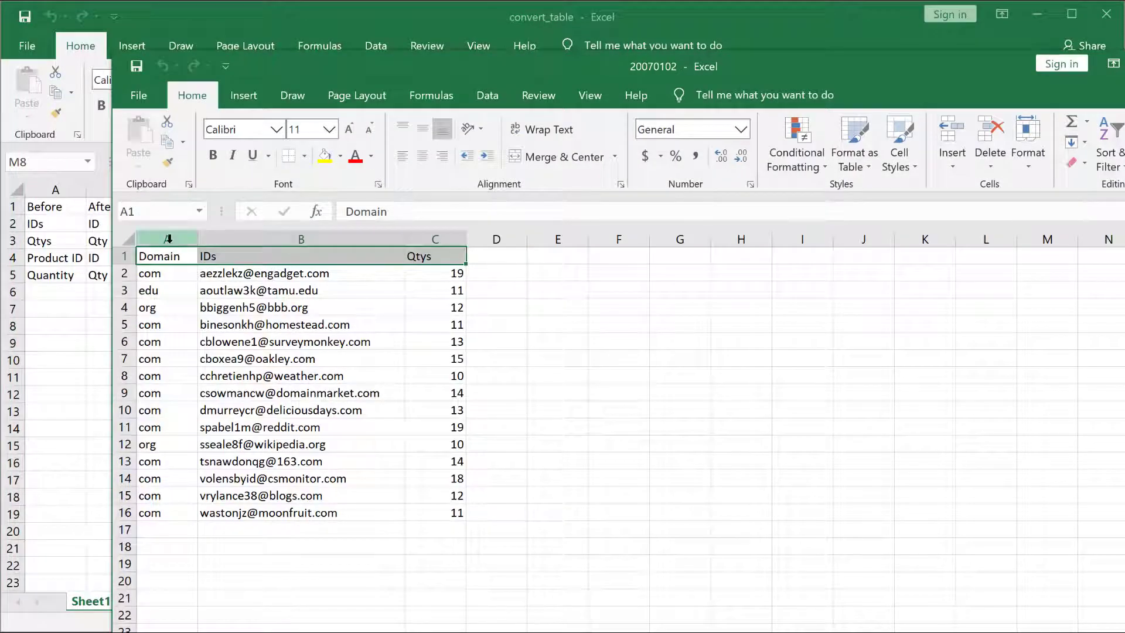
{"action": "left_click", "coordinate": [169, 240]}
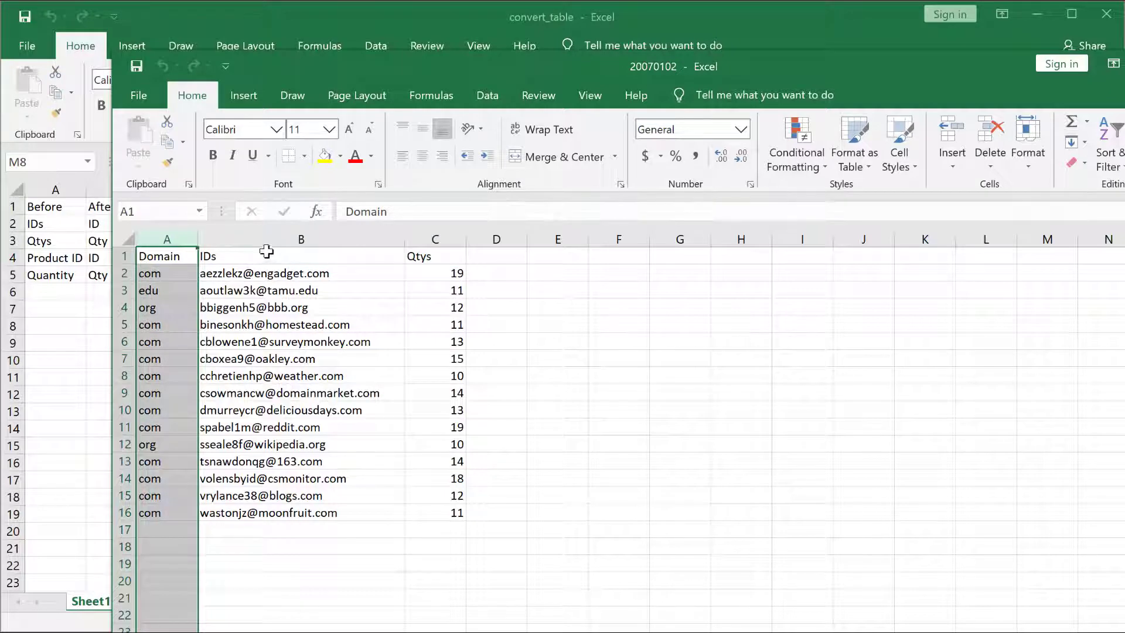
{"action": "left_click", "coordinate": [296, 256]}
{"action": "left_click", "coordinate": [443, 257]}
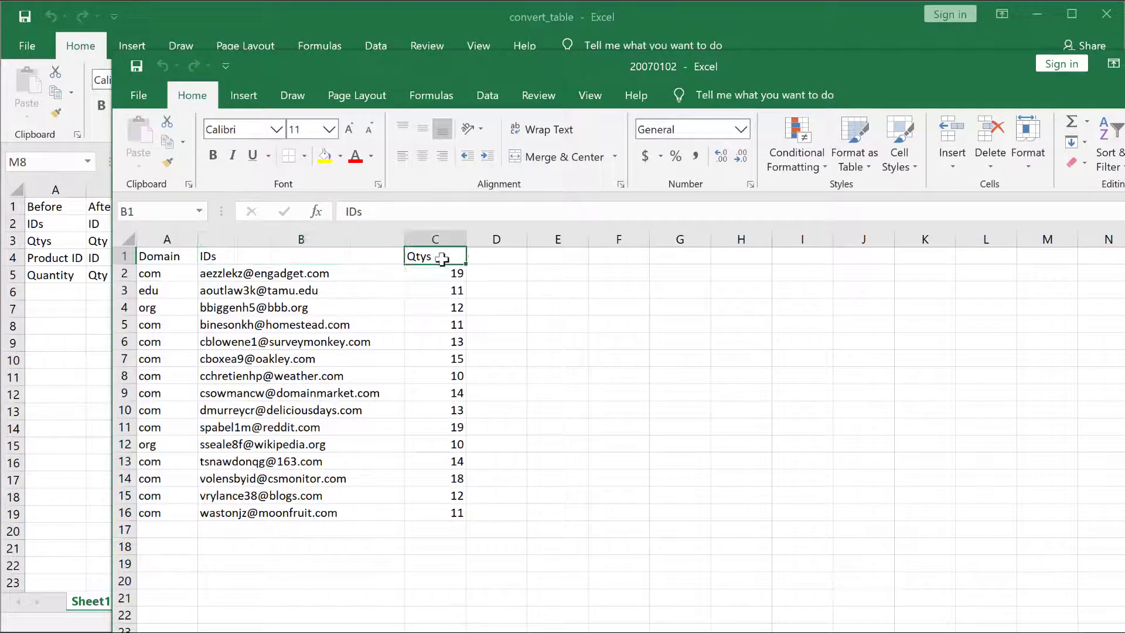
{"action": "left_click", "coordinate": [323, 256]}
{"action": "left_click", "coordinate": [437, 256]}
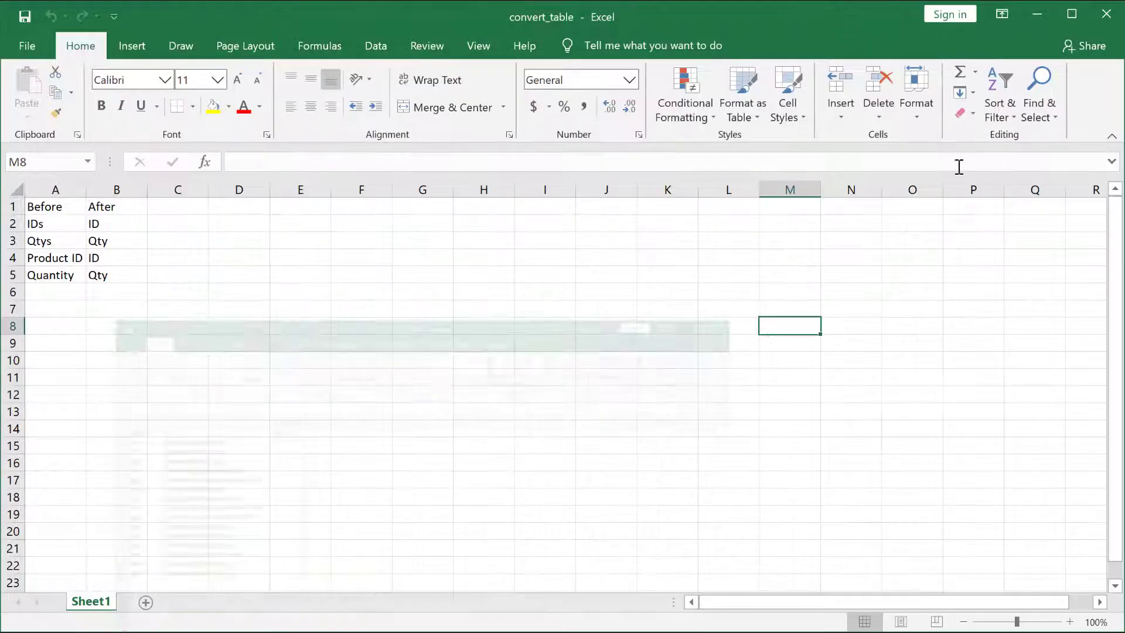
Open workbook 20070103, review its Product ID, Quantity and Region columns, then return to convert_table.
{"action": "key", "text": "alt+Tab"}
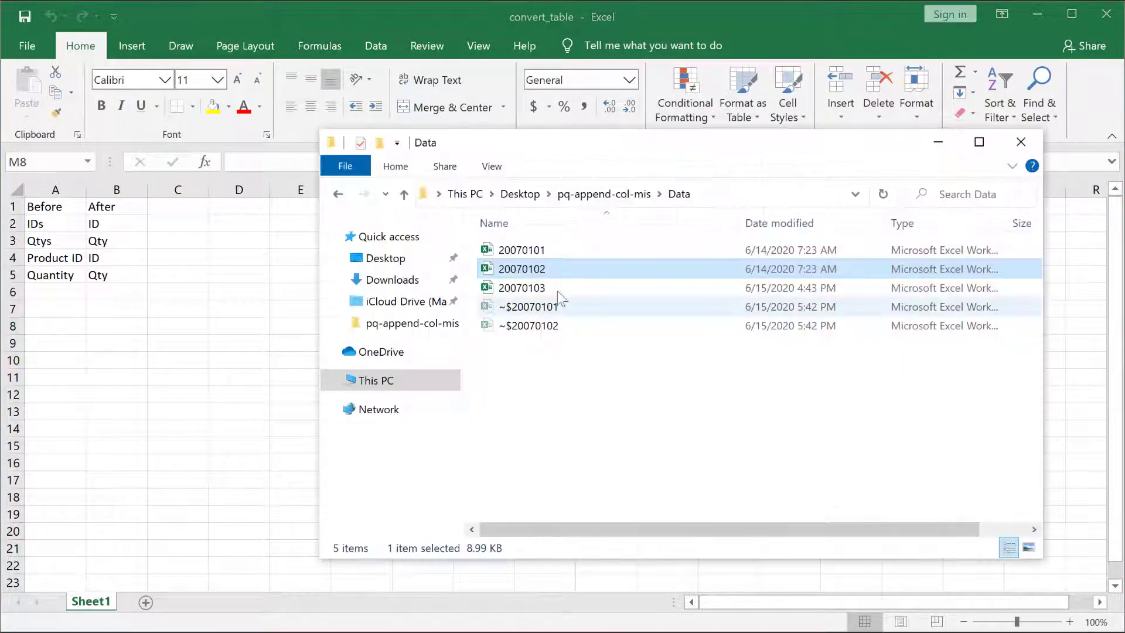
{"action": "double_click", "coordinate": [522, 288]}
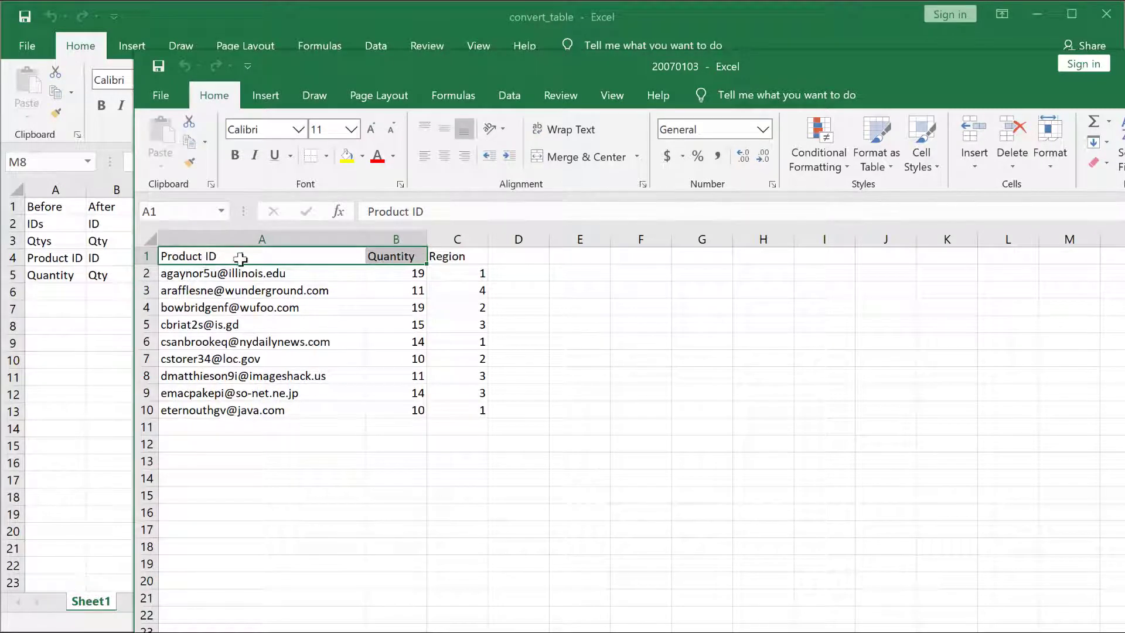
{"action": "left_click", "coordinate": [383, 256]}
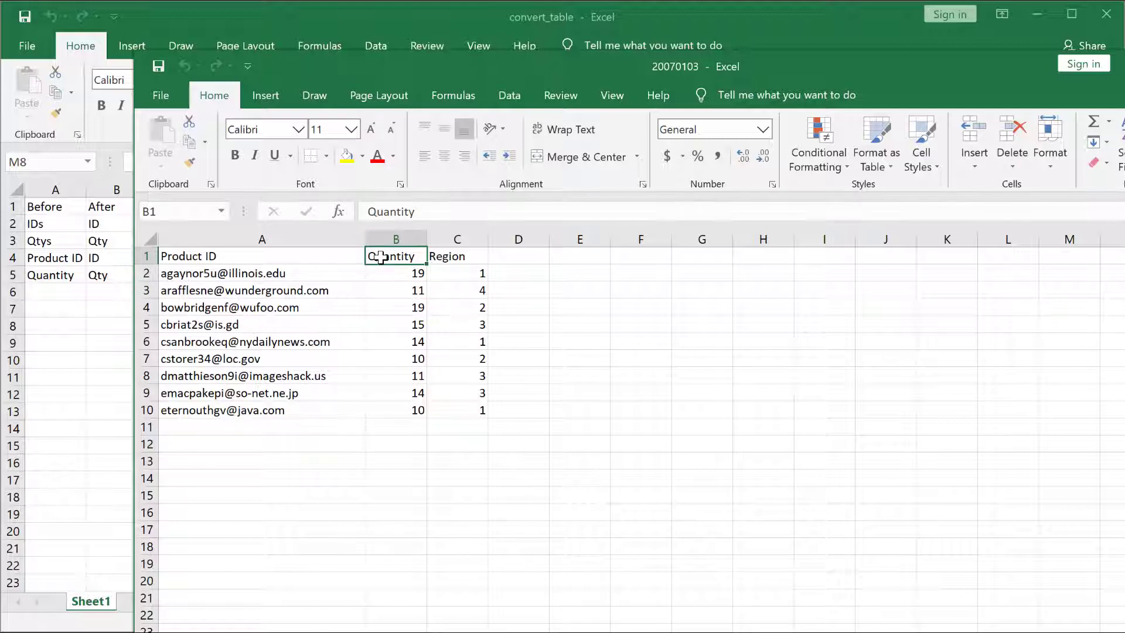
{"action": "left_click", "coordinate": [457, 239]}
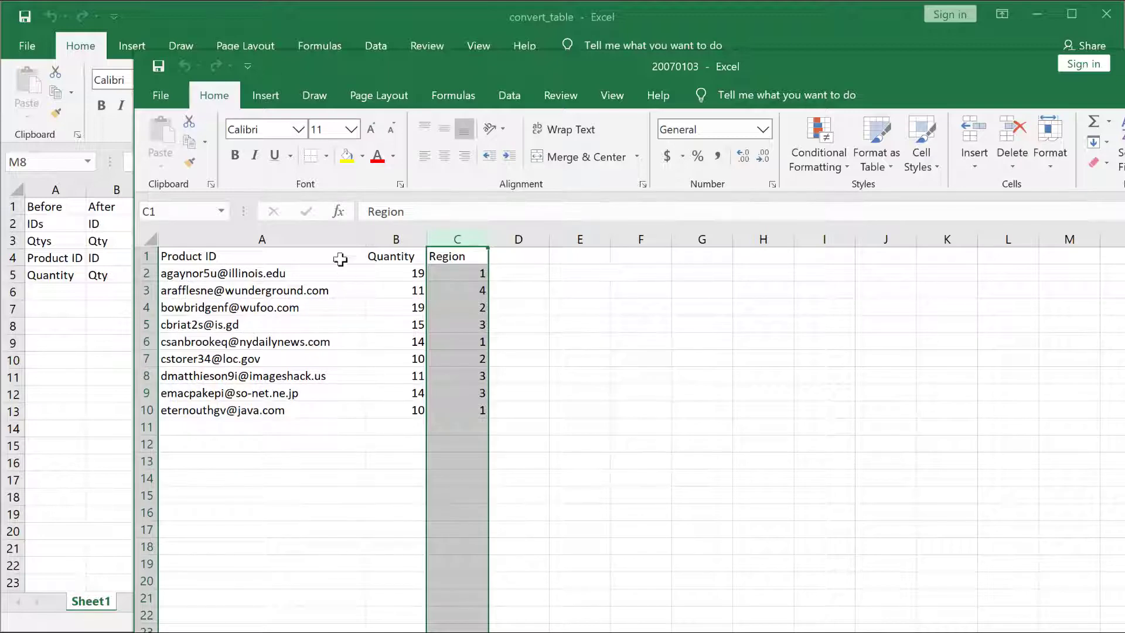
{"action": "left_click", "coordinate": [315, 241]}
{"action": "left_click", "coordinate": [301, 275]}
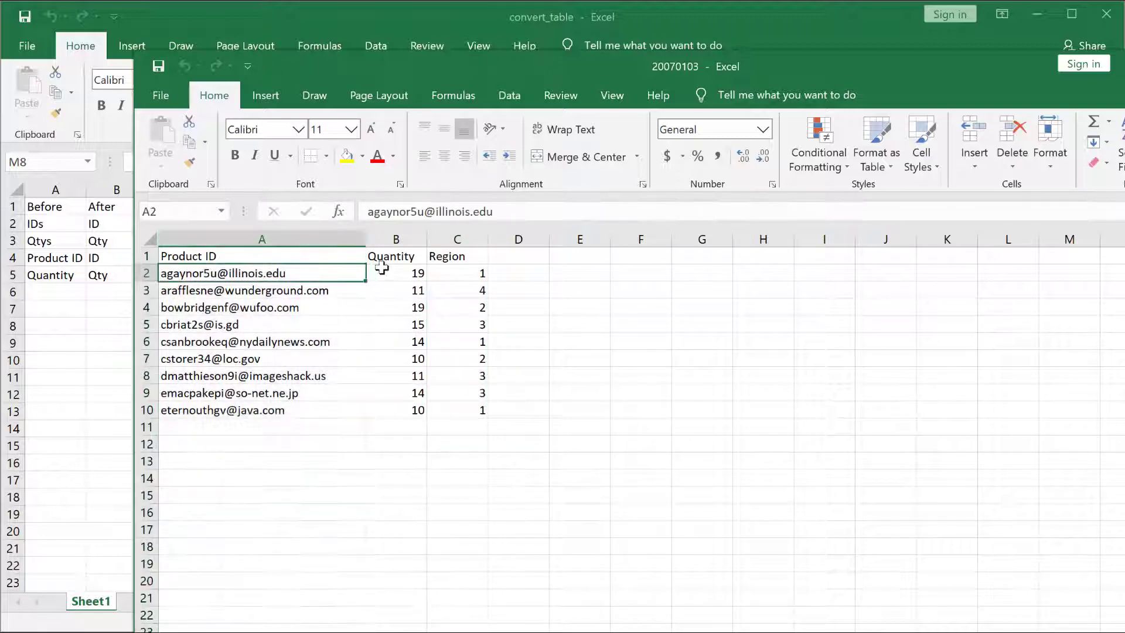
{"action": "left_click", "coordinate": [382, 269]}
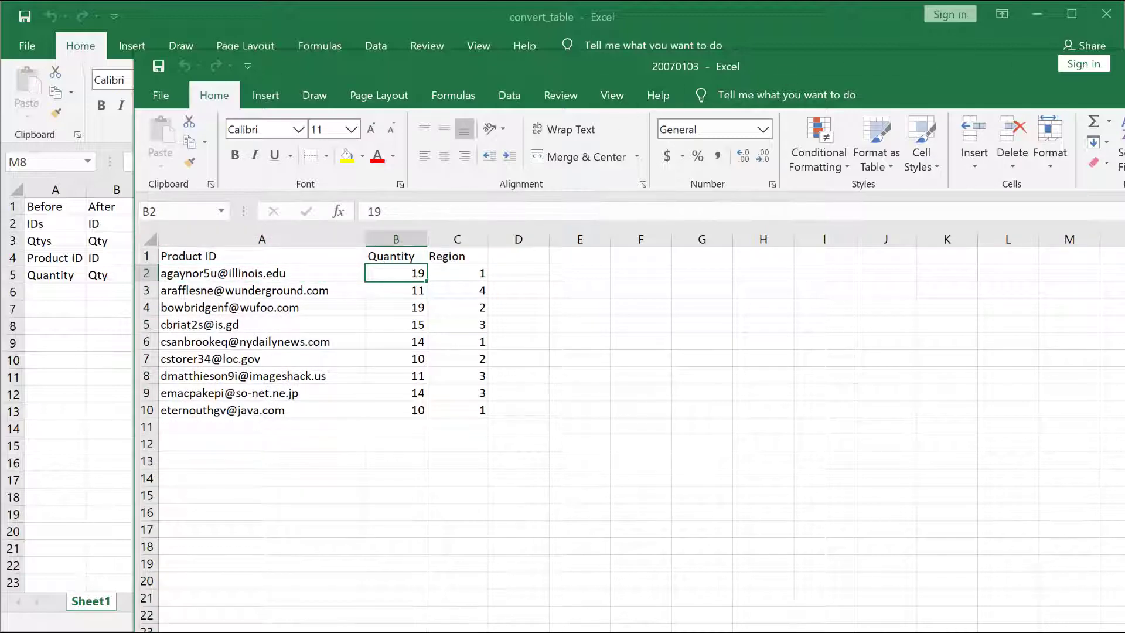
{"action": "key", "text": "alt+Tab"}
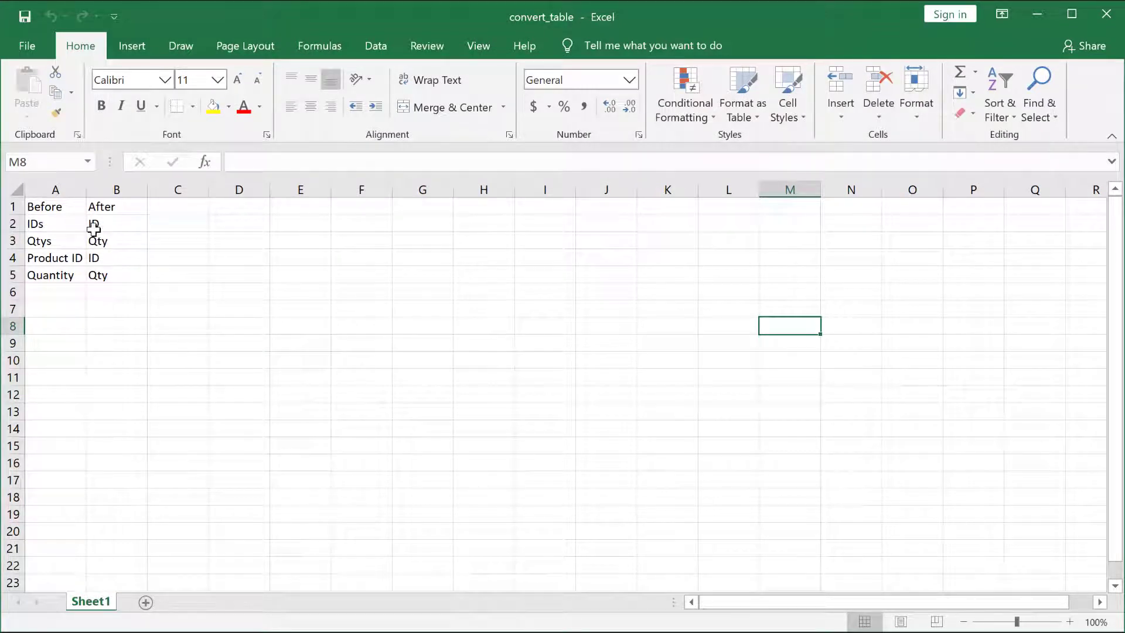
{"action": "left_click_drag", "start_coordinate": [66, 227], "coordinate": [66, 242]}
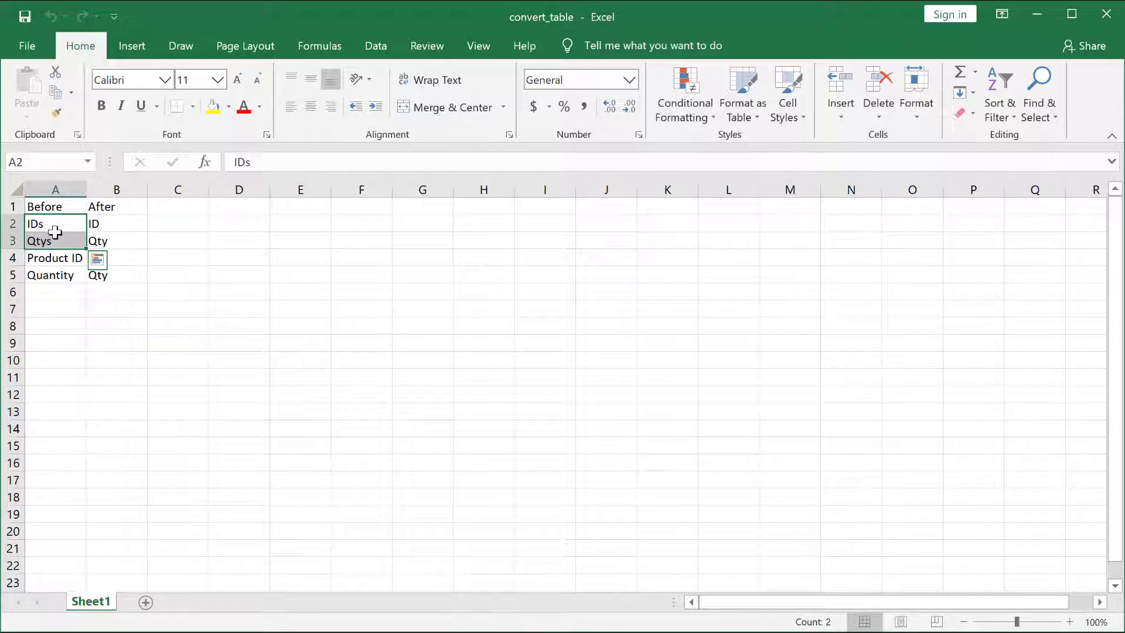
{"action": "left_click", "coordinate": [121, 224]}
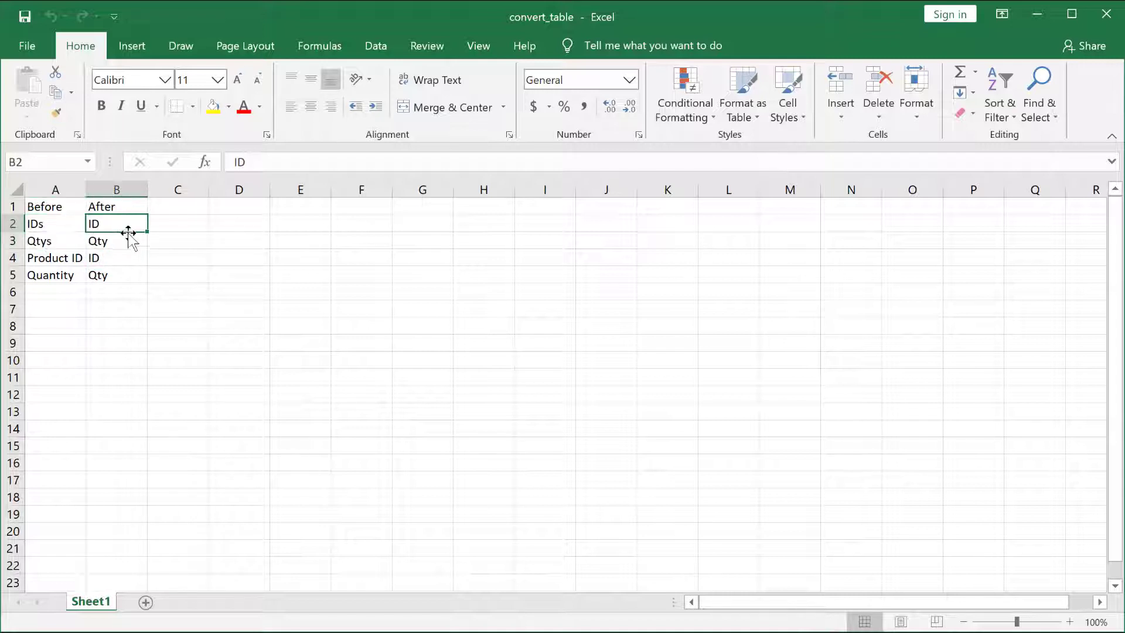
{"action": "left_click", "coordinate": [127, 241]}
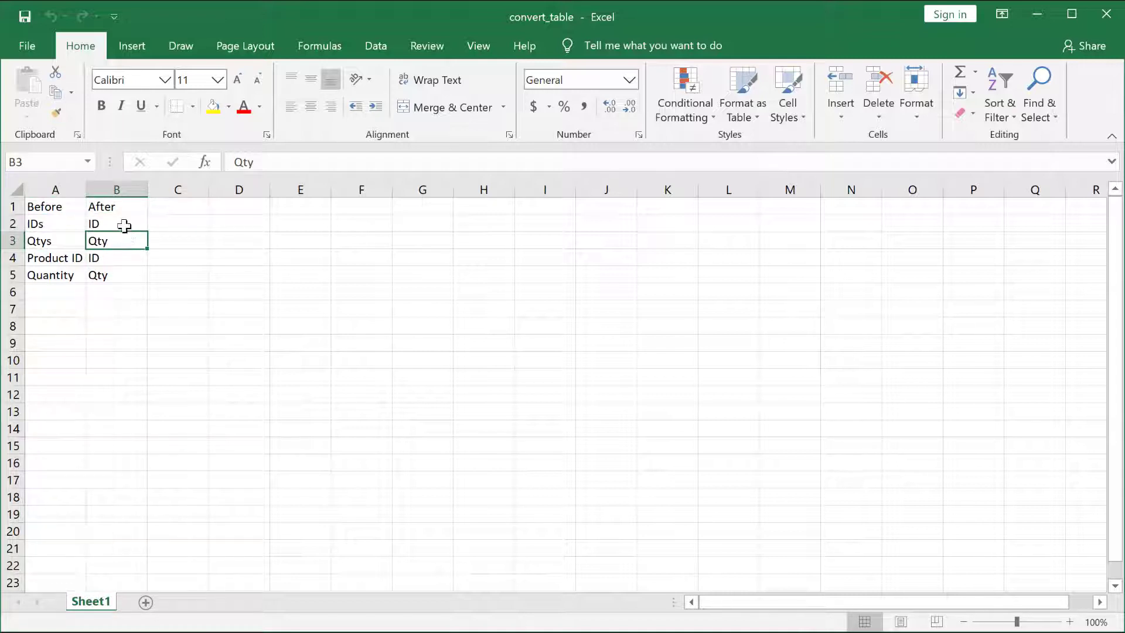
{"action": "left_click", "coordinate": [62, 257]}
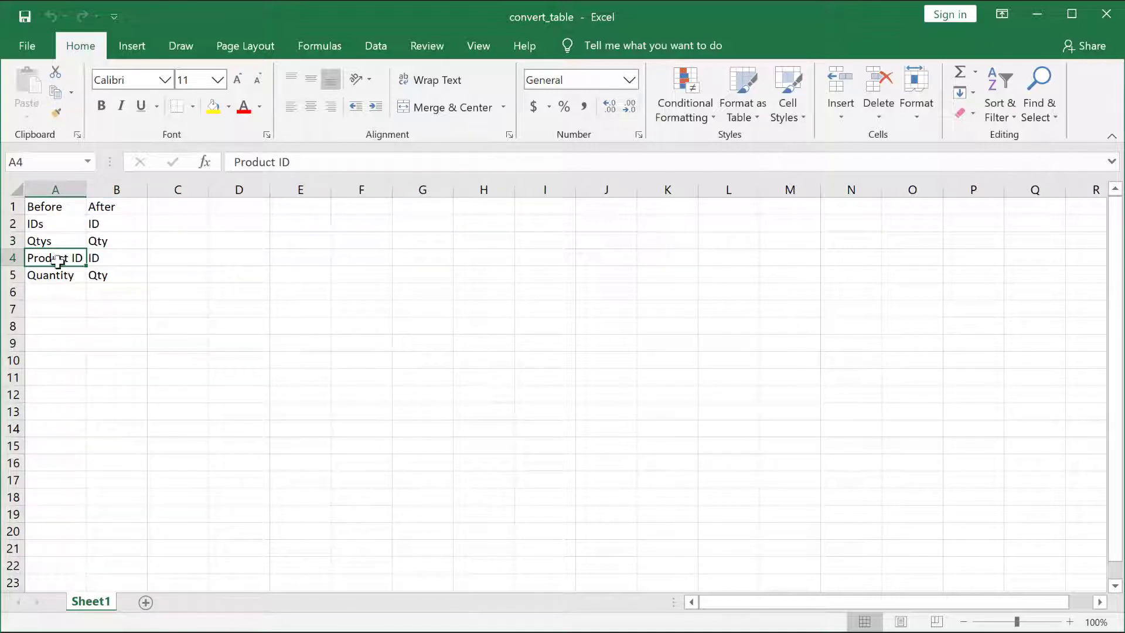
{"action": "left_click", "coordinate": [60, 274]}
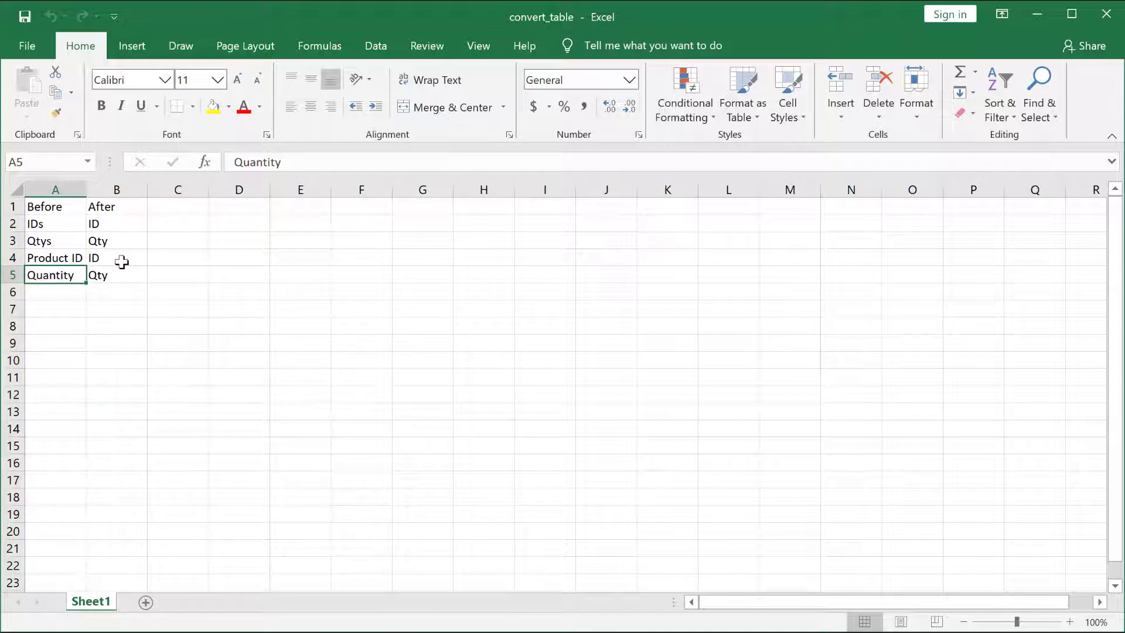
{"action": "left_click_drag", "start_coordinate": [121, 262], "coordinate": [121, 269]}
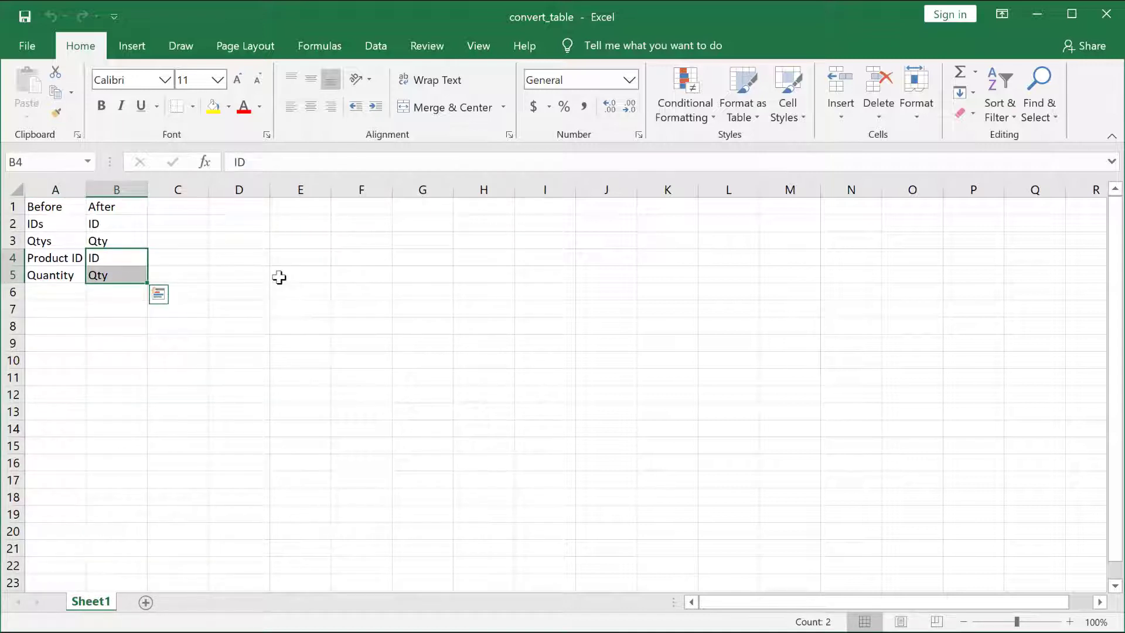
{"action": "left_click", "coordinate": [95, 223]}
{"action": "left_click", "coordinate": [91, 256]}
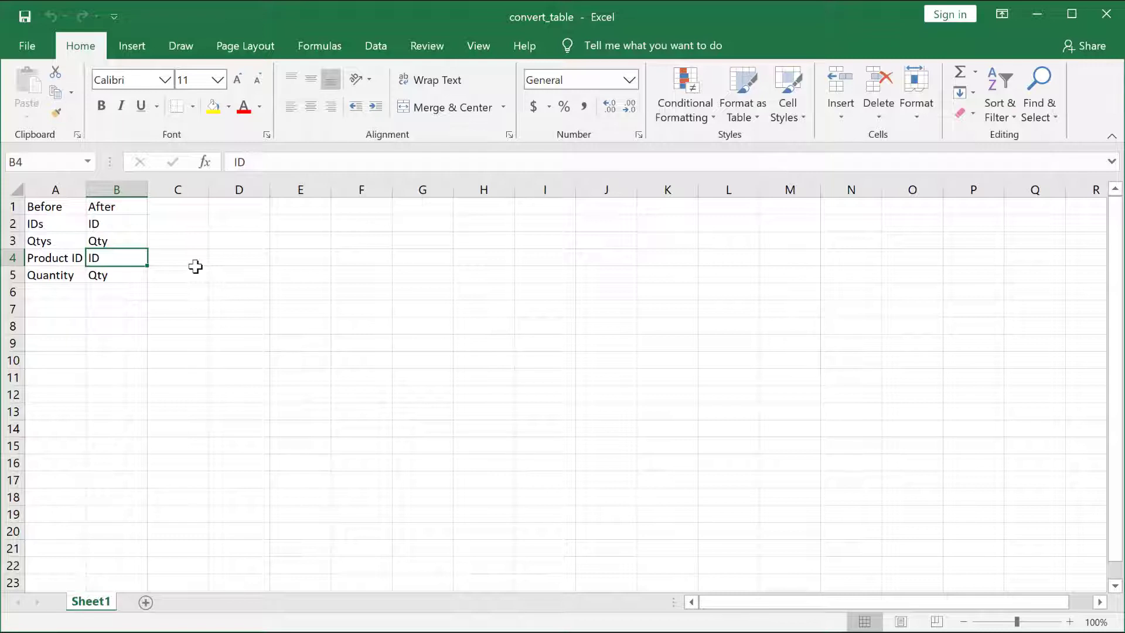
{"action": "left_click_drag", "start_coordinate": [64, 295], "coordinate": [58, 356]}
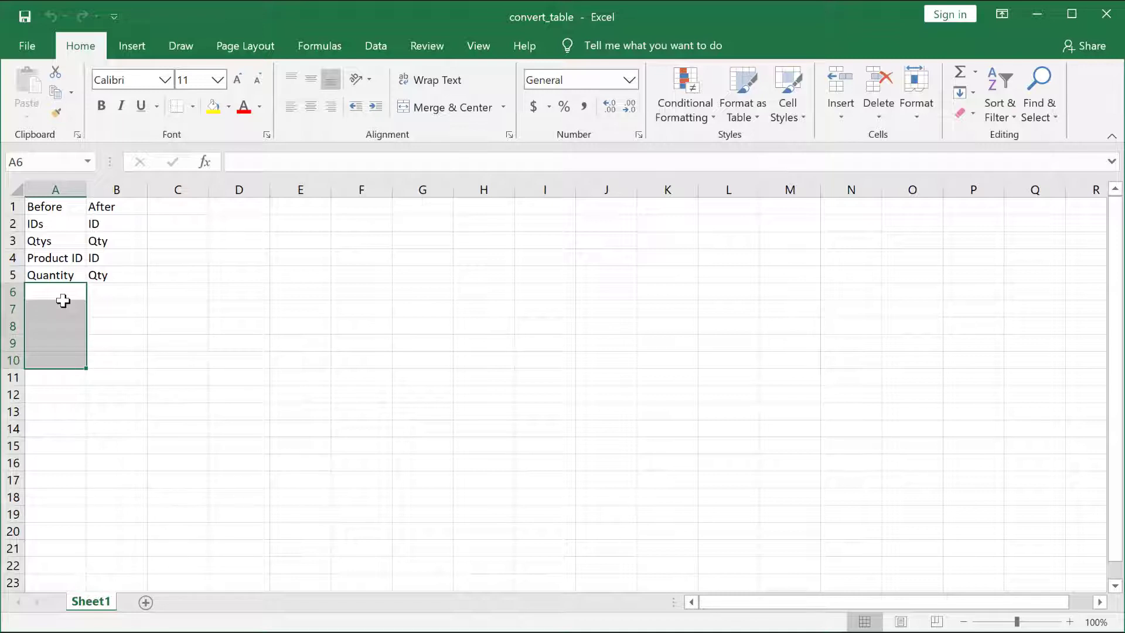
{"action": "left_click", "coordinate": [117, 290]}
{"action": "left_click_drag", "start_coordinate": [129, 264], "coordinate": [128, 276]}
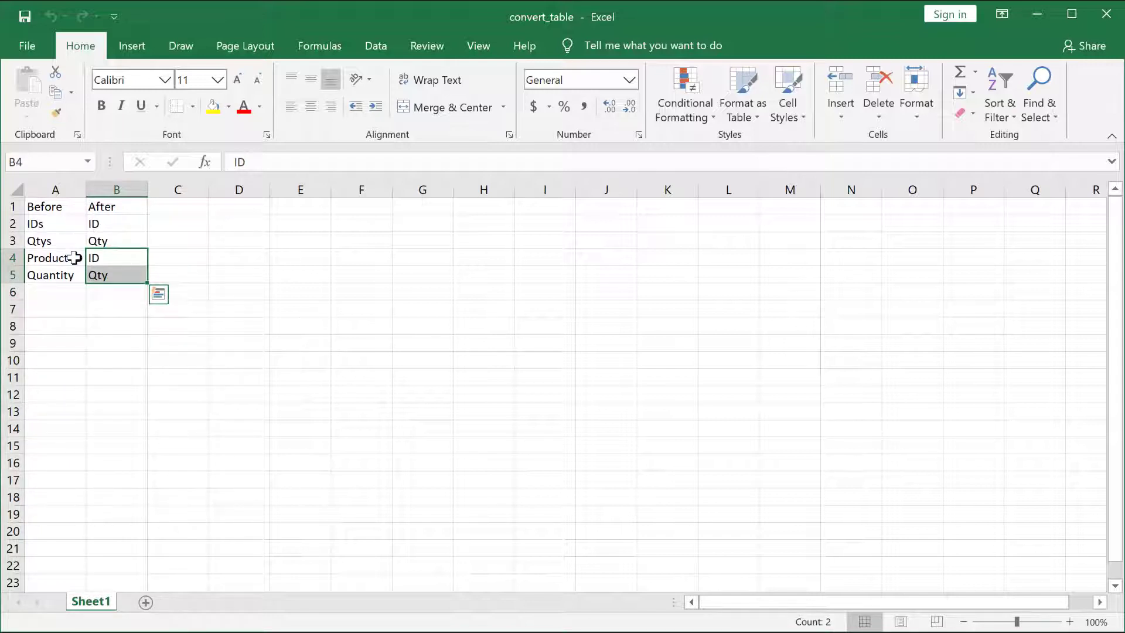
{"action": "left_click", "coordinate": [58, 238]}
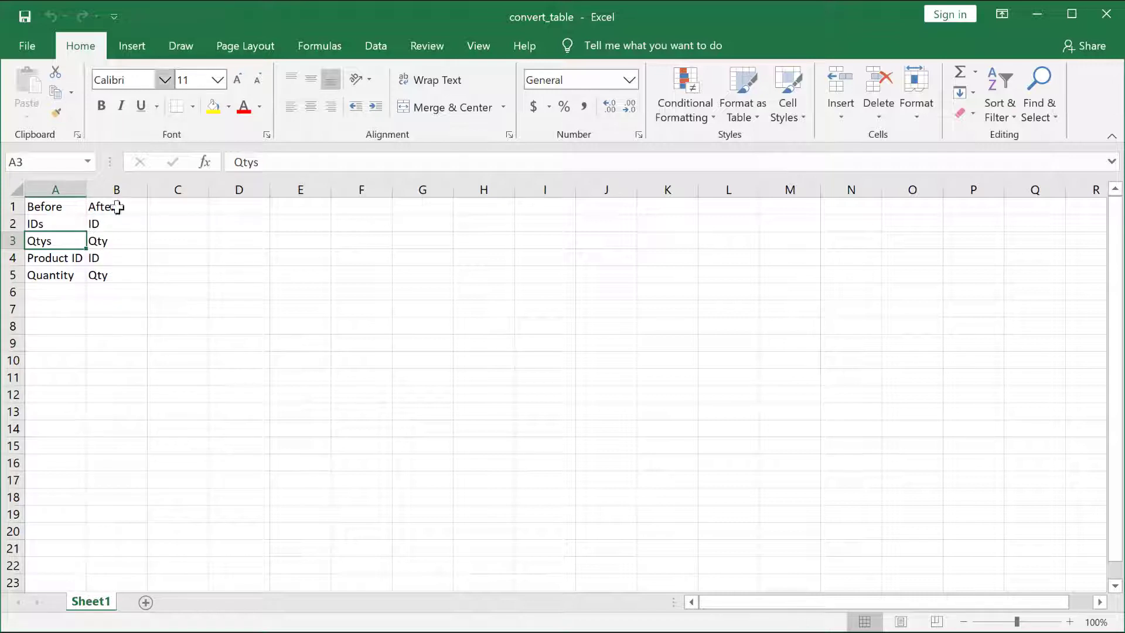
Turn the Before/After list in A1:B5 into a table with headers via From Table/Range.
{"action": "left_click", "coordinate": [376, 50]}
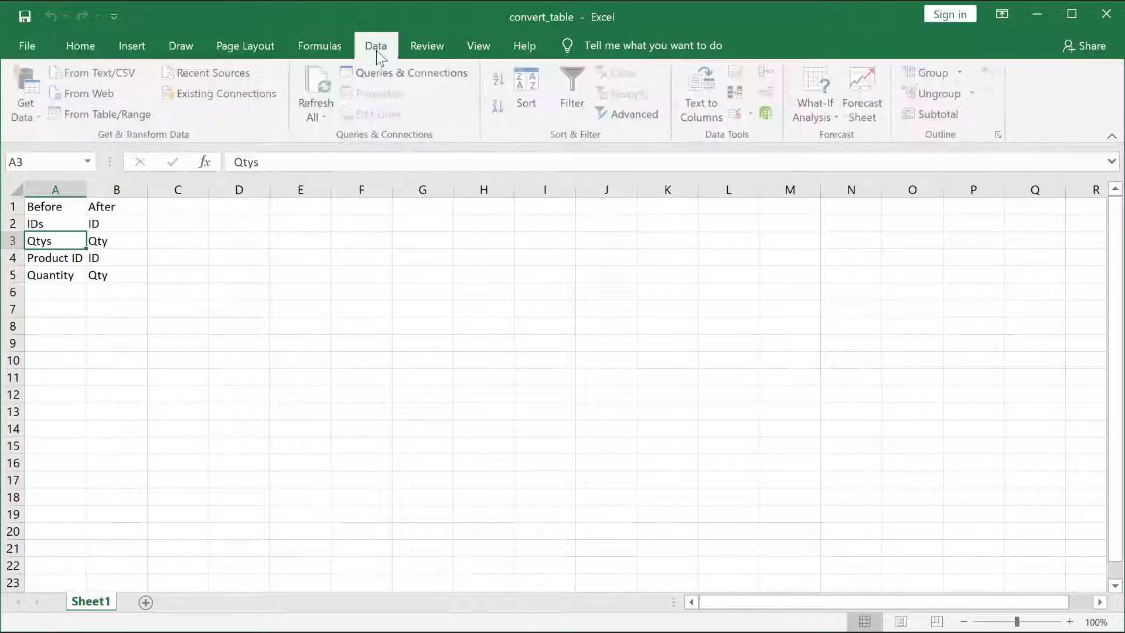
{"action": "left_click", "coordinate": [111, 116]}
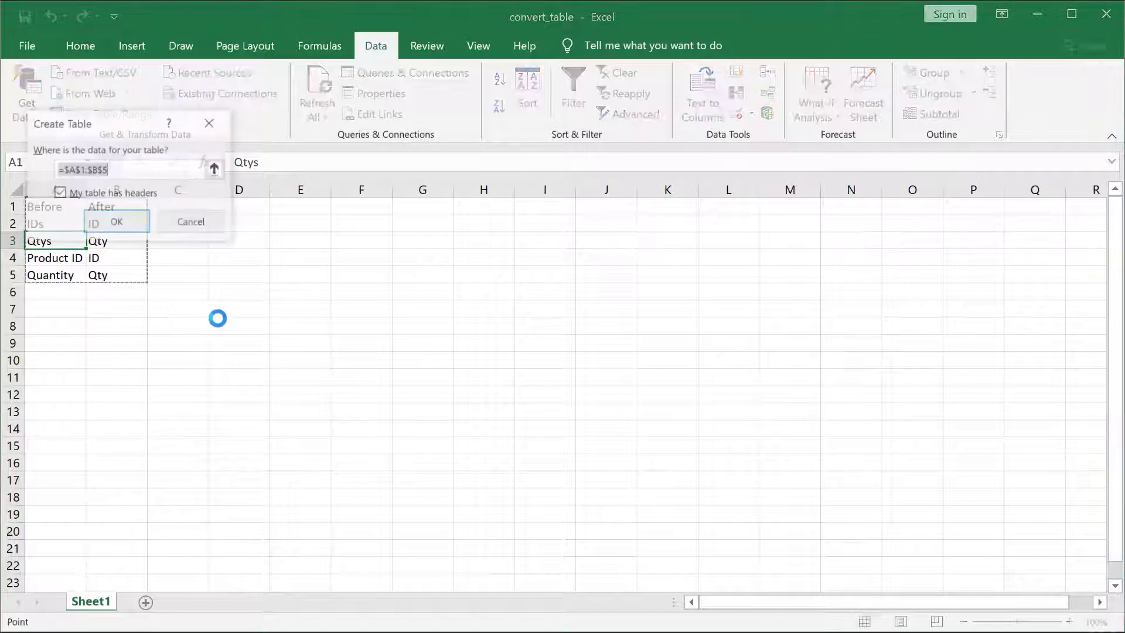
{"action": "left_click_drag", "start_coordinate": [115, 124], "coordinate": [263, 177]}
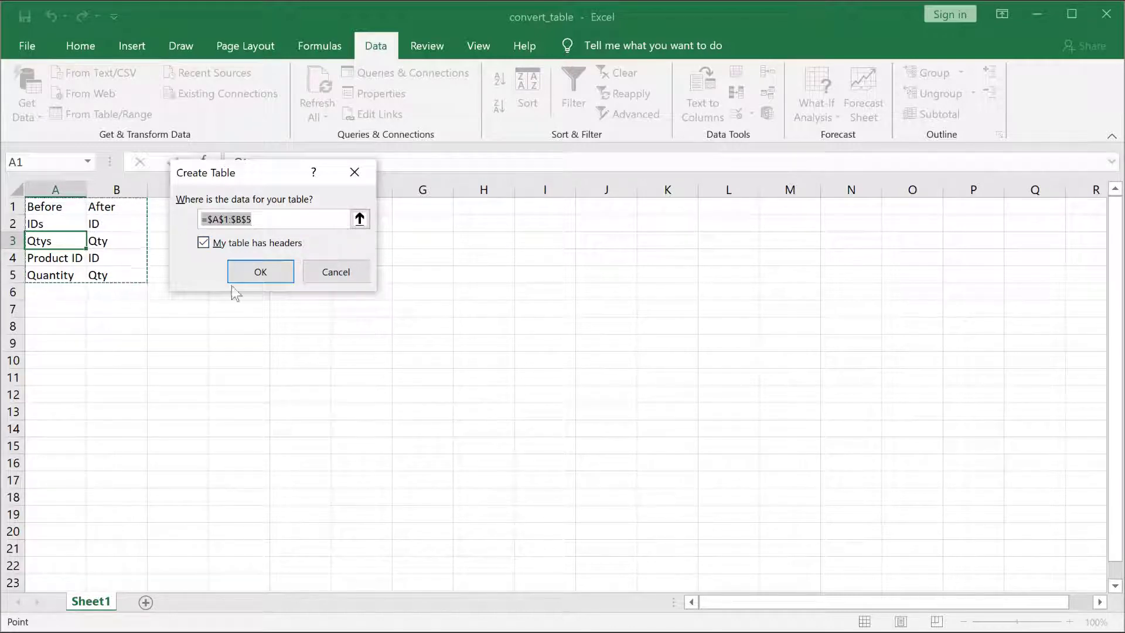
{"action": "left_click", "coordinate": [252, 273]}
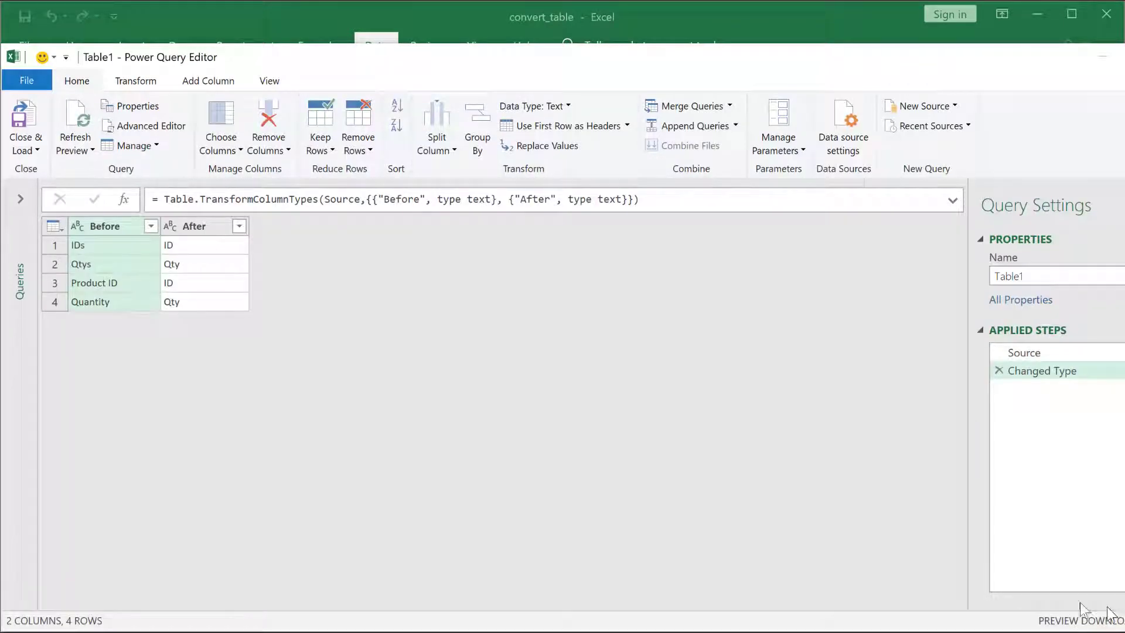
Rename the query to header_convert and load it as a connection only.
{"action": "left_click_drag", "start_coordinate": [638, 65], "coordinate": [673, 42]}
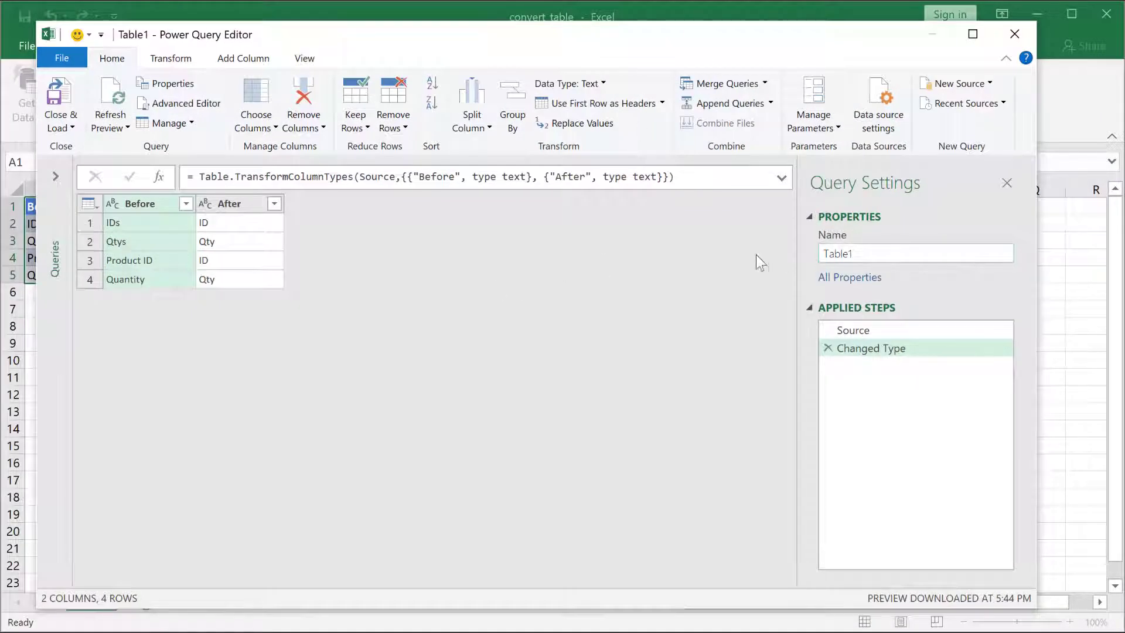
{"action": "left_click", "coordinate": [938, 258]}
{"action": "type", "text": "header"}
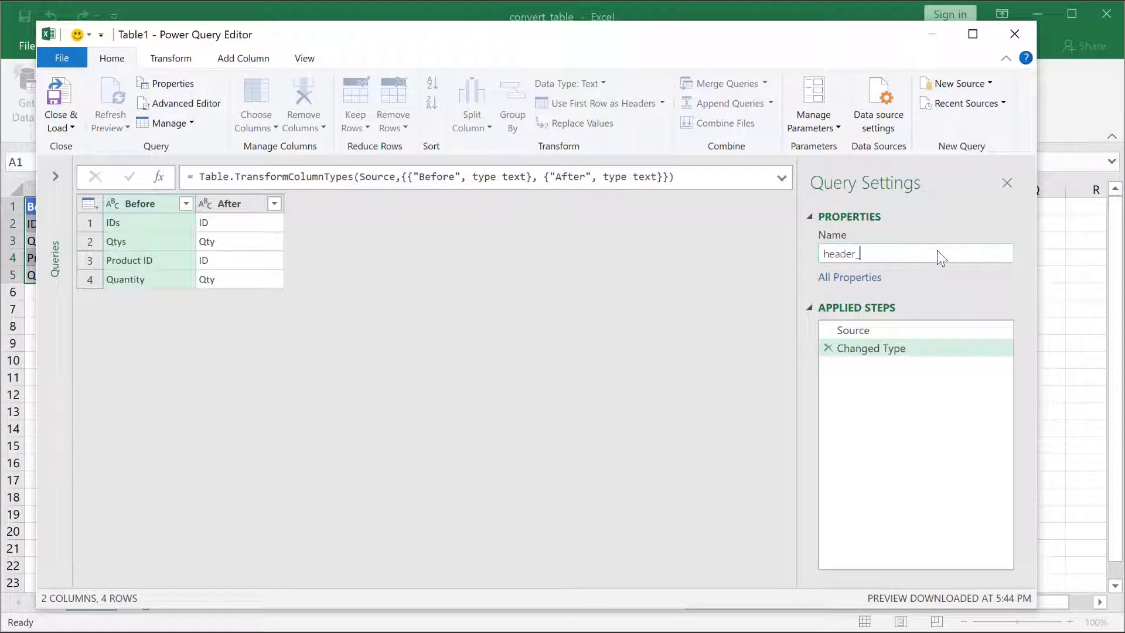
{"action": "type", "text": "_convert"}
{"action": "left_click", "coordinate": [63, 125]}
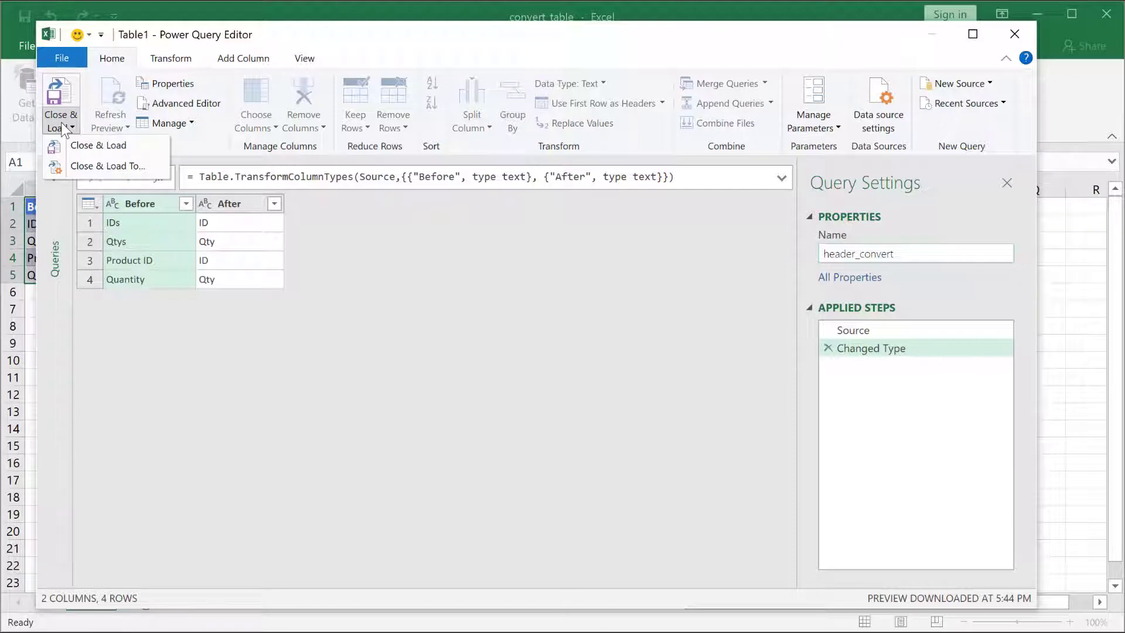
{"action": "left_click", "coordinate": [89, 167]}
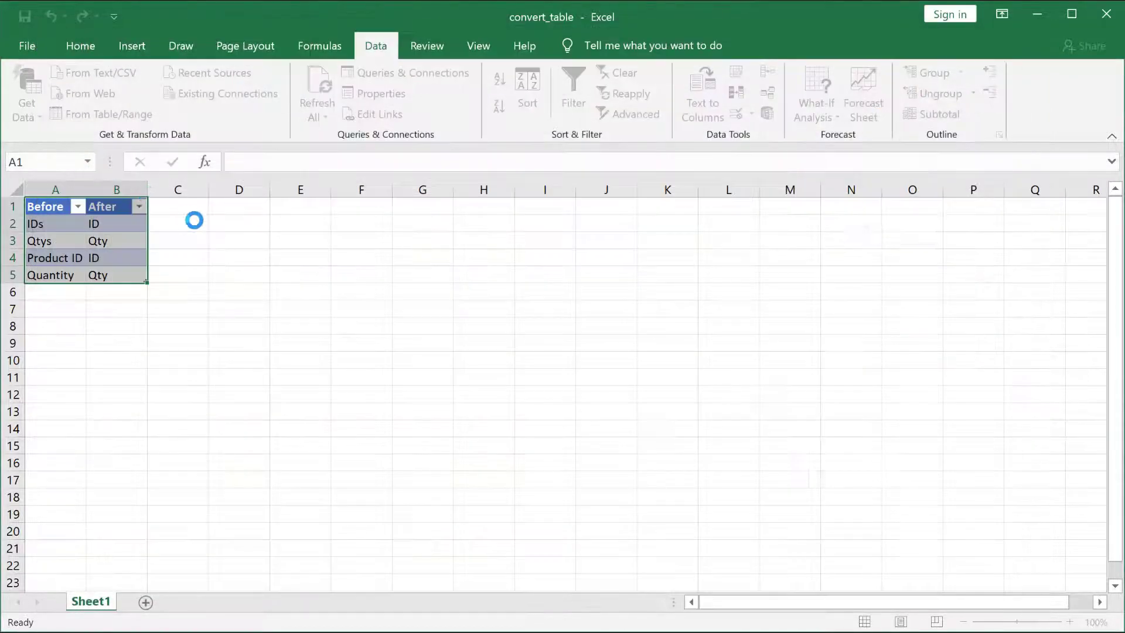
{"action": "left_click", "coordinate": [202, 206]}
{"action": "left_click", "coordinate": [291, 347]}
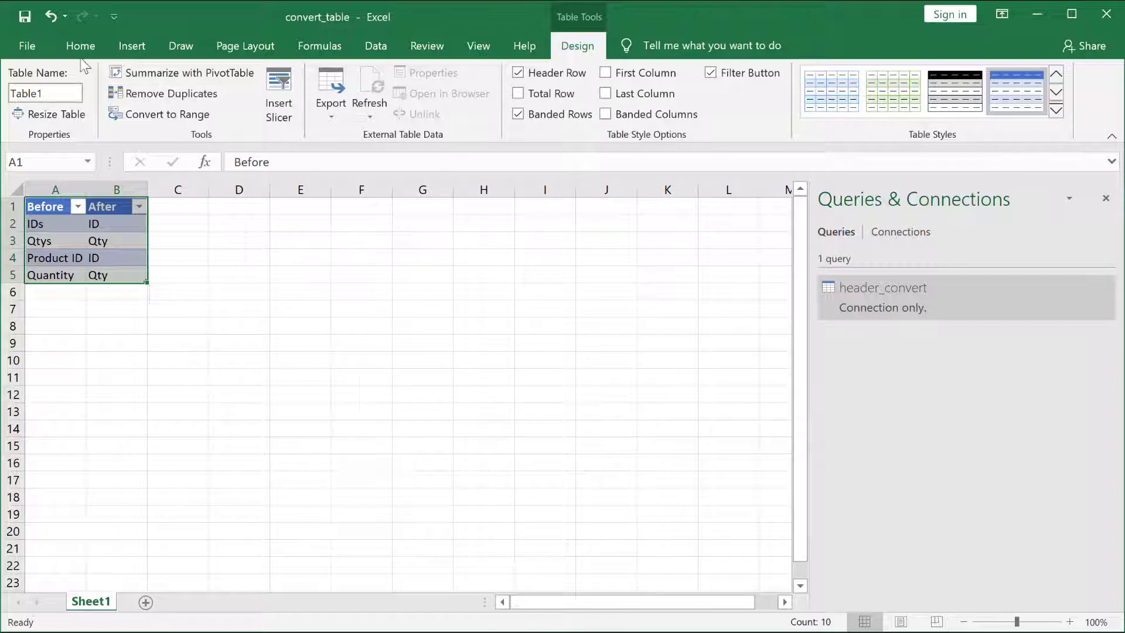
Start a From Folder query on the pasted pq-append-col-mis Data folder path and list its files.
{"action": "left_click", "coordinate": [374, 44]}
{"action": "left_click", "coordinate": [34, 113]}
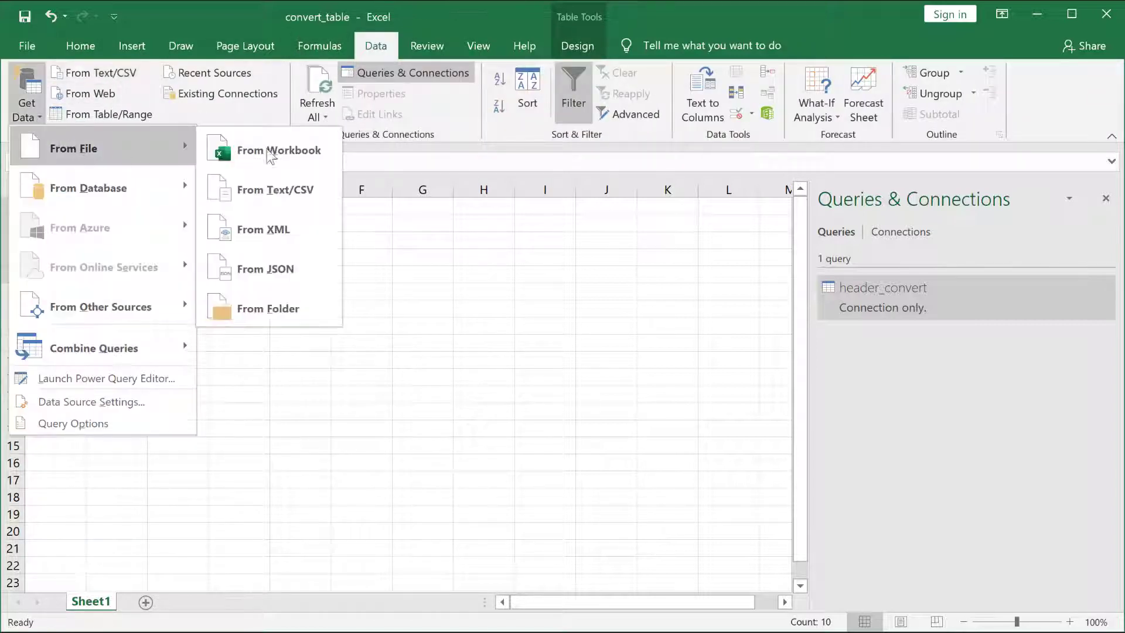
{"action": "left_click", "coordinate": [304, 307]}
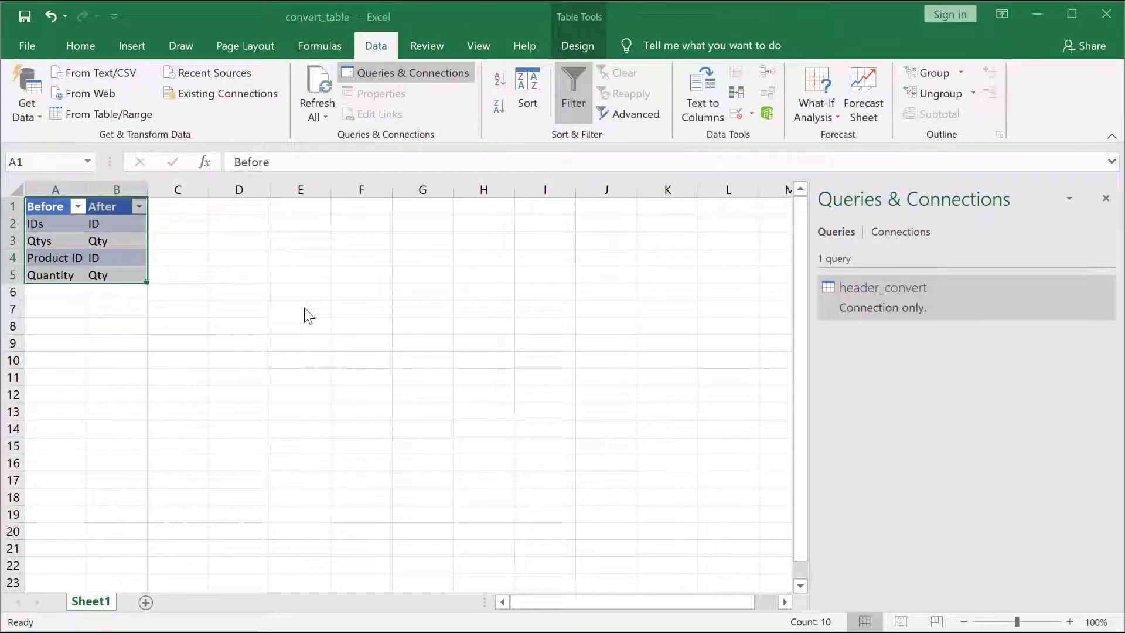
{"action": "type", "text": "\\\\Mac\\Home\\Desktop\\pq-append-col-mis\\Data"}
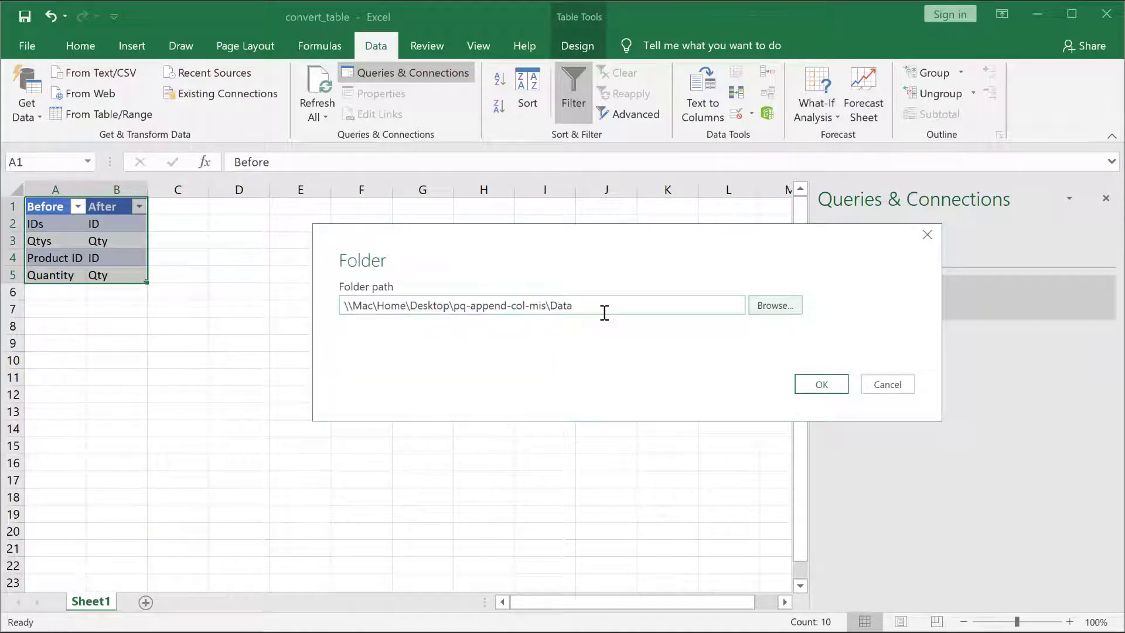
{"action": "left_click", "coordinate": [817, 385]}
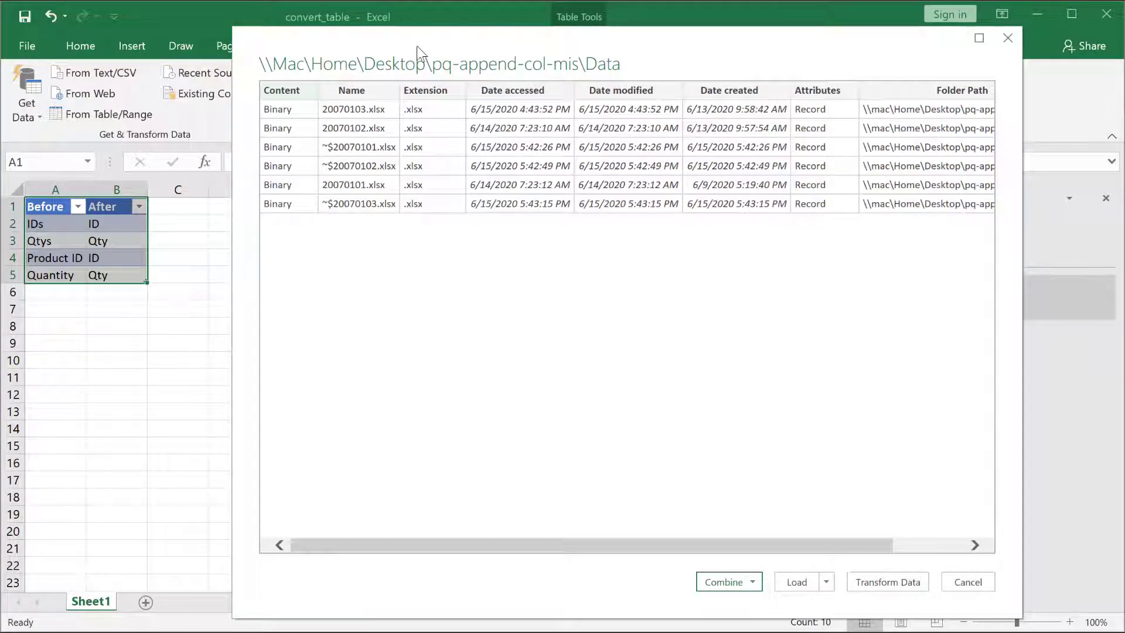
{"action": "left_click_drag", "start_coordinate": [418, 47], "coordinate": [297, 39]}
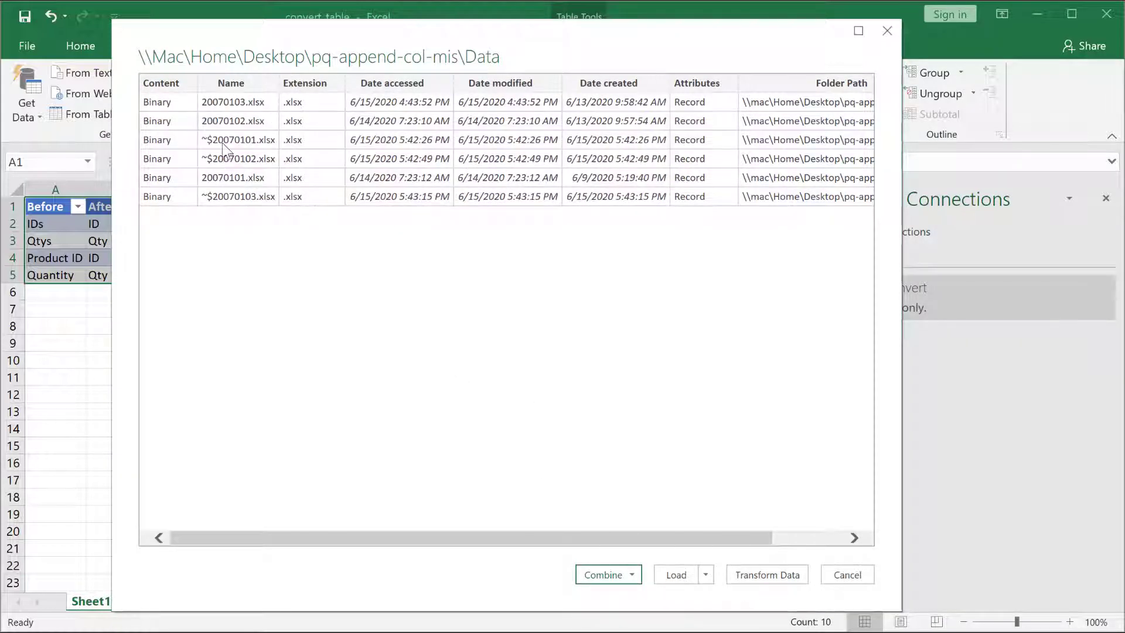
{"action": "left_click", "coordinate": [631, 575]}
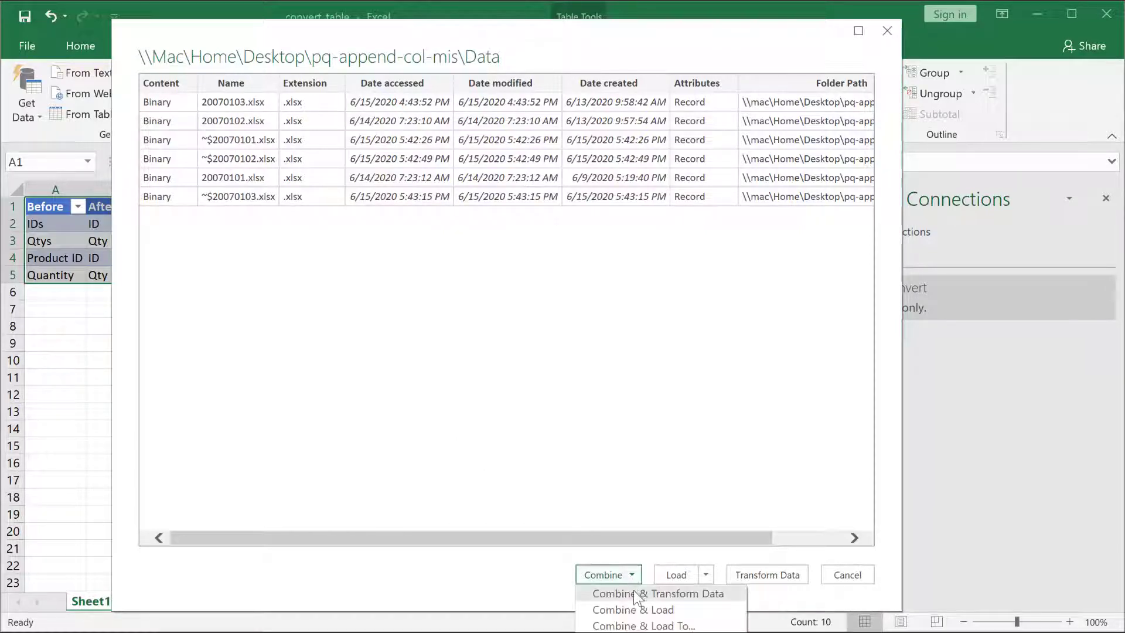
Combine and transform the files using Sheet1 of sample file 20070101.xlsx.
{"action": "left_click", "coordinate": [634, 592]}
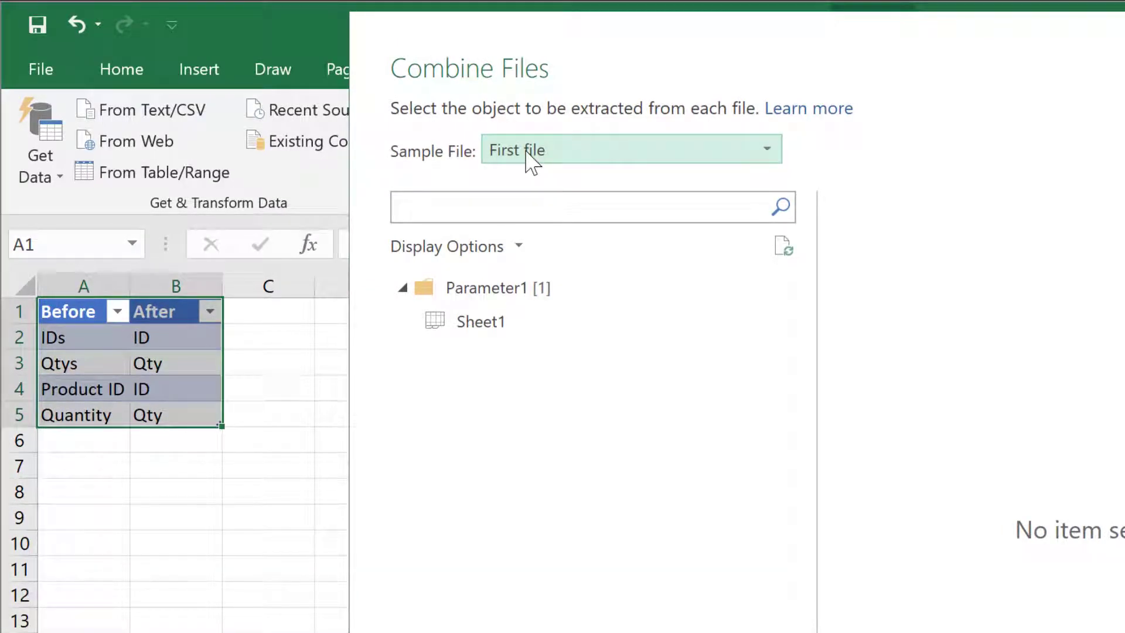
{"action": "left_click", "coordinate": [603, 324]}
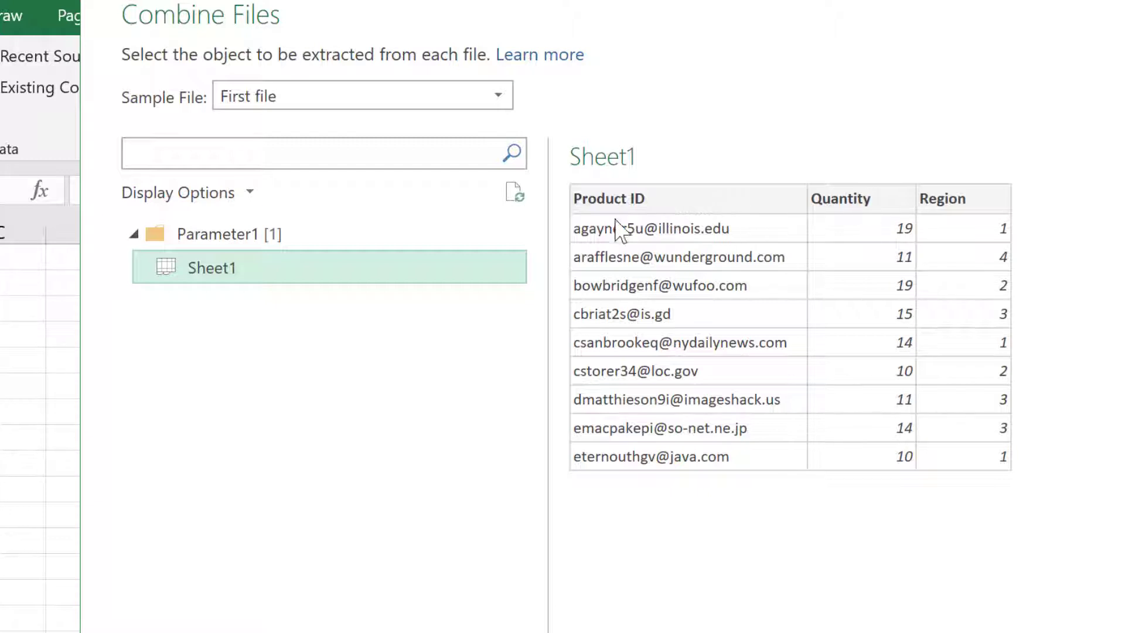
{"action": "left_click", "coordinate": [377, 99]}
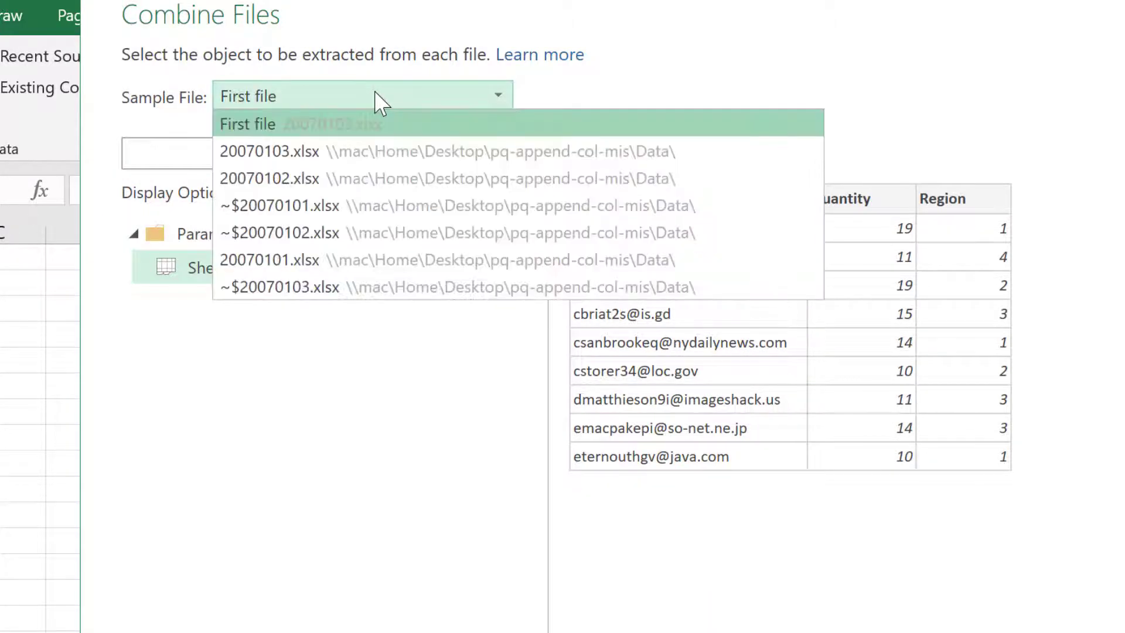
{"action": "left_click", "coordinate": [267, 260]}
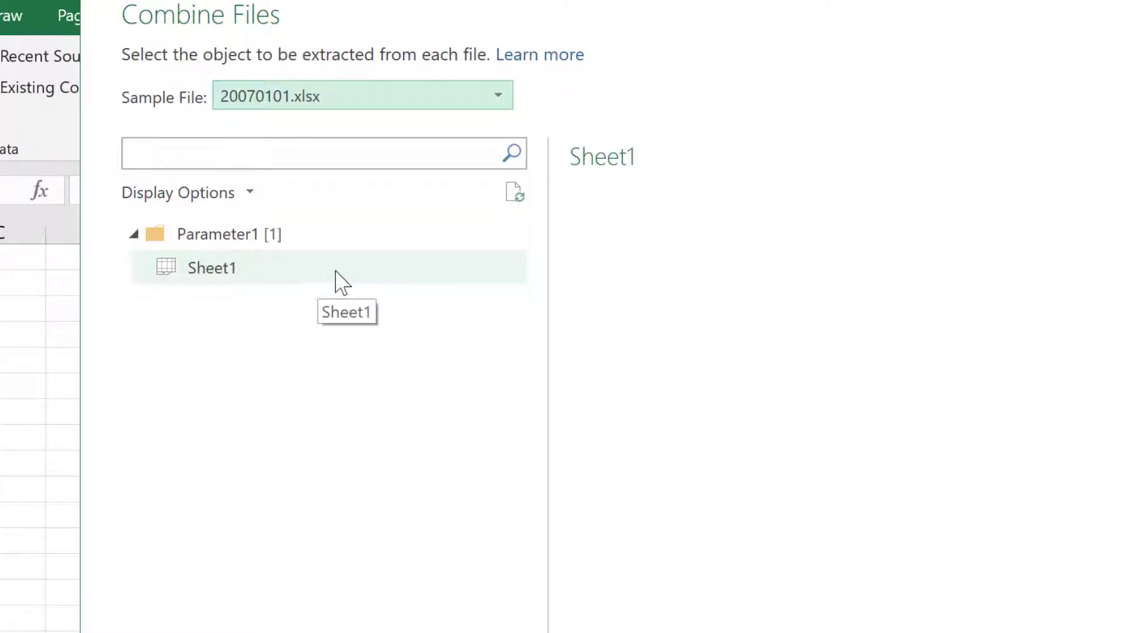
{"action": "left_click", "coordinate": [337, 272]}
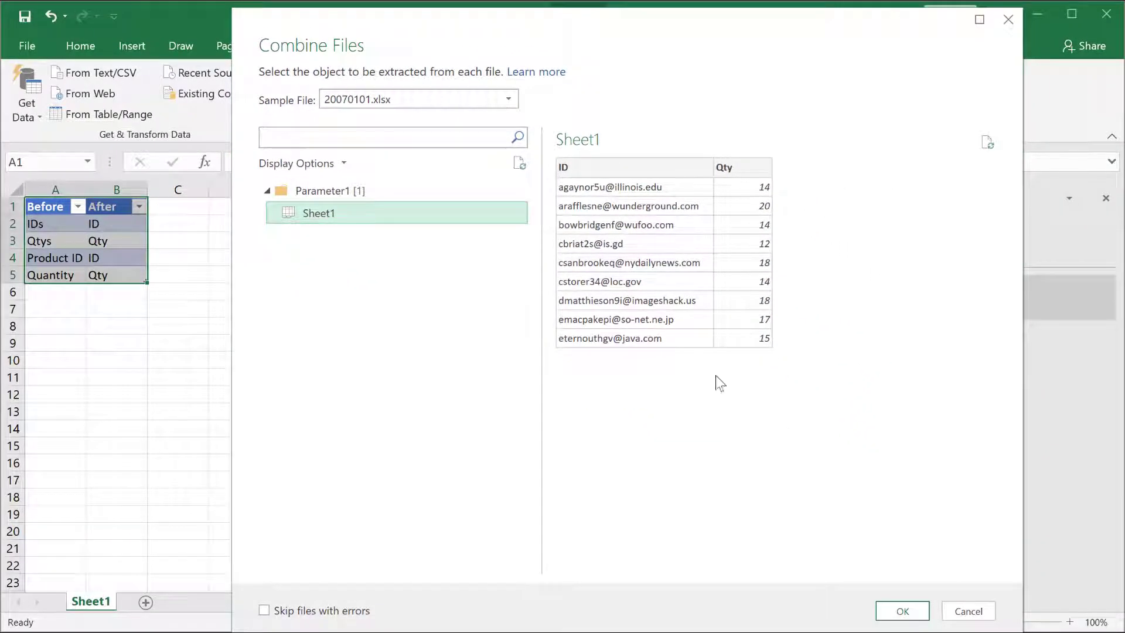
{"action": "left_click", "coordinate": [905, 611]}
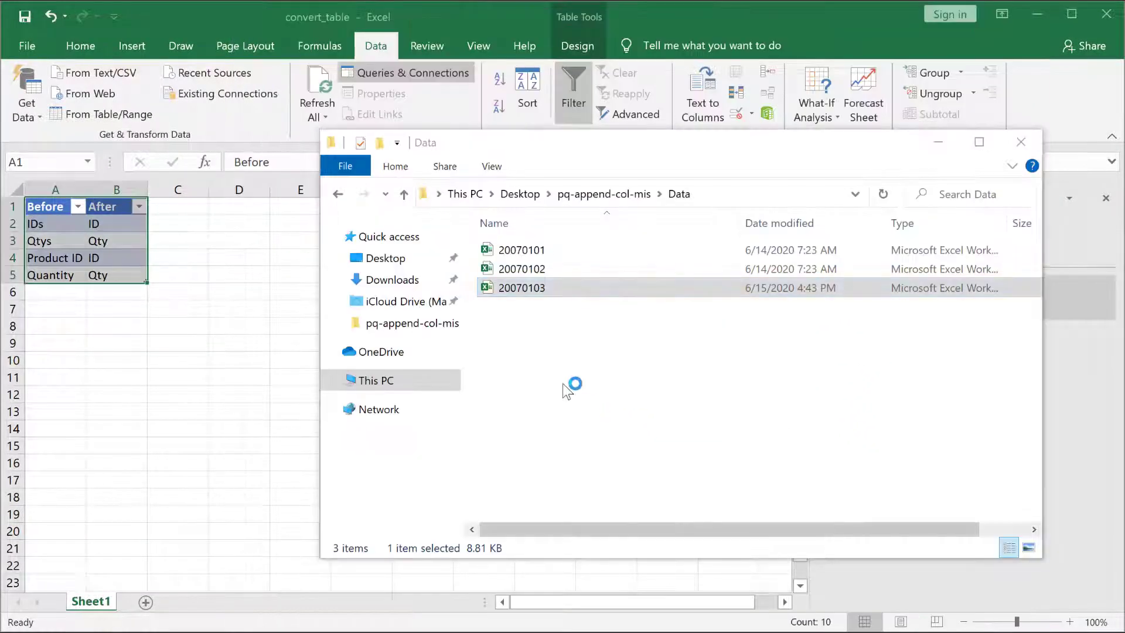
Review the Parameter1, Sample File, Transform File and Transform Sample File helper queries.
{"action": "left_click", "coordinate": [938, 145]}
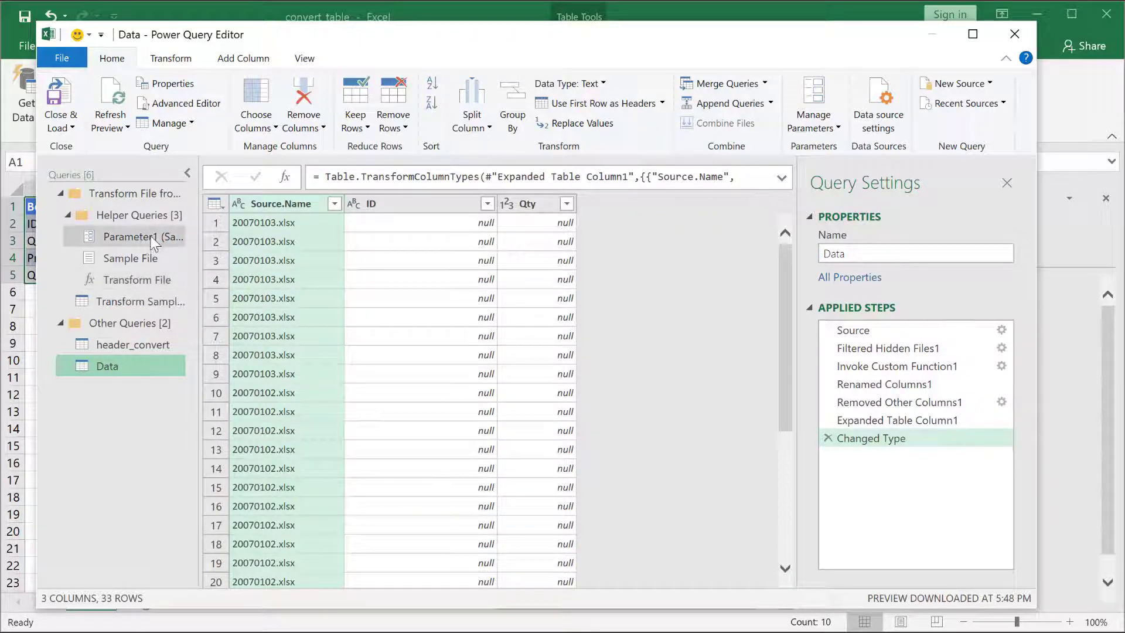
{"action": "left_click", "coordinate": [142, 237]}
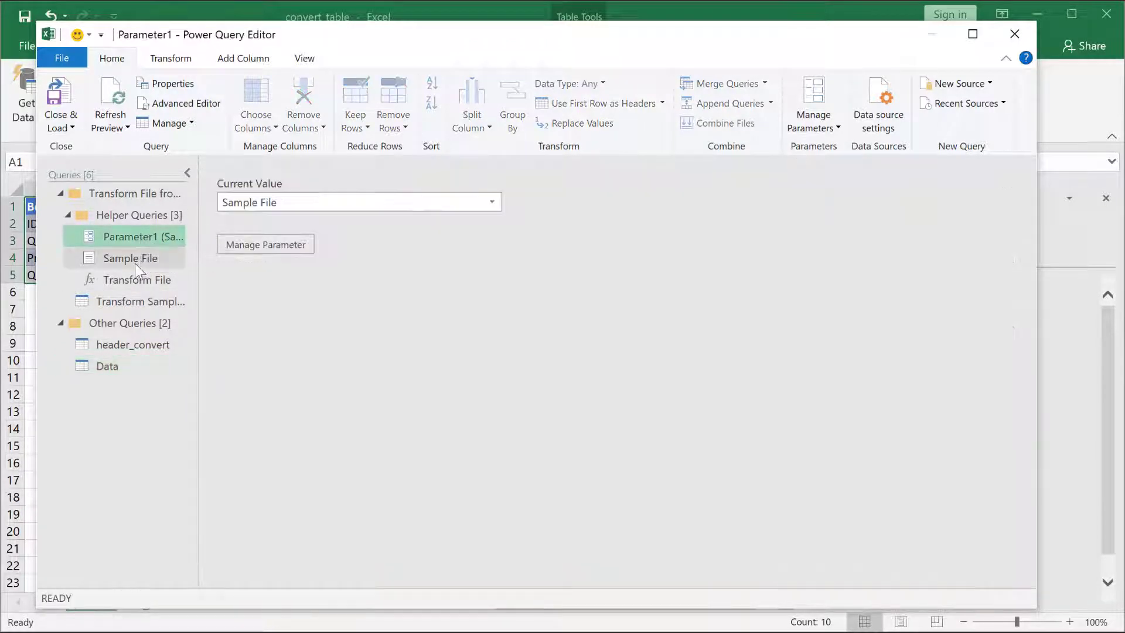
{"action": "left_click", "coordinate": [136, 262]}
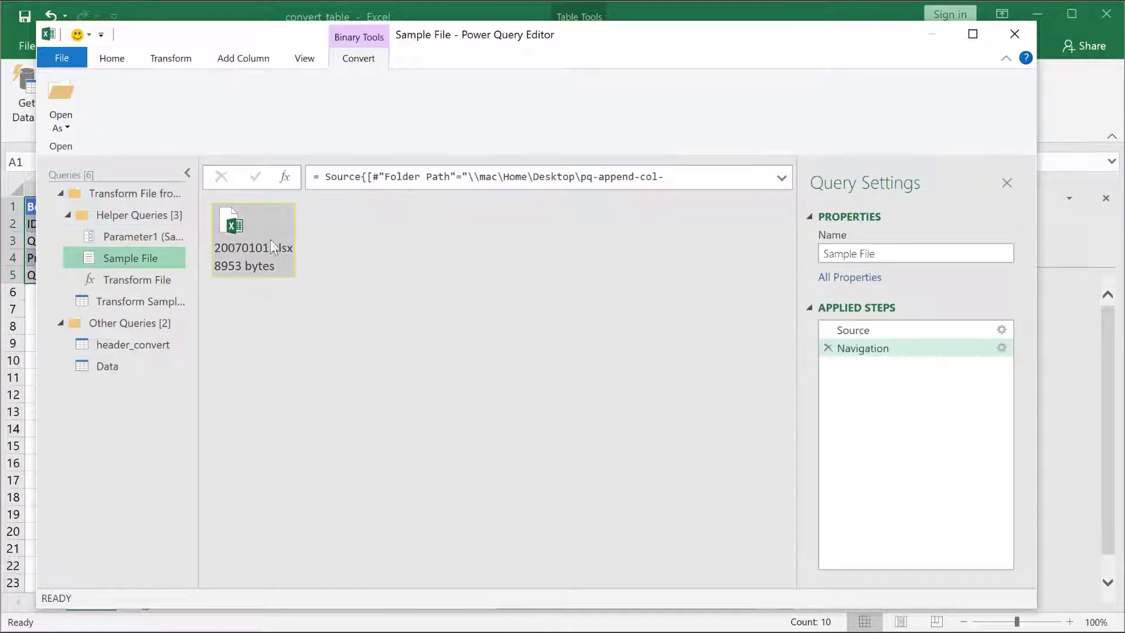
{"action": "left_click", "coordinate": [160, 281]}
{"action": "left_click", "coordinate": [148, 301]}
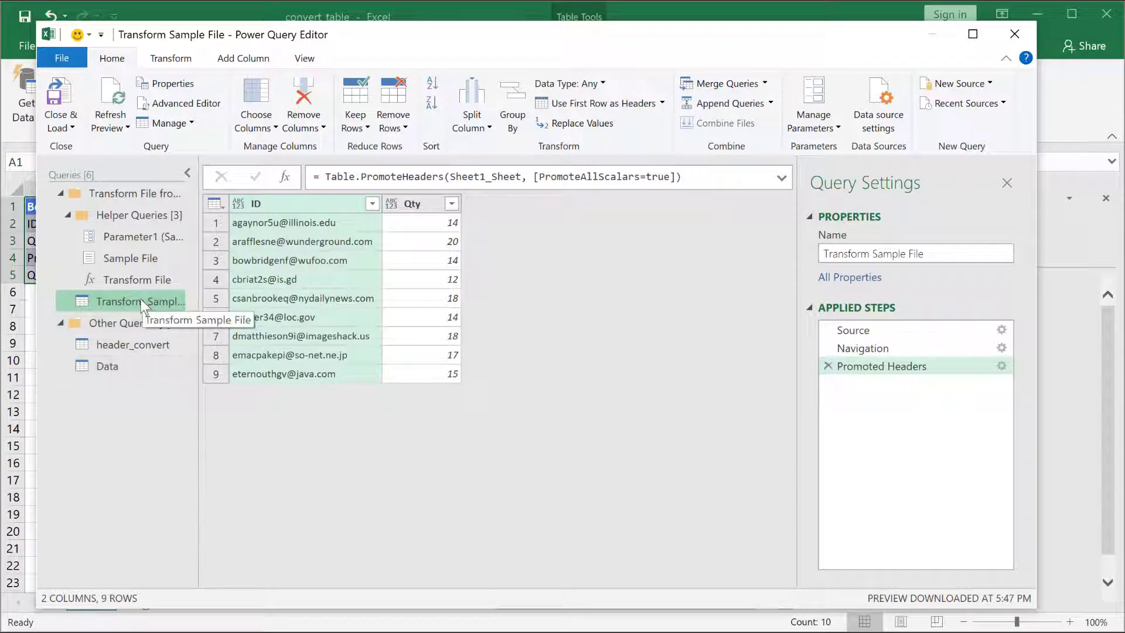
Inspect the combined Data query's rows, then select the Transform Sample File query.
{"action": "left_click", "coordinate": [131, 370]}
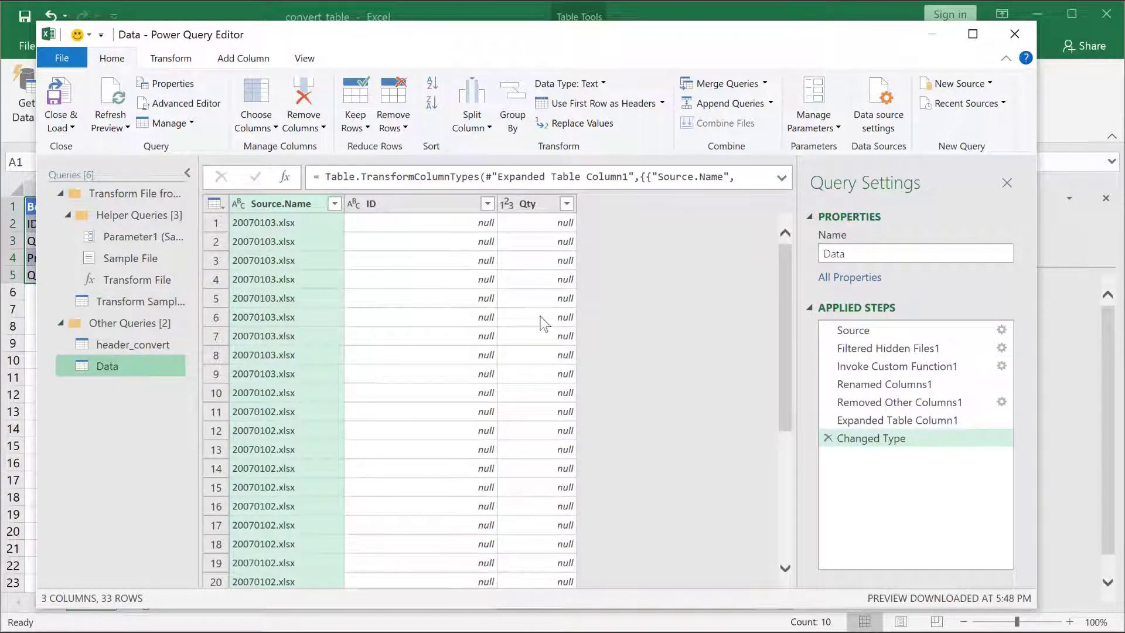
{"action": "scroll", "coordinate": [784, 253], "scroll_direction": "down", "scroll_amount": 3}
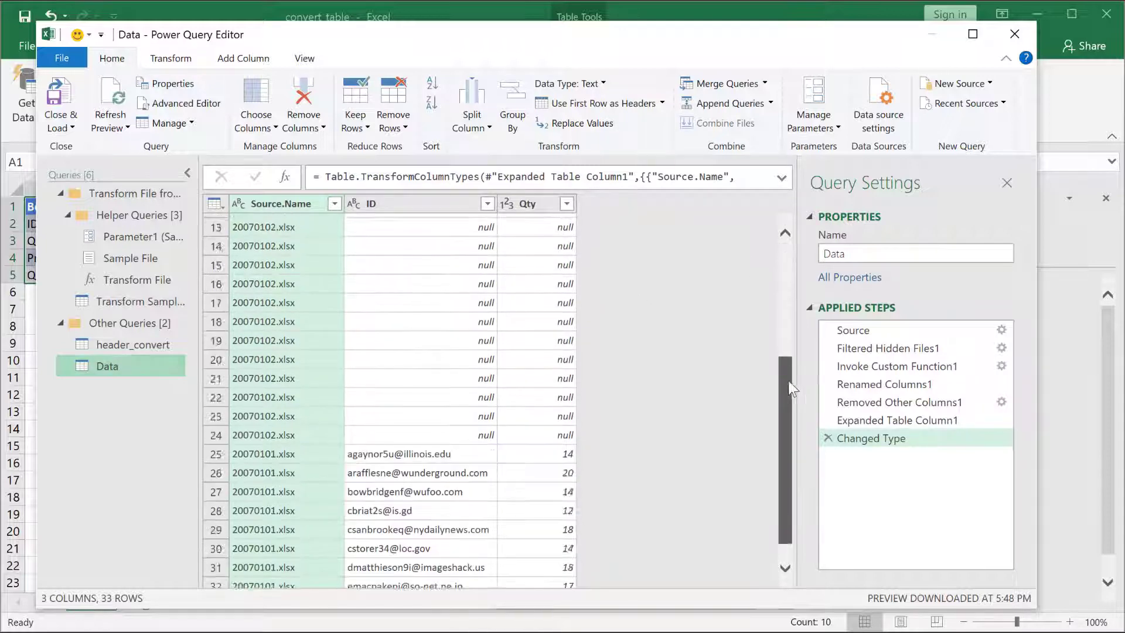
{"action": "scroll", "coordinate": [784, 253], "scroll_direction": "up", "scroll_amount": 3}
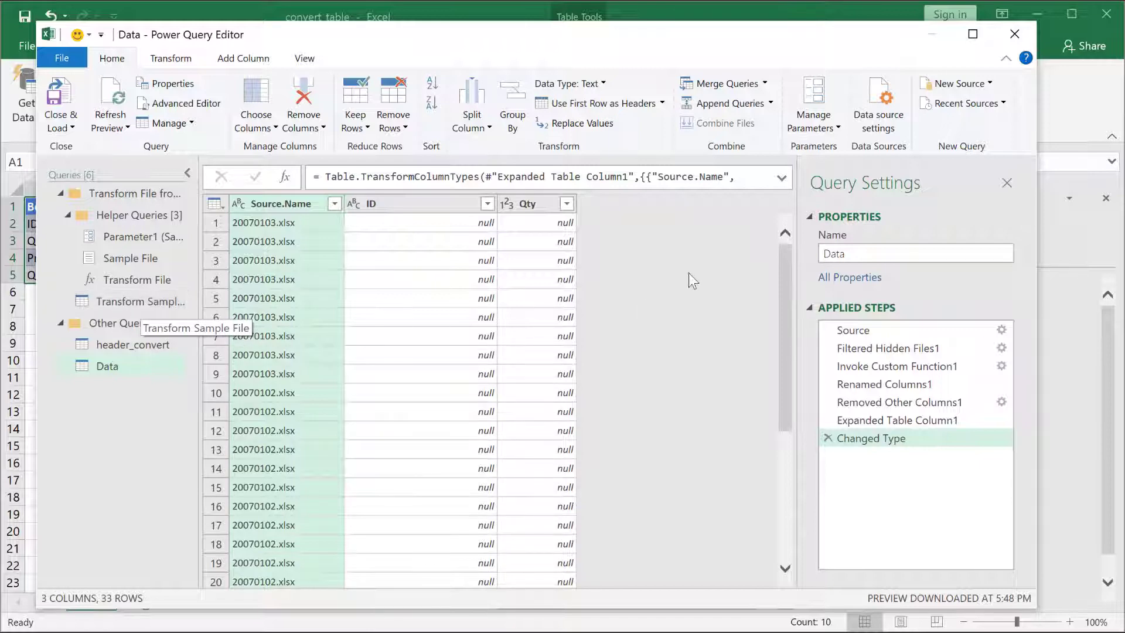
{"action": "left_click_drag", "start_coordinate": [786, 274], "coordinate": [638, 221]}
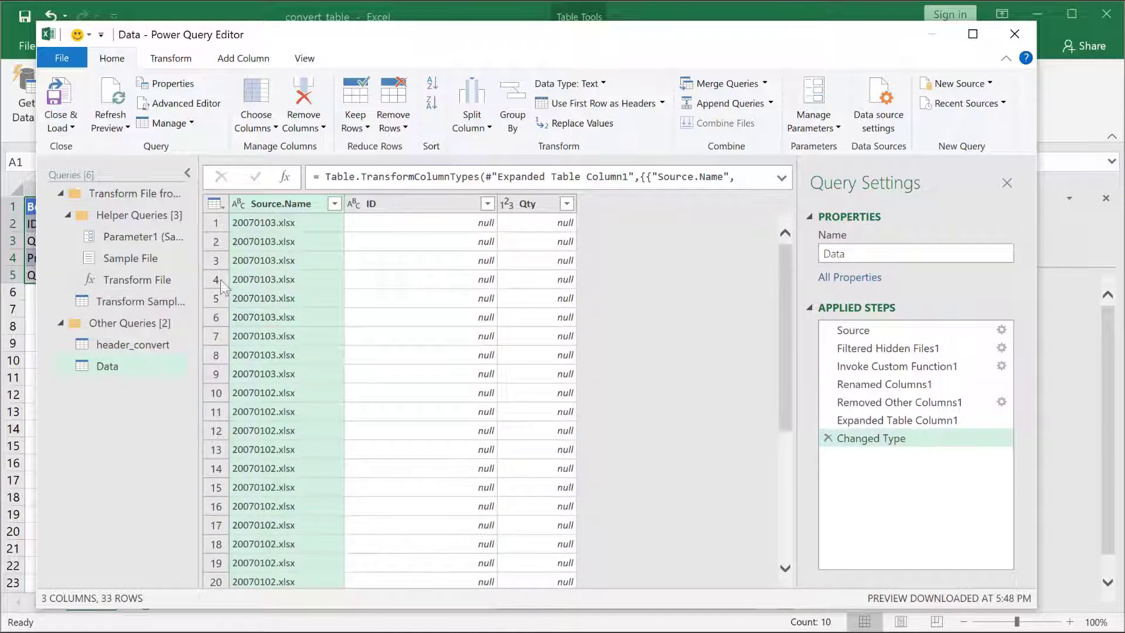
{"action": "left_click", "coordinate": [120, 303]}
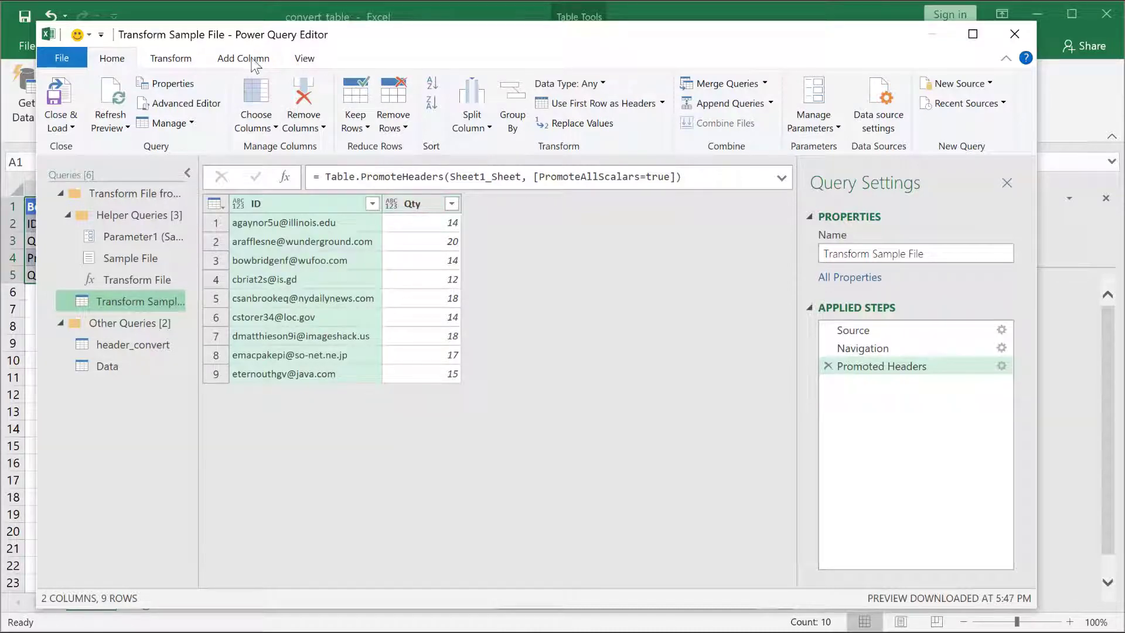
Add an Index column starting from 0 to Transform Sample File.
{"action": "left_click", "coordinate": [249, 58]}
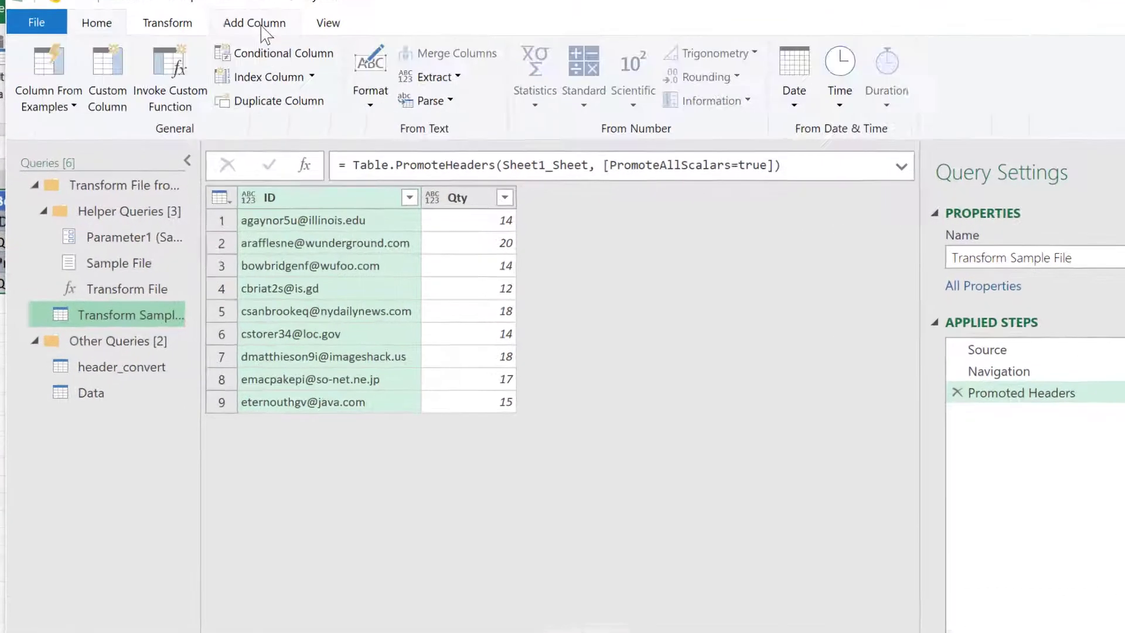
{"action": "left_click", "coordinate": [315, 72]}
{"action": "left_click", "coordinate": [264, 98]}
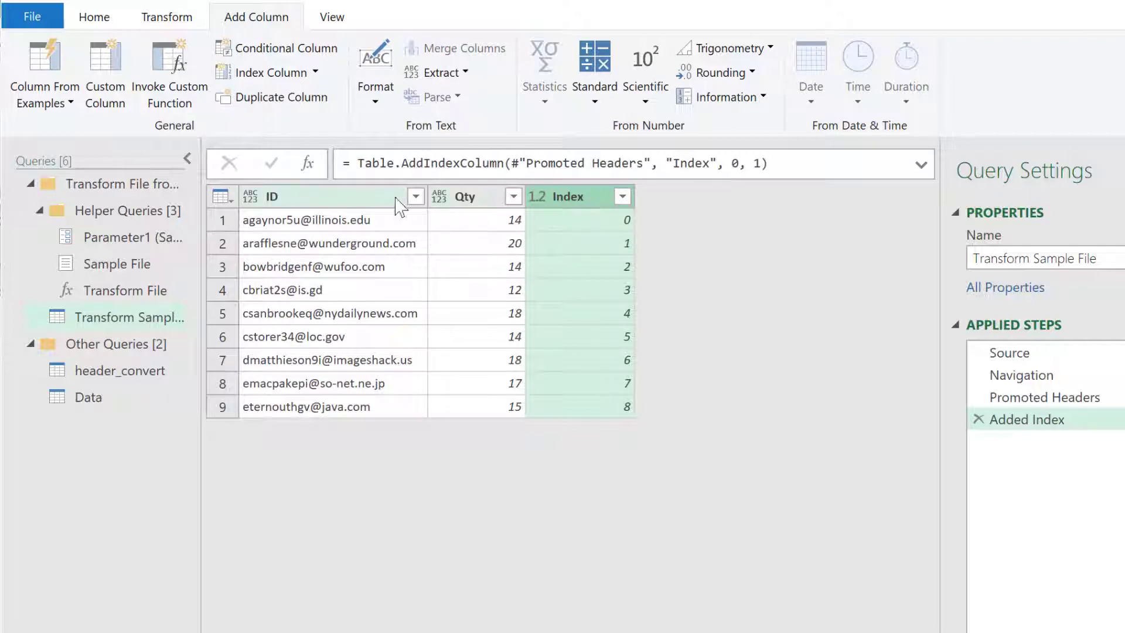
Unpivot all columns other than Index into Attribute/Value pairs.
{"action": "right_click", "coordinate": [581, 198]}
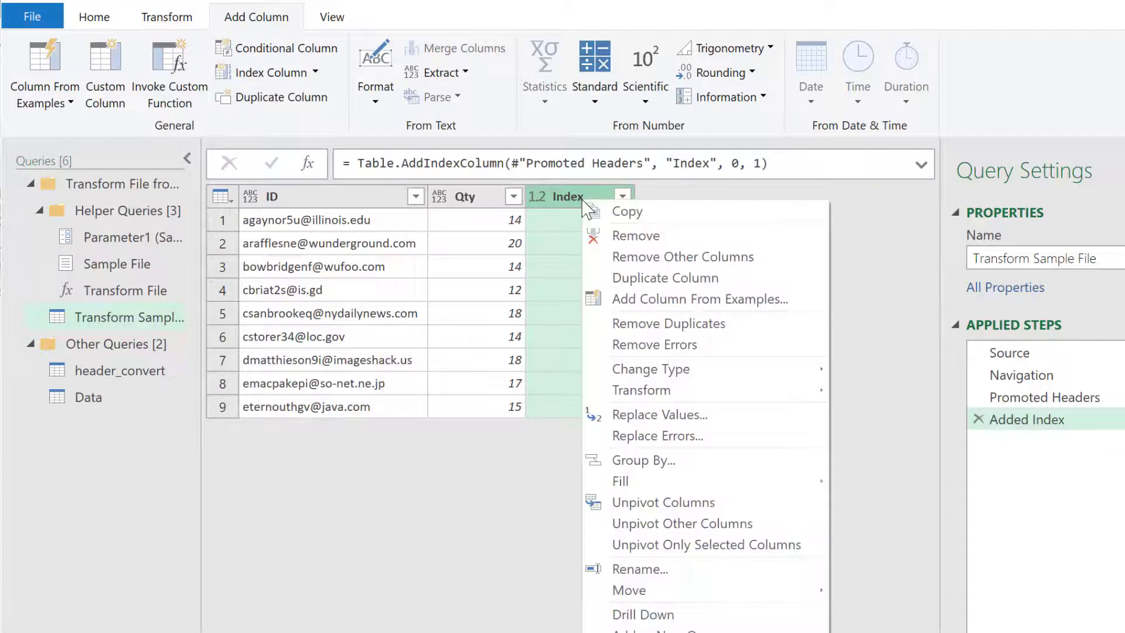
{"action": "left_click", "coordinate": [705, 525]}
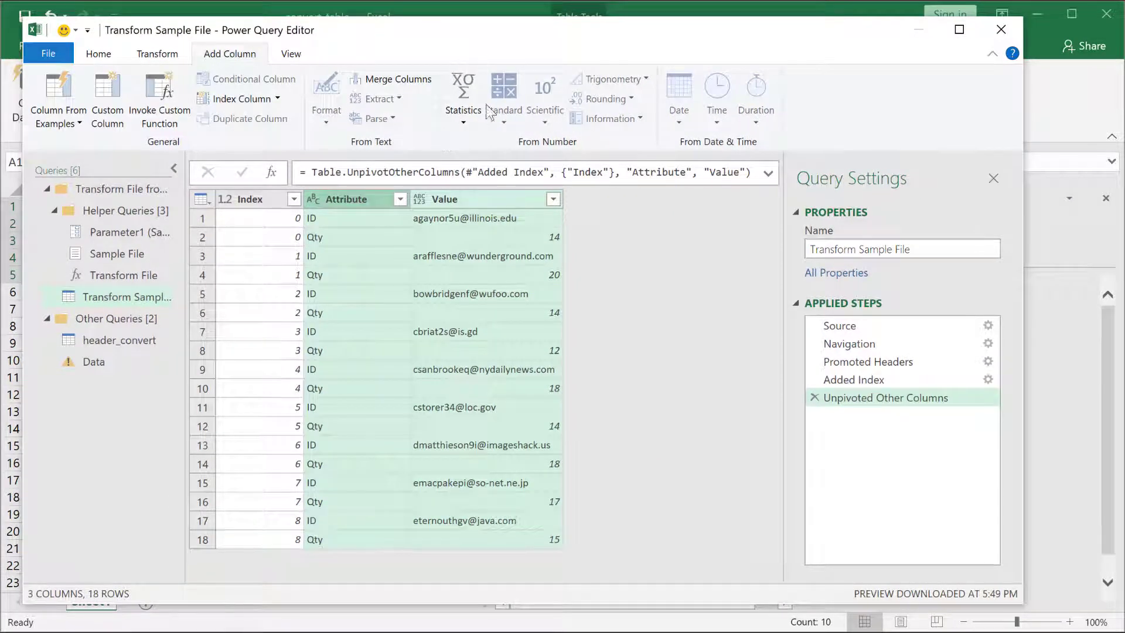
{"action": "left_click_drag", "start_coordinate": [604, 25], "coordinate": [406, 185]}
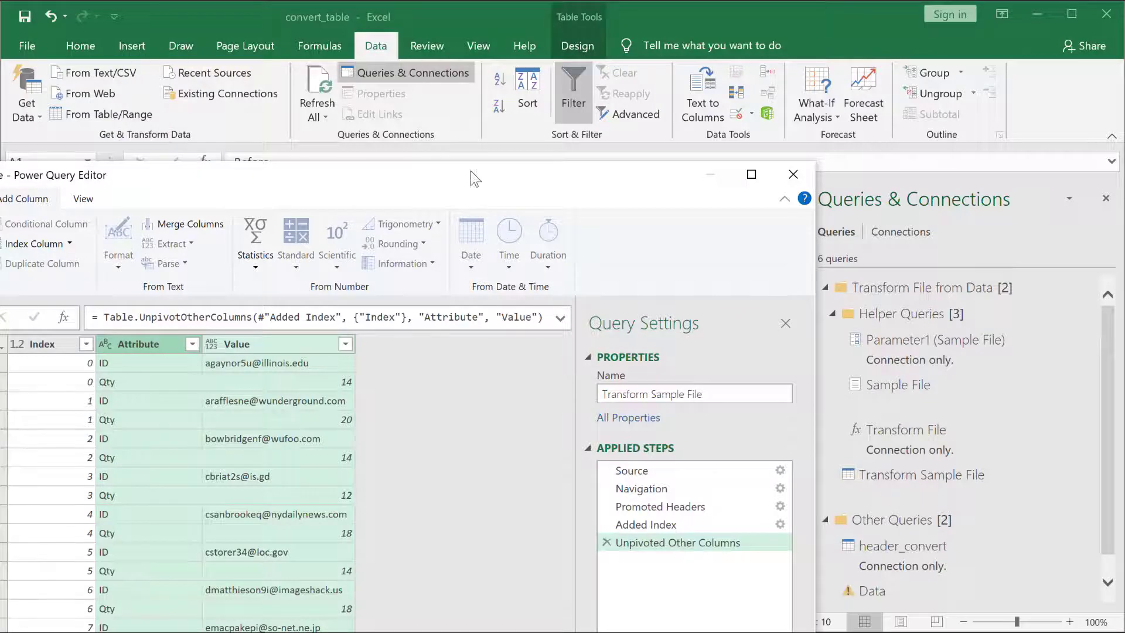
{"action": "left_click_drag", "start_coordinate": [491, 175], "coordinate": [701, 29]}
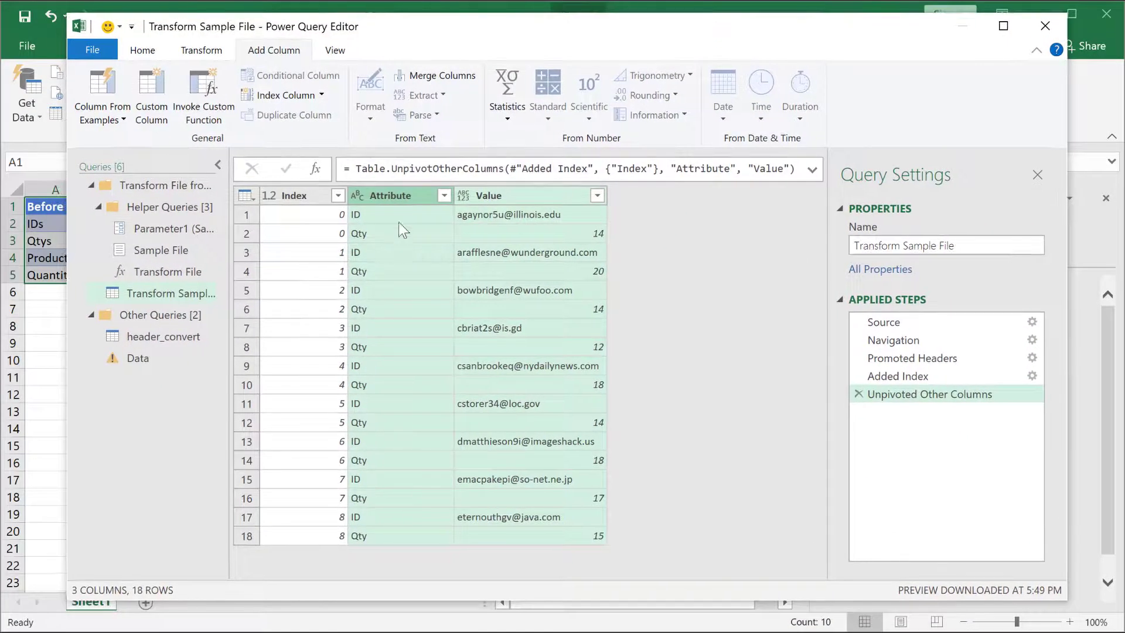
Left-outer merge the query with header_convert, matching Attribute to its Before column.
{"action": "left_click", "coordinate": [142, 51]}
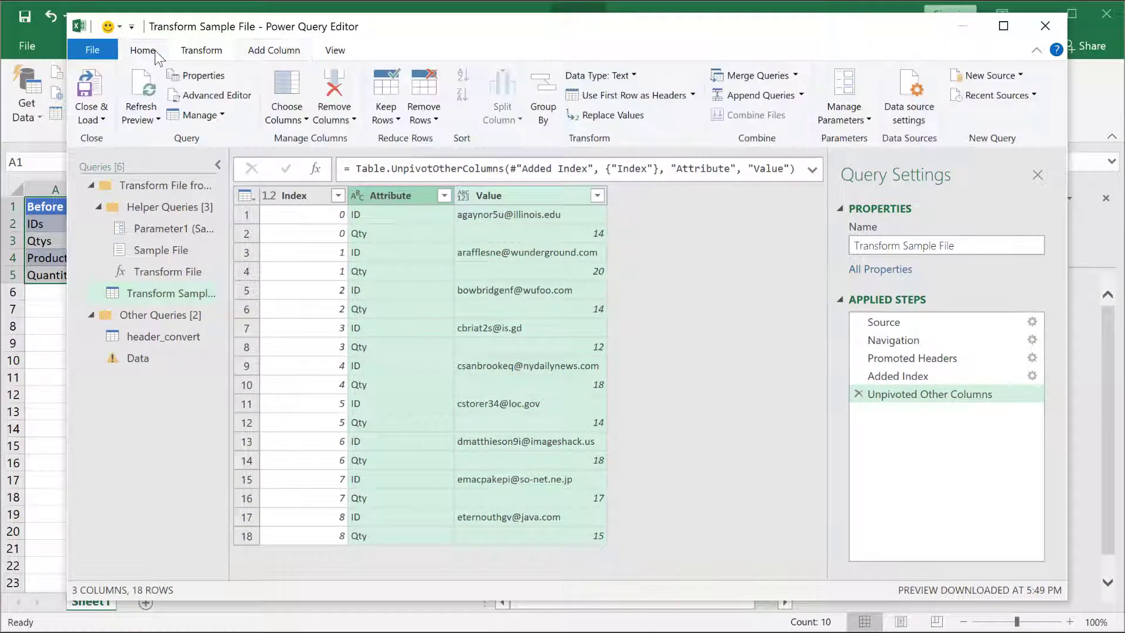
{"action": "left_click", "coordinate": [756, 76]}
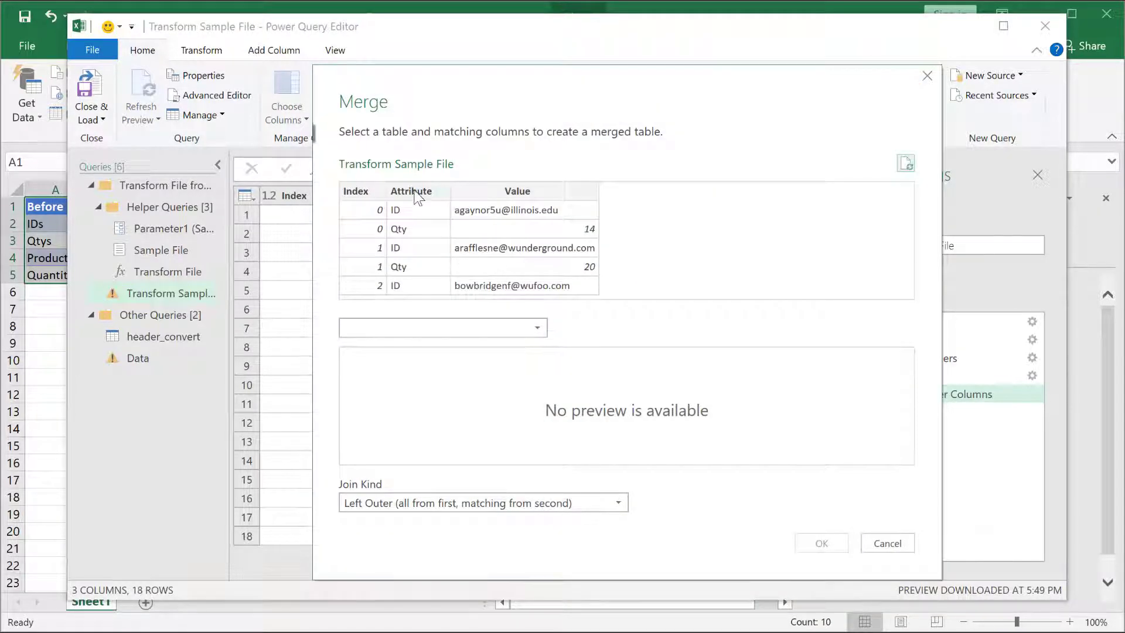
{"action": "left_click", "coordinate": [417, 194]}
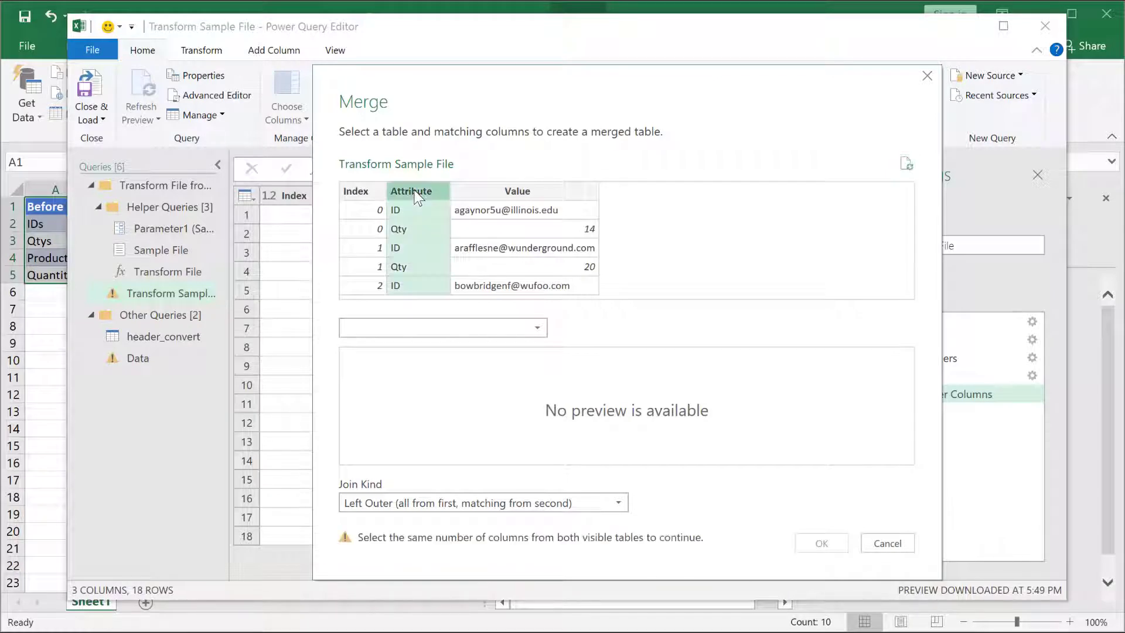
{"action": "left_click", "coordinate": [452, 329]}
{"action": "left_click", "coordinate": [409, 366]}
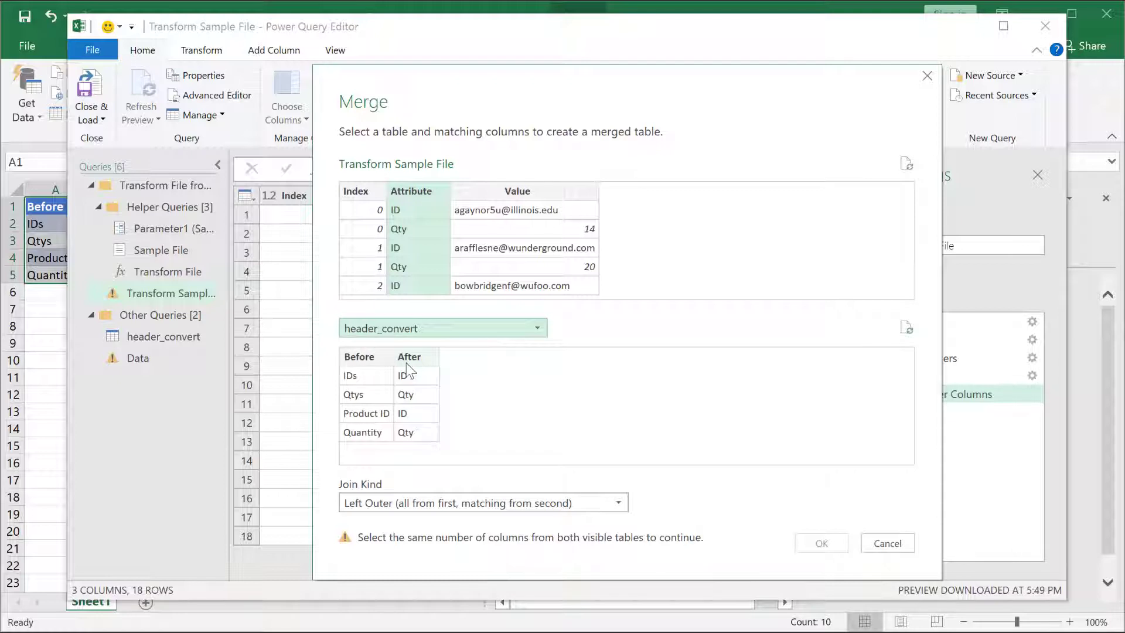
{"action": "left_click", "coordinate": [355, 359]}
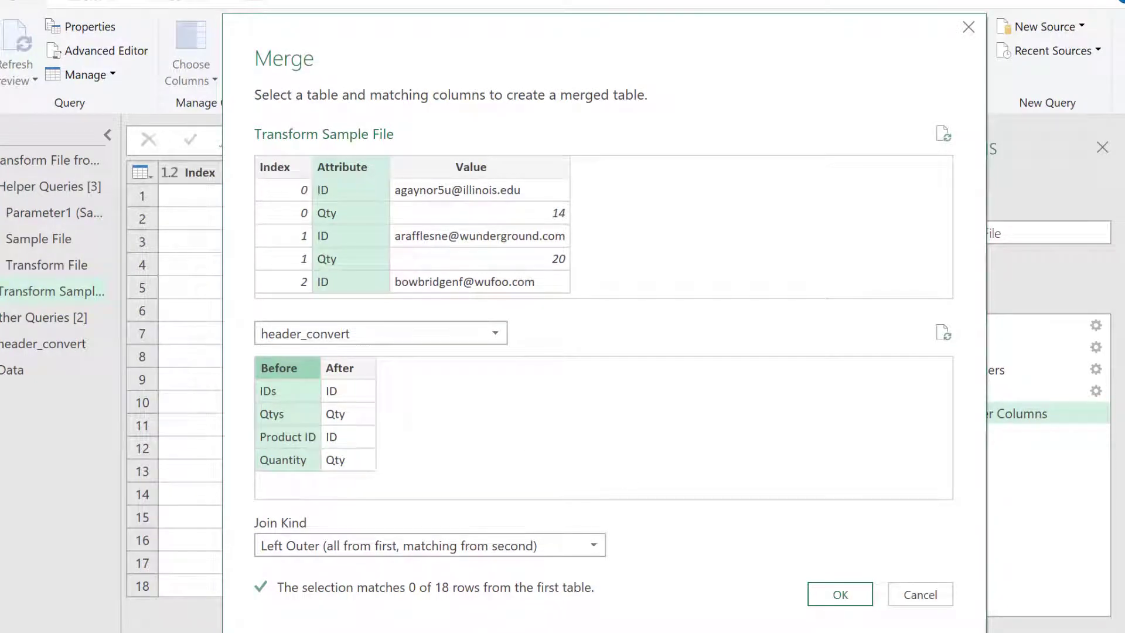
{"action": "left_click", "coordinate": [832, 602]}
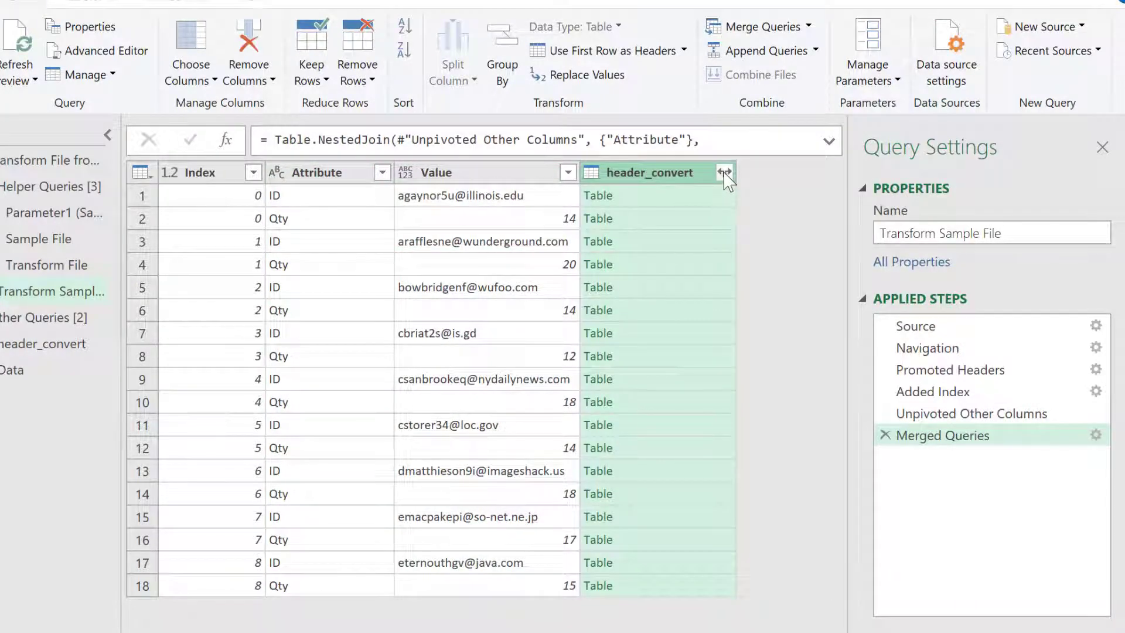
Expand the header_convert column to After only, creating a header_convert.After column.
{"action": "left_click", "coordinate": [686, 198]}
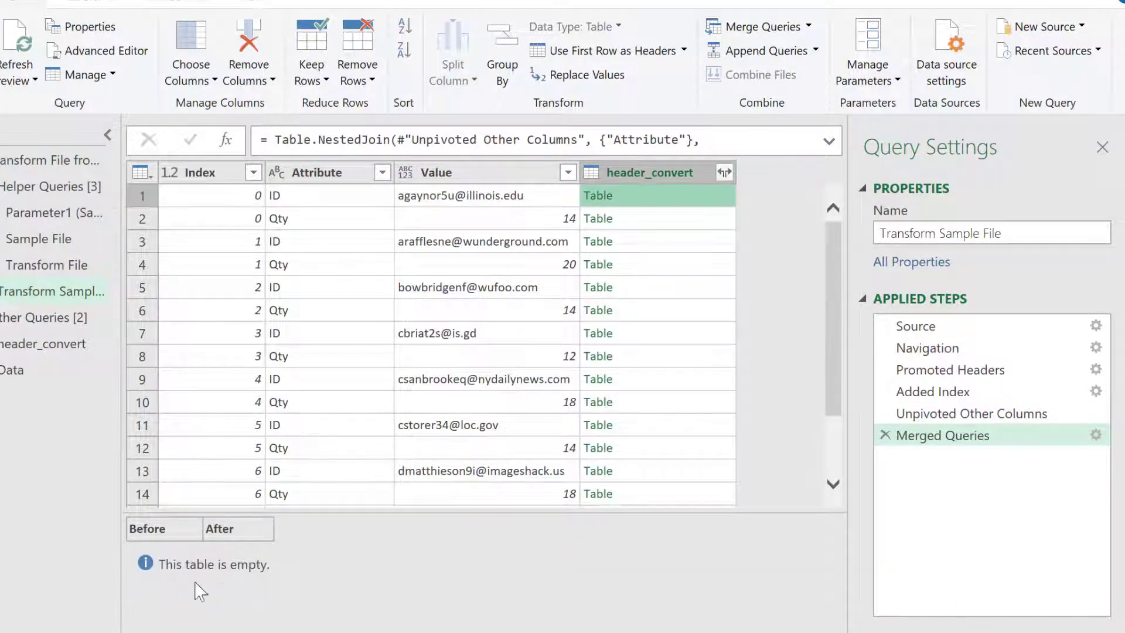
{"action": "left_click", "coordinate": [716, 216]}
{"action": "left_click", "coordinate": [681, 202]}
{"action": "left_click", "coordinate": [724, 171]}
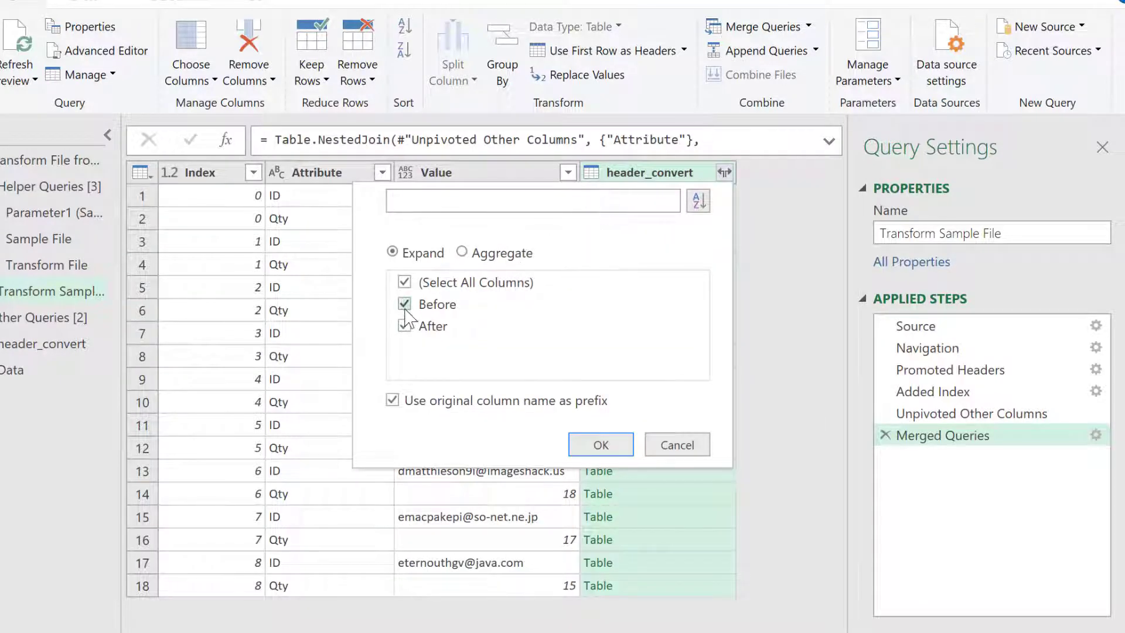
{"action": "left_click", "coordinate": [404, 304]}
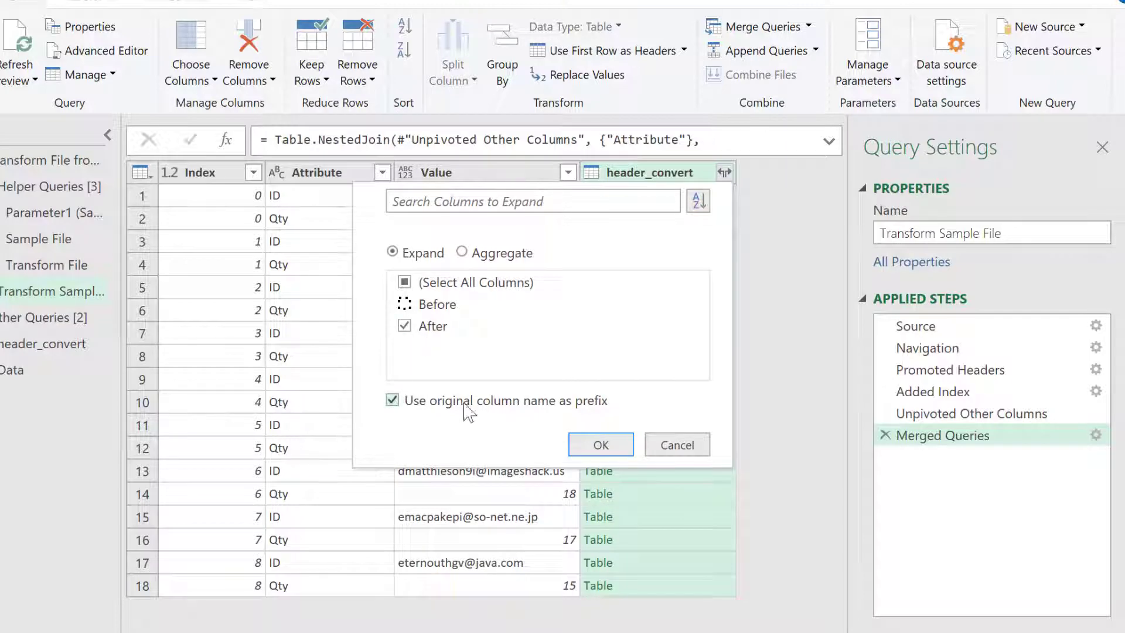
{"action": "left_click", "coordinate": [604, 447]}
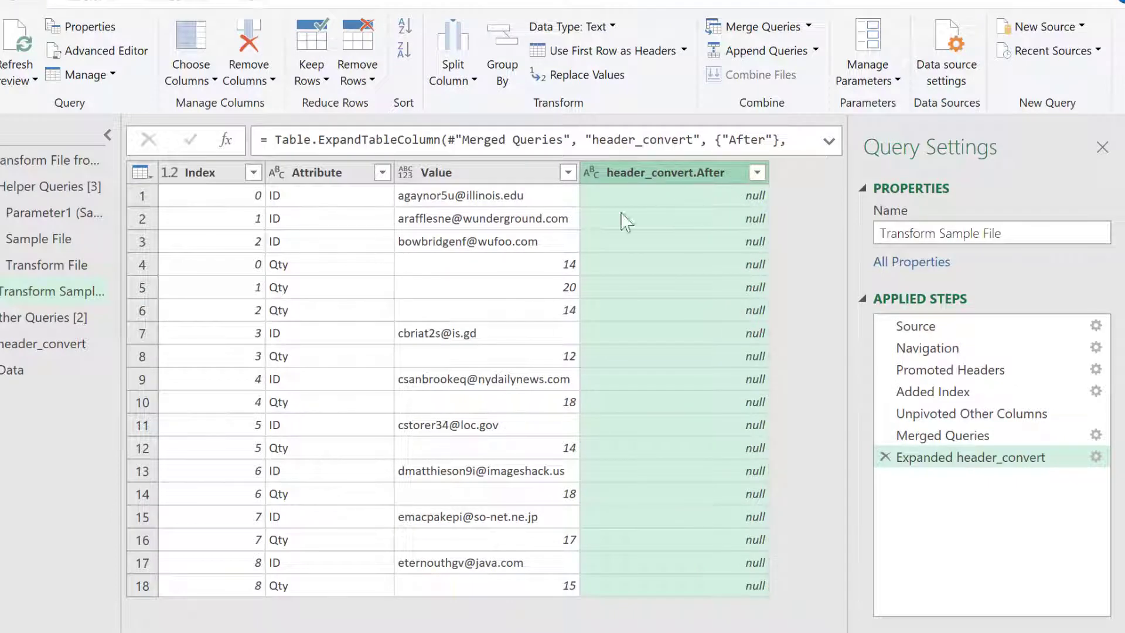
{"action": "left_click", "coordinate": [183, 4]}
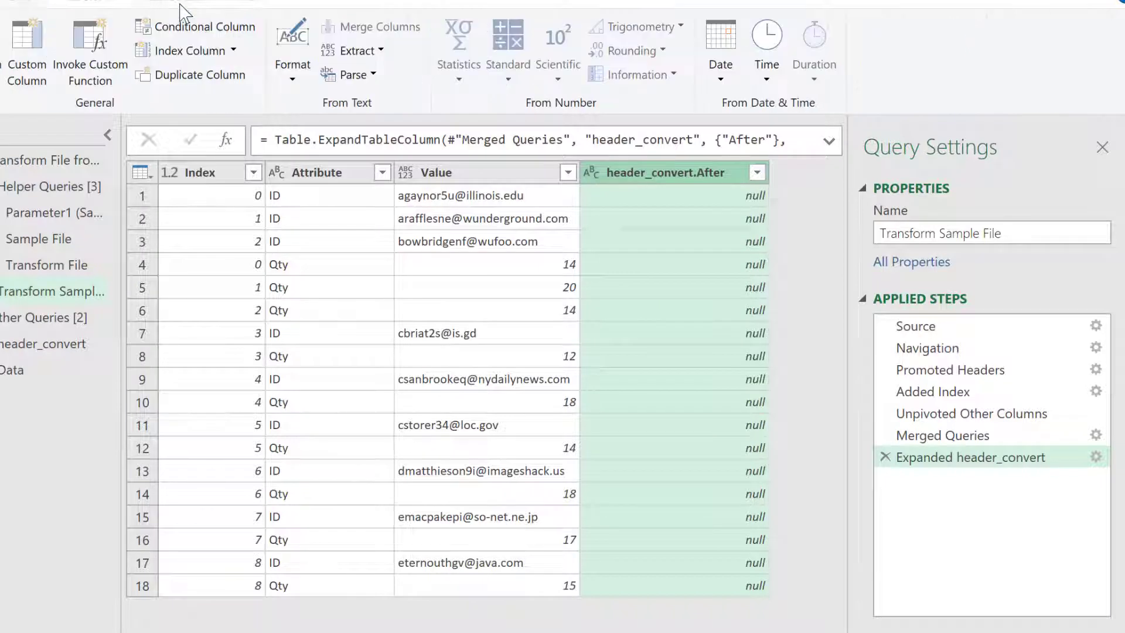
Add a conditional column that outputs Attribute when header_convert.After is null.
{"action": "left_click", "coordinate": [223, 29]}
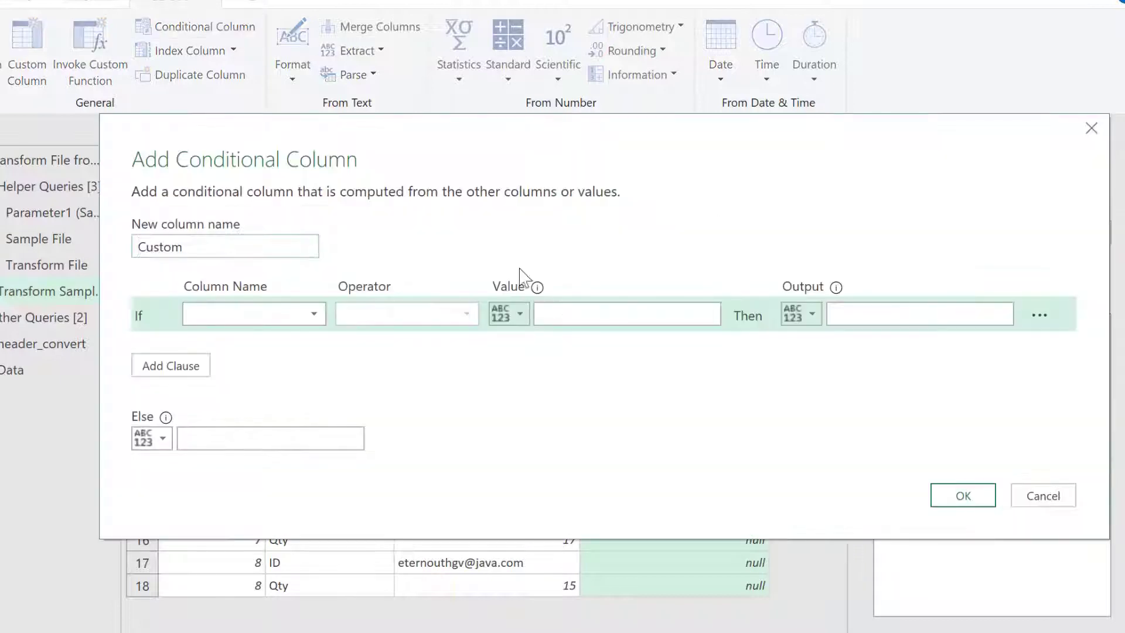
{"action": "left_click", "coordinate": [315, 315]}
{"action": "left_click", "coordinate": [287, 404]}
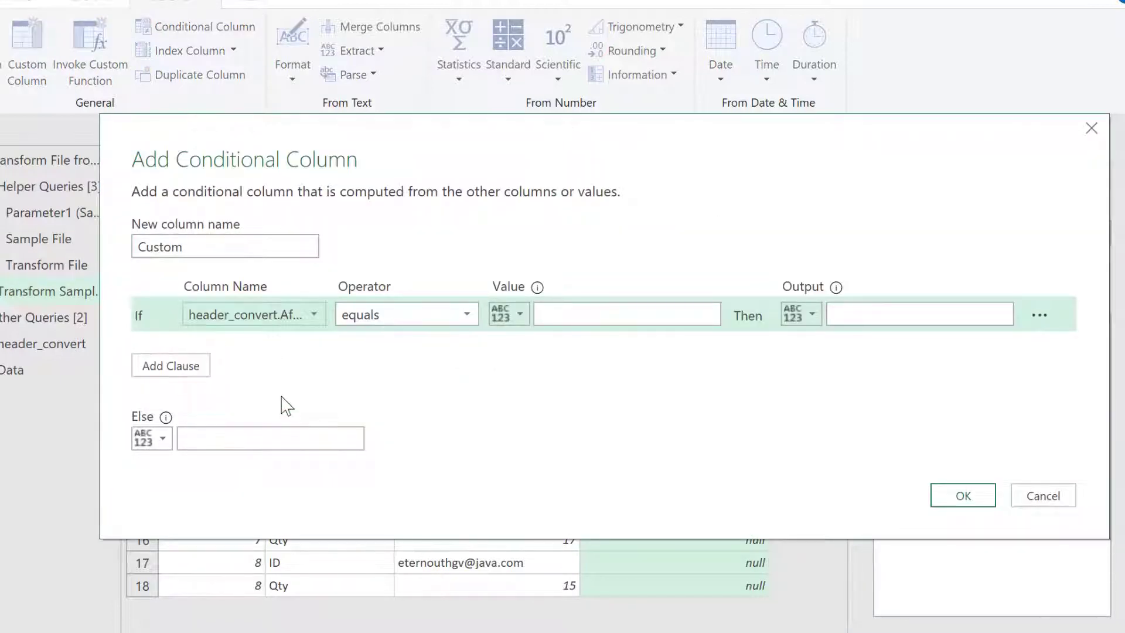
{"action": "left_click", "coordinate": [594, 317]}
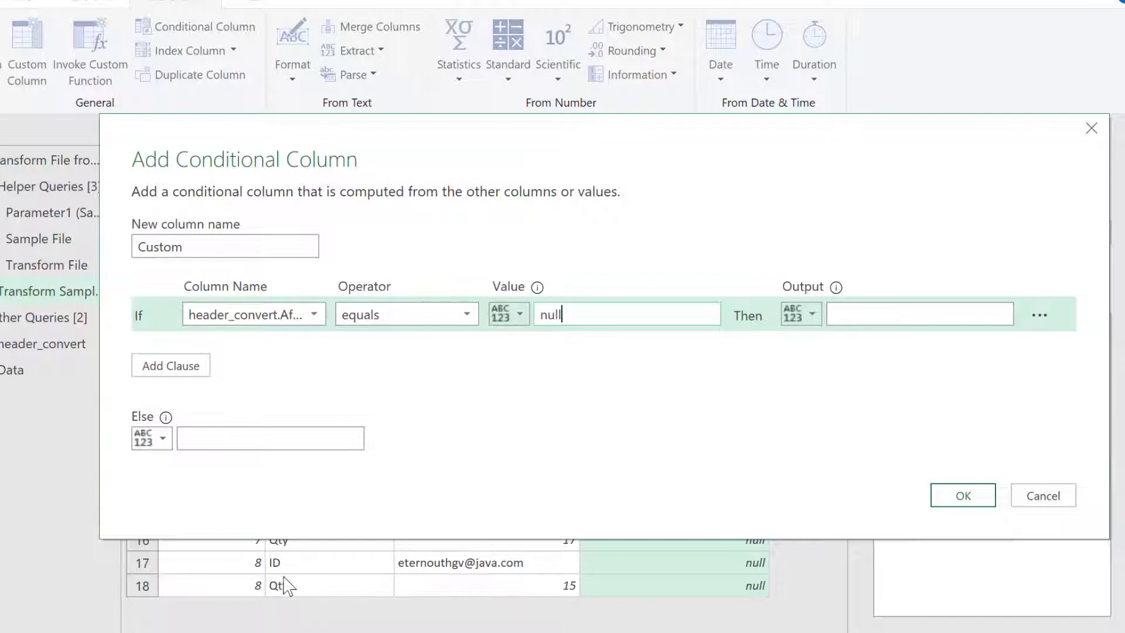
{"action": "left_click", "coordinate": [814, 317]}
{"action": "left_click", "coordinate": [826, 359]}
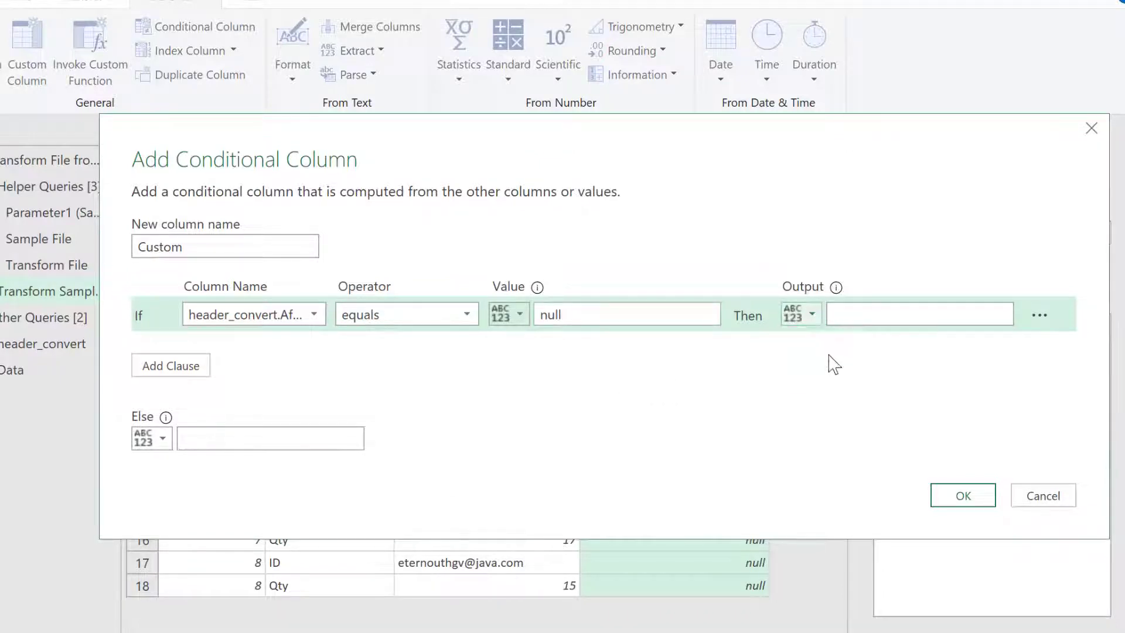
{"action": "left_click", "coordinate": [998, 317]}
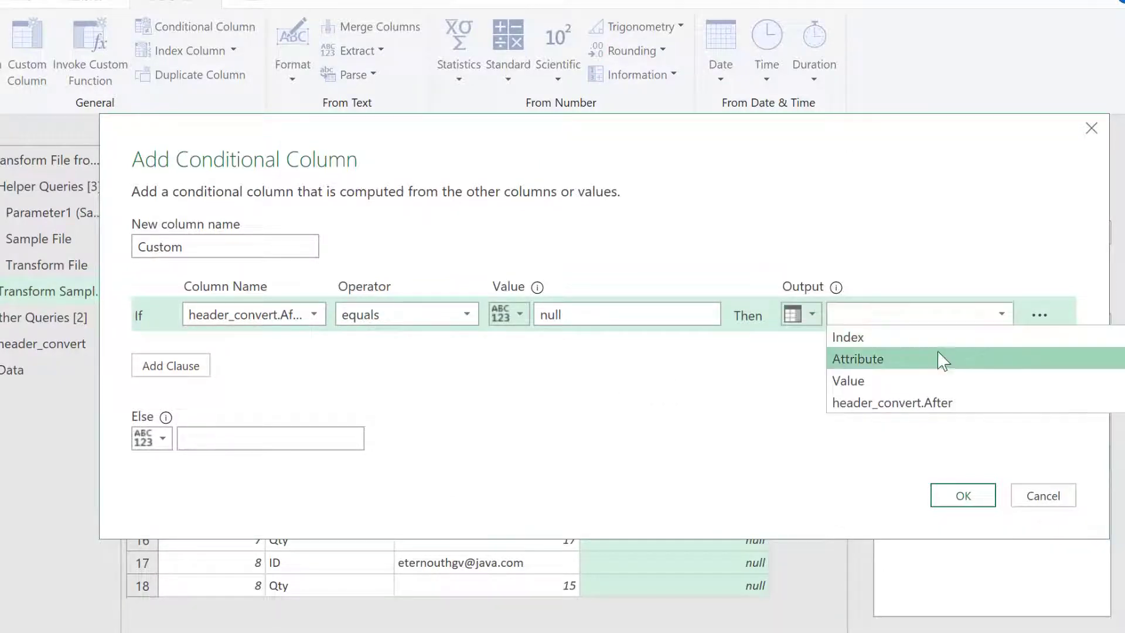
{"action": "left_click", "coordinate": [941, 360]}
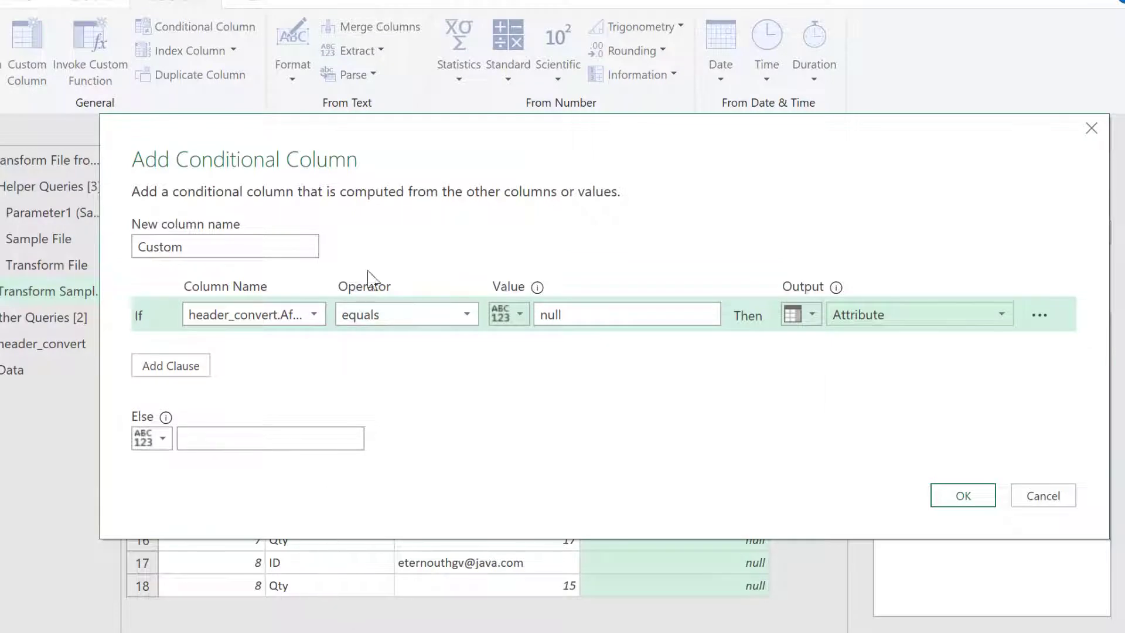
Set the conditional column's Else output to the header_convert.After column and confirm it.
{"action": "left_click_drag", "start_coordinate": [425, 132], "coordinate": [401, 315]}
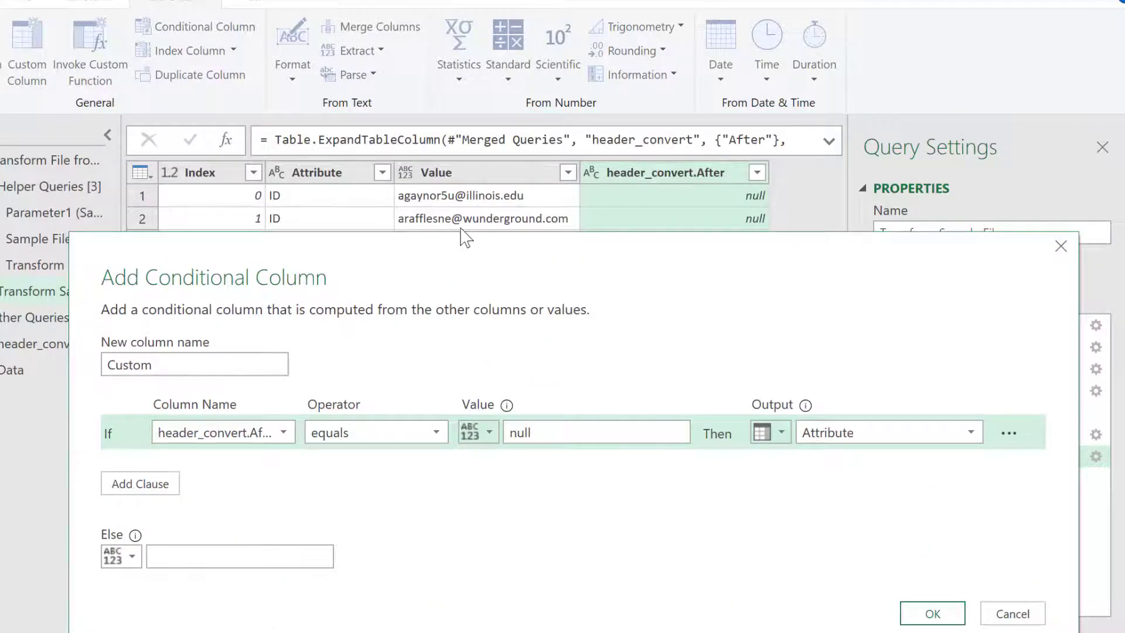
{"action": "left_click_drag", "start_coordinate": [466, 249], "coordinate": [478, 26]}
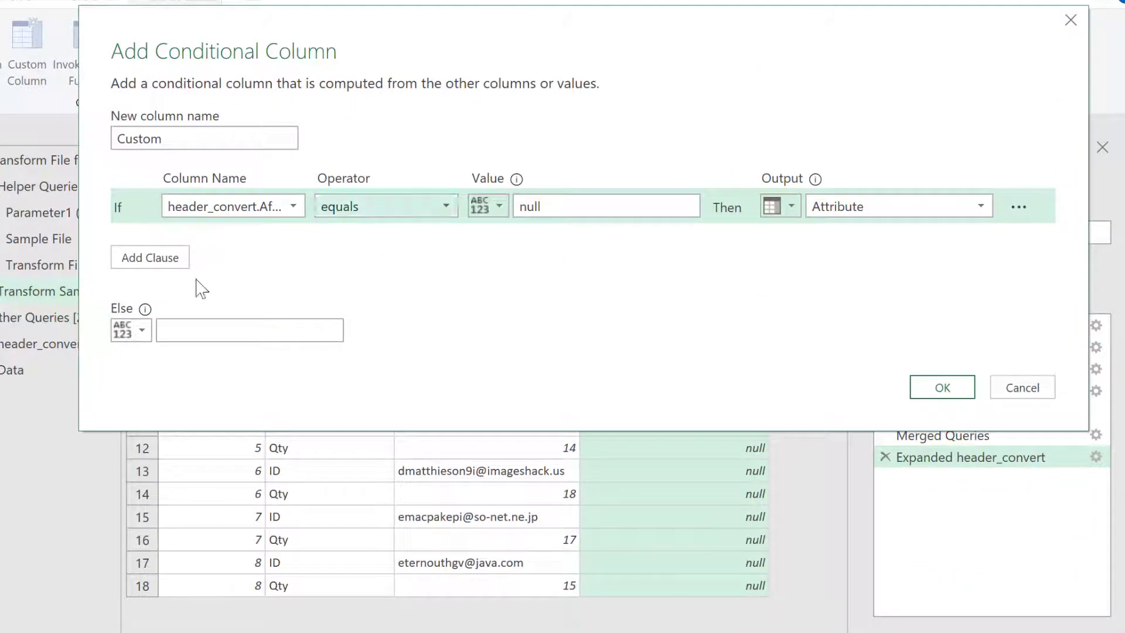
{"action": "left_click", "coordinate": [141, 330]}
{"action": "left_click", "coordinate": [167, 375]}
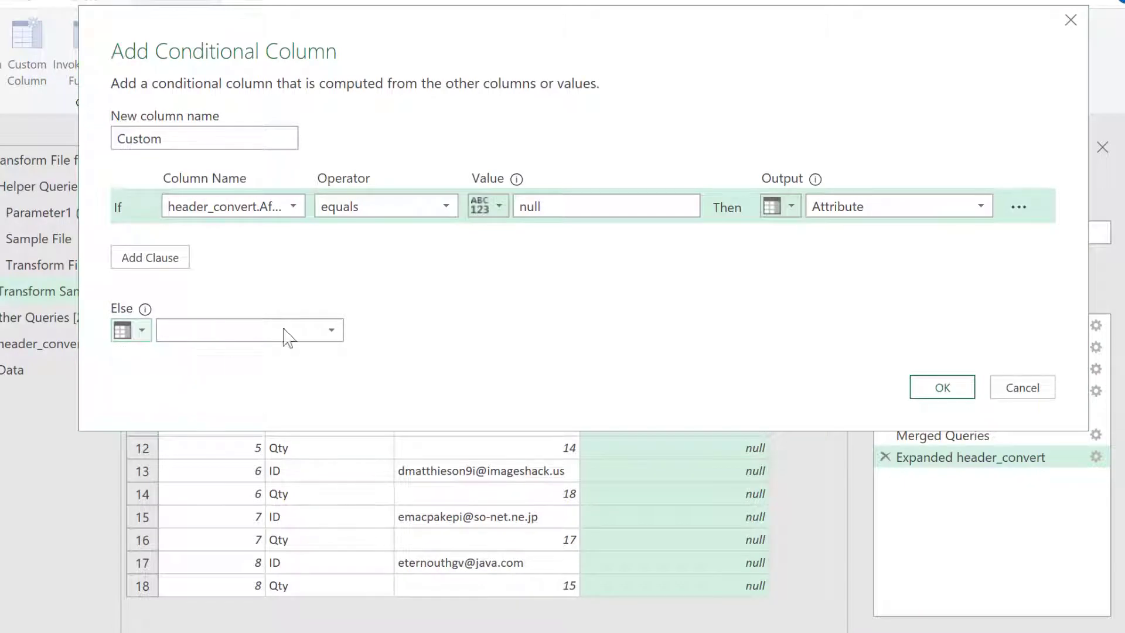
{"action": "left_click", "coordinate": [331, 331]}
{"action": "left_click", "coordinate": [259, 419]}
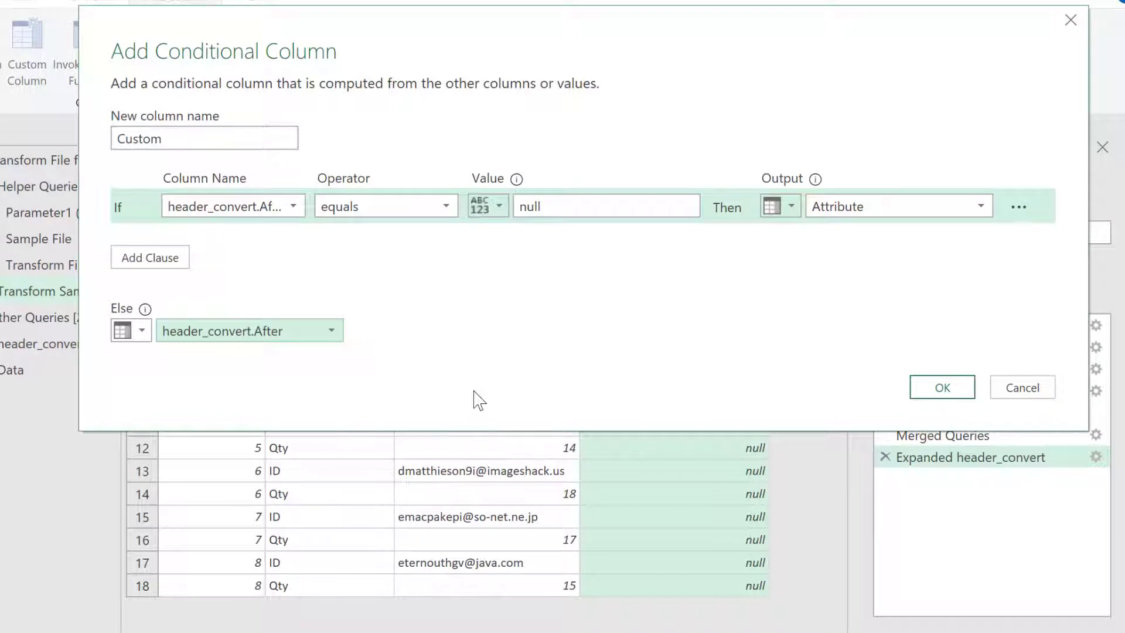
{"action": "left_click", "coordinate": [942, 387]}
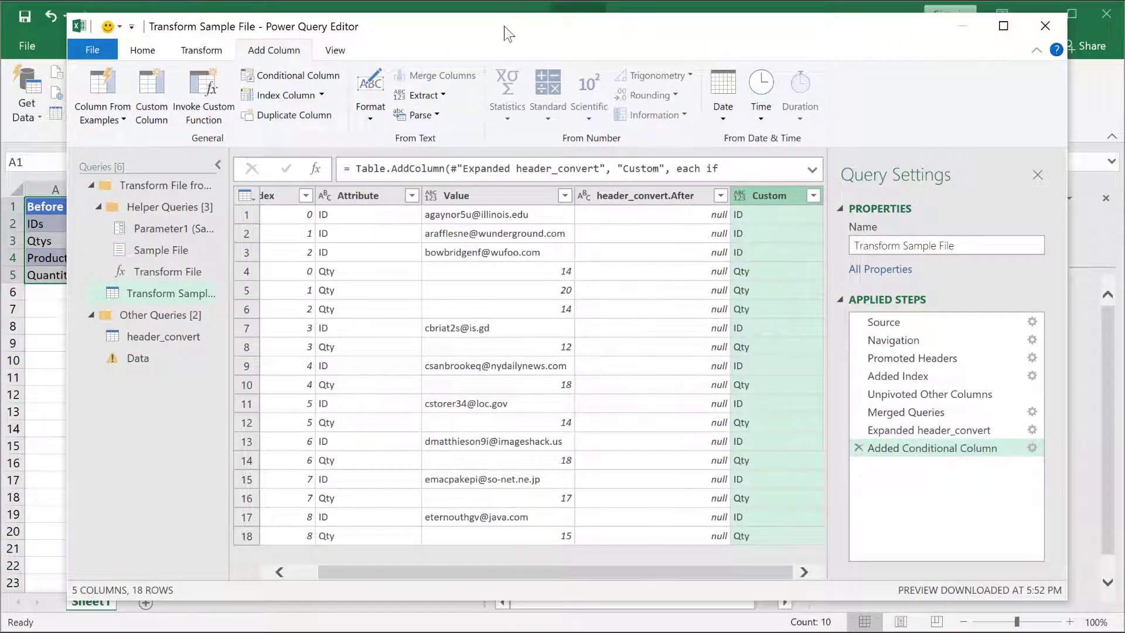
Remove the Attribute and header_convert.After columns, leaving Index, Value and Custom.
{"action": "left_click_drag", "start_coordinate": [507, 33], "coordinate": [598, 71]}
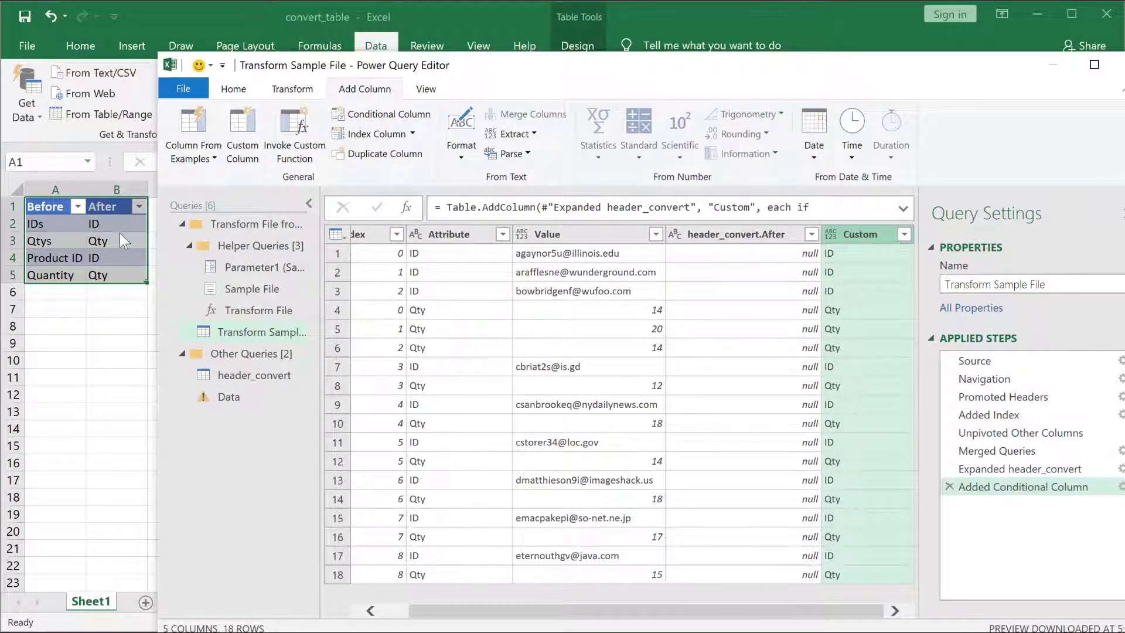
{"action": "left_click_drag", "start_coordinate": [501, 78], "coordinate": [362, 25]}
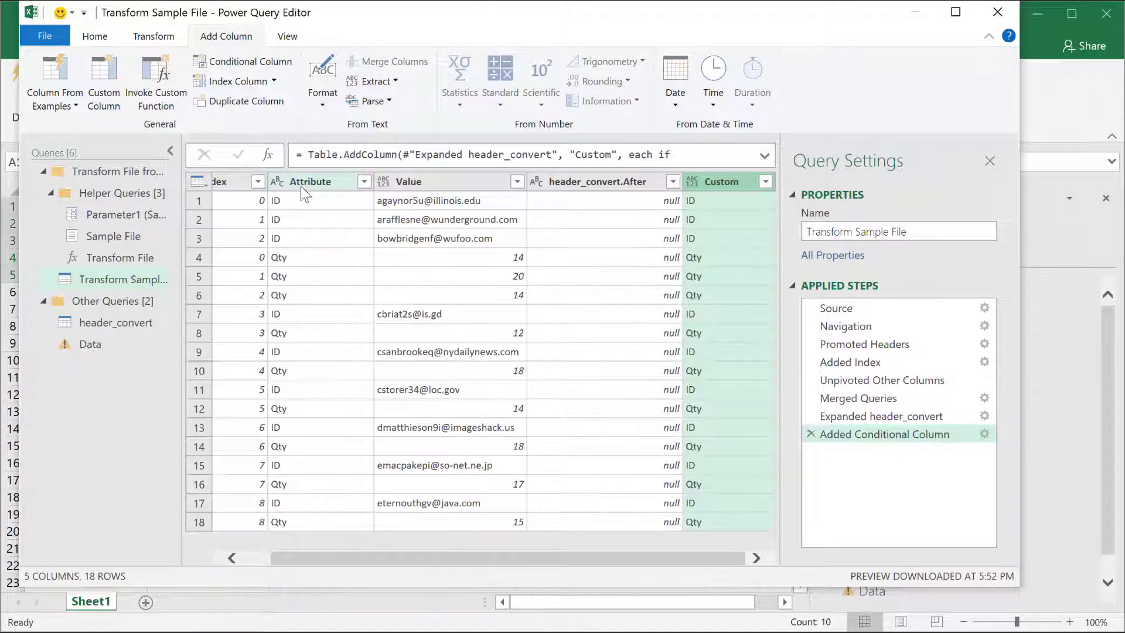
{"action": "left_click", "coordinate": [315, 183]}
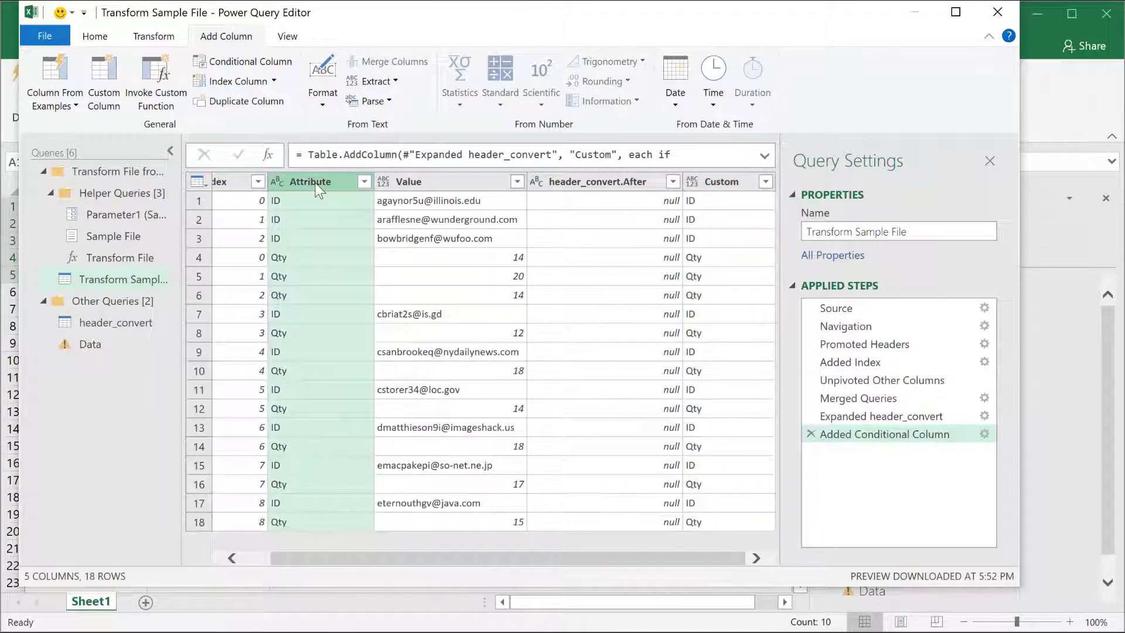
{"action": "left_click", "coordinate": [616, 181], "text": "ctrl"}
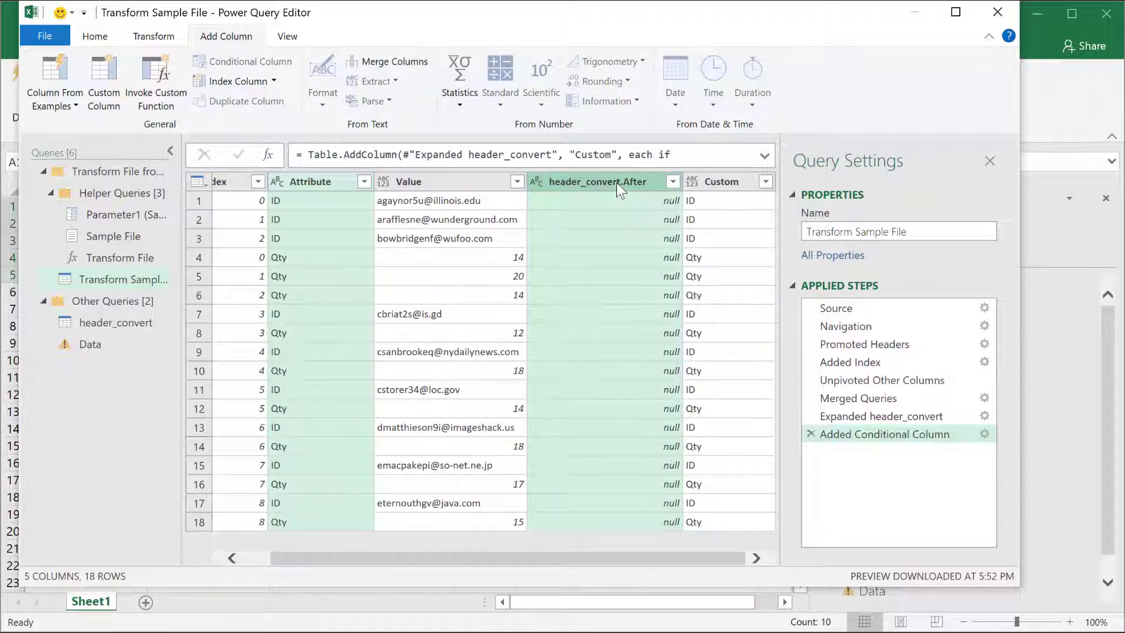
{"action": "right_click", "coordinate": [616, 182]}
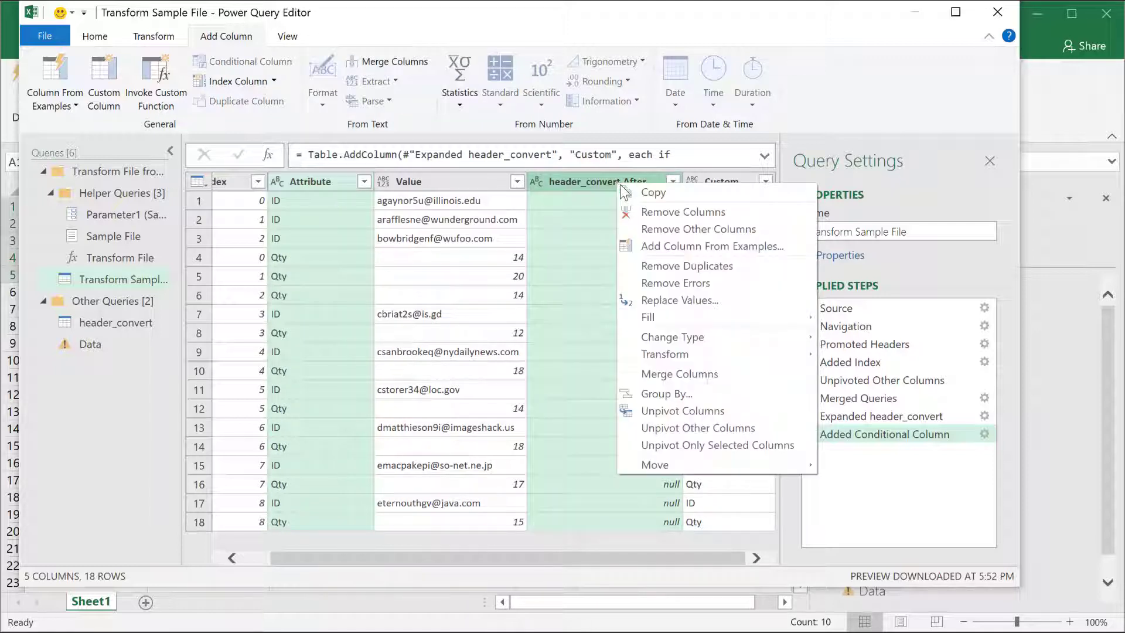
{"action": "left_click", "coordinate": [648, 210]}
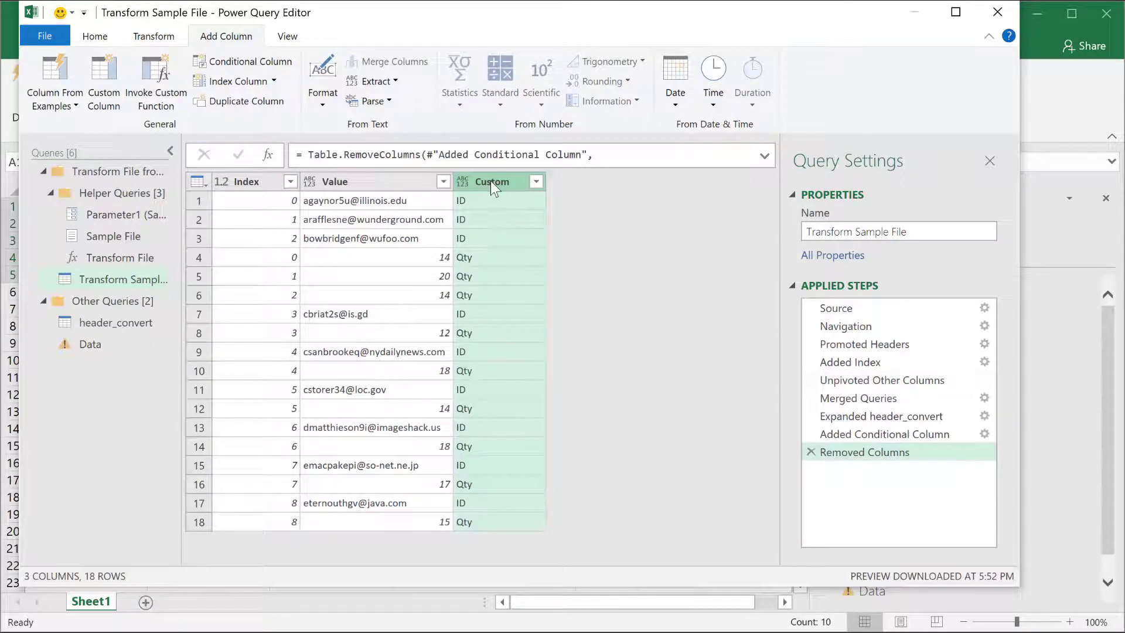
{"action": "left_click", "coordinate": [153, 37]}
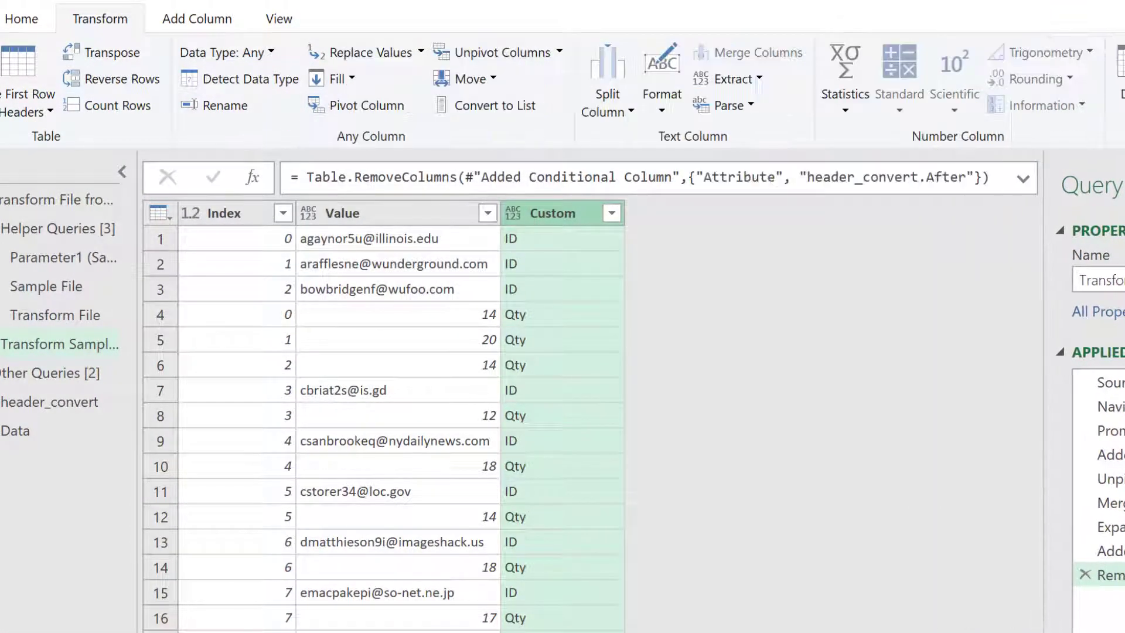
Pivot the Custom column using Value with Don't Aggregate, producing ID and Qty columns.
{"action": "left_click", "coordinate": [344, 108]}
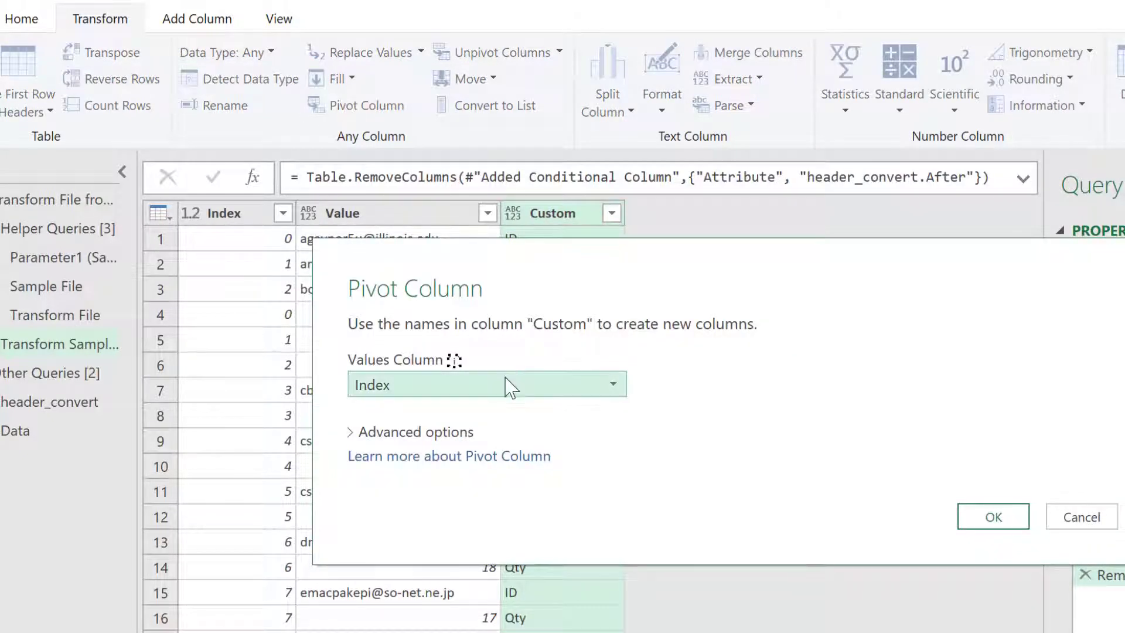
{"action": "left_click", "coordinate": [484, 388]}
{"action": "left_click", "coordinate": [427, 433]}
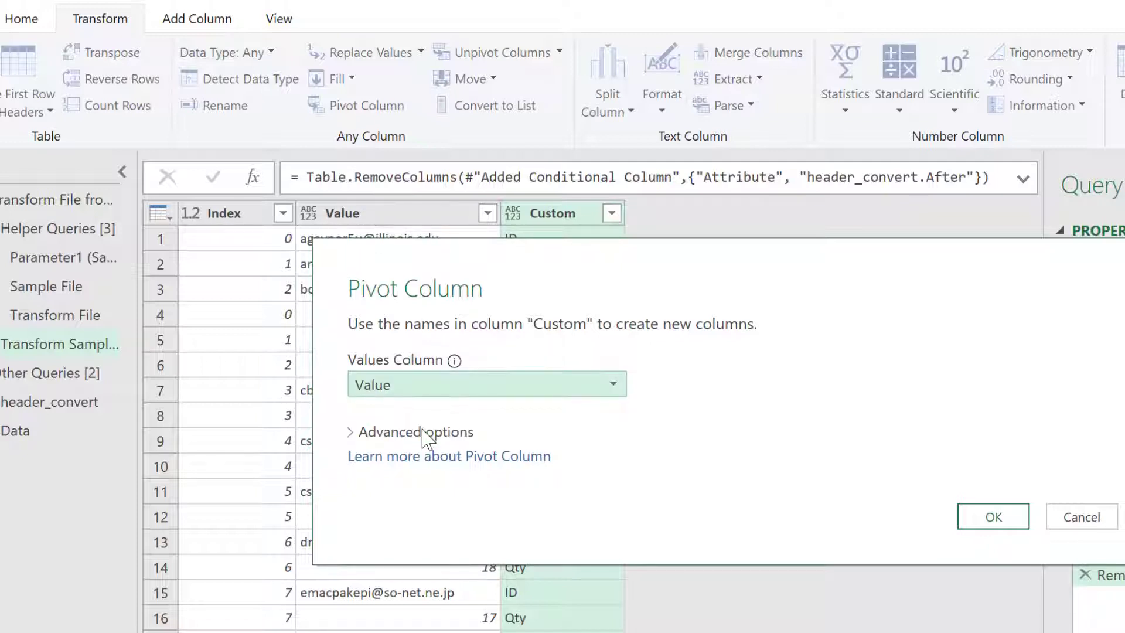
{"action": "left_click", "coordinate": [364, 434]}
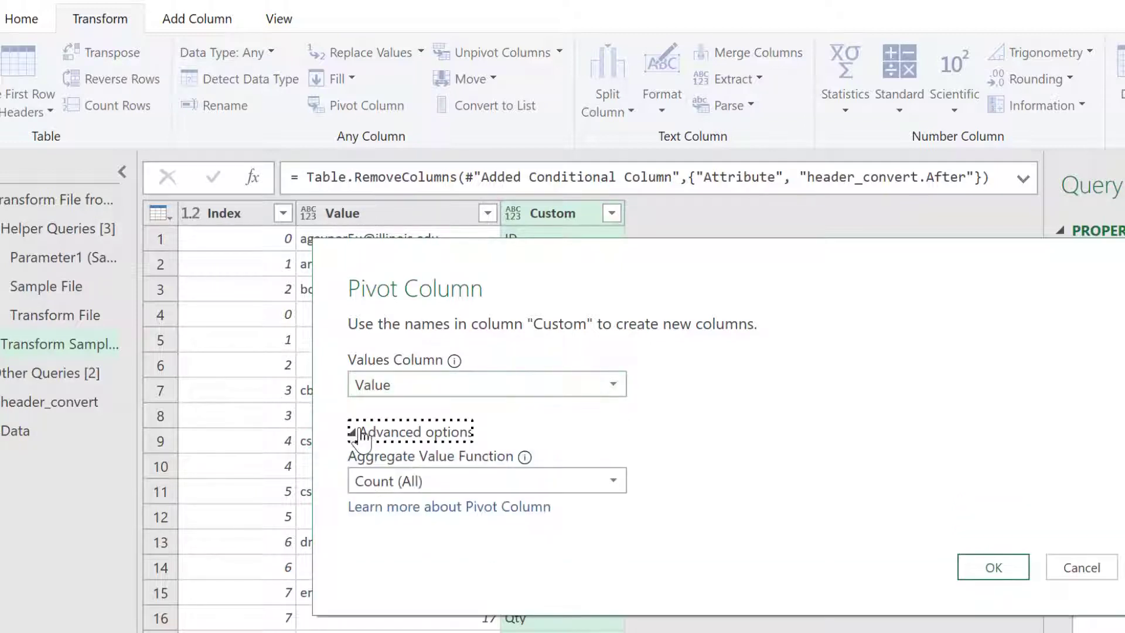
{"action": "left_click", "coordinate": [463, 484]}
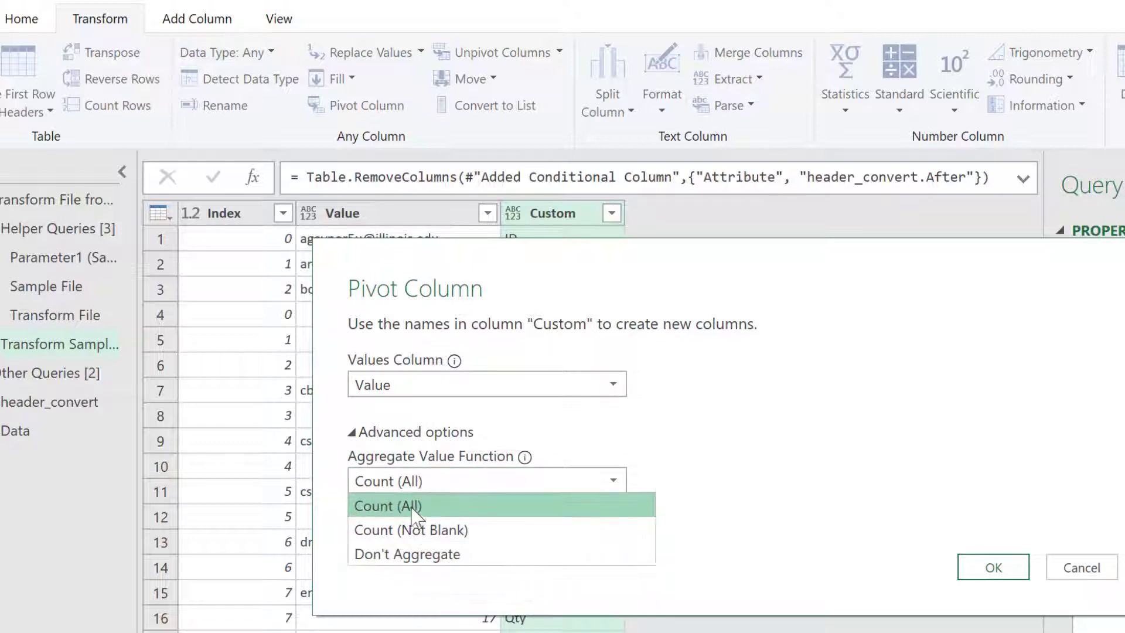
{"action": "left_click", "coordinate": [407, 555]}
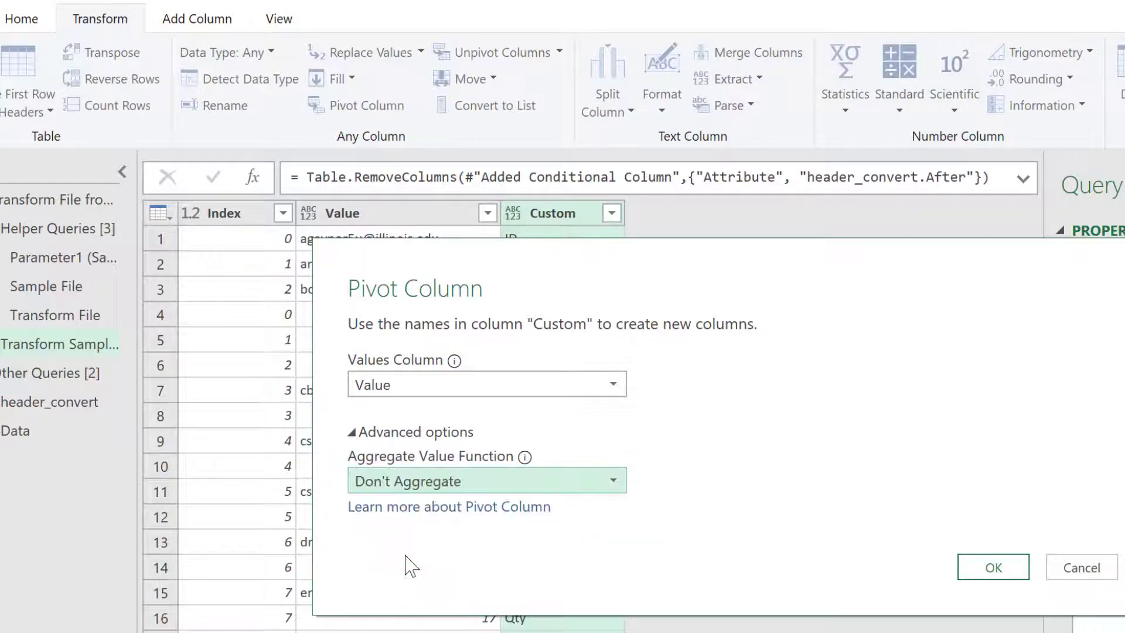
{"action": "left_click", "coordinate": [1003, 570]}
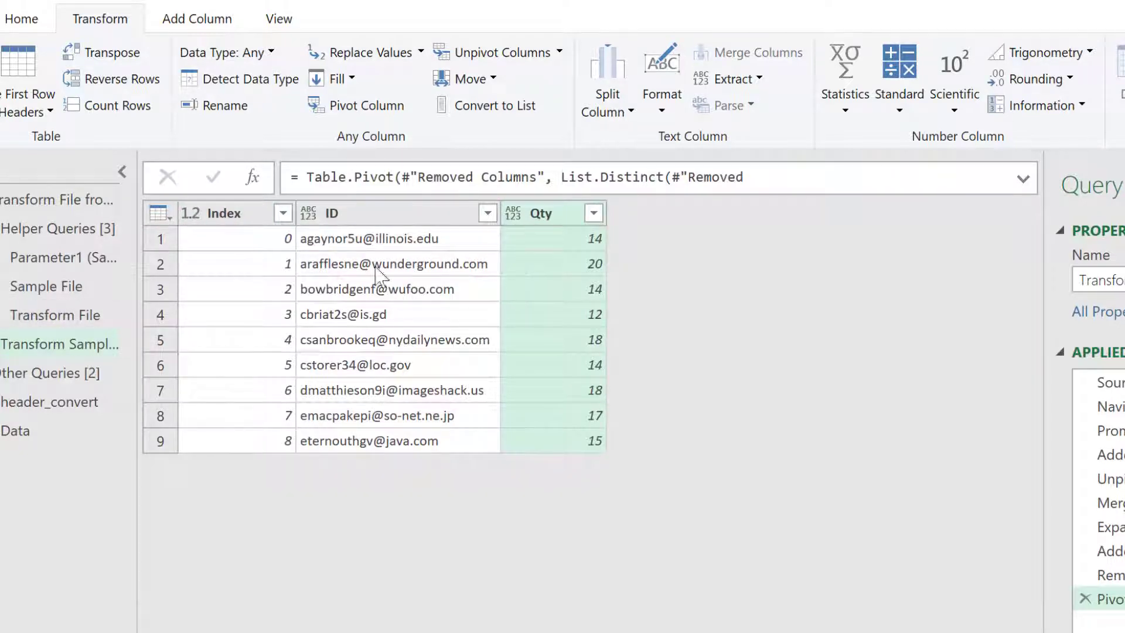
Delete the Index column so only ID and Qty remain across 9 rows.
{"action": "left_click", "coordinate": [225, 213]}
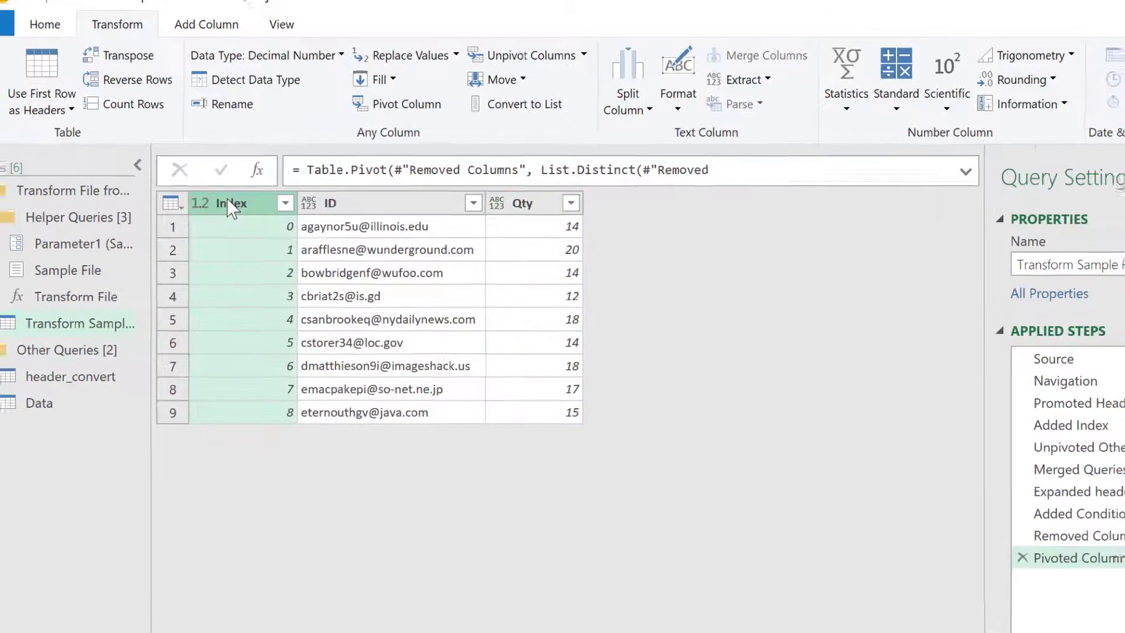
{"action": "right_click", "coordinate": [225, 200]}
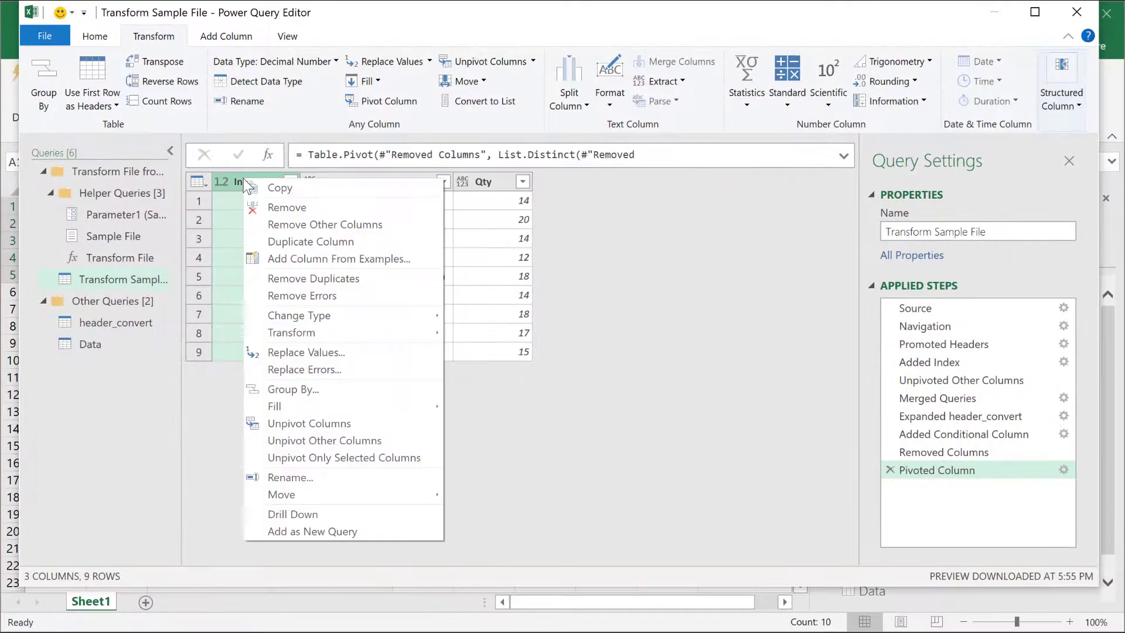
{"action": "left_click", "coordinate": [285, 207]}
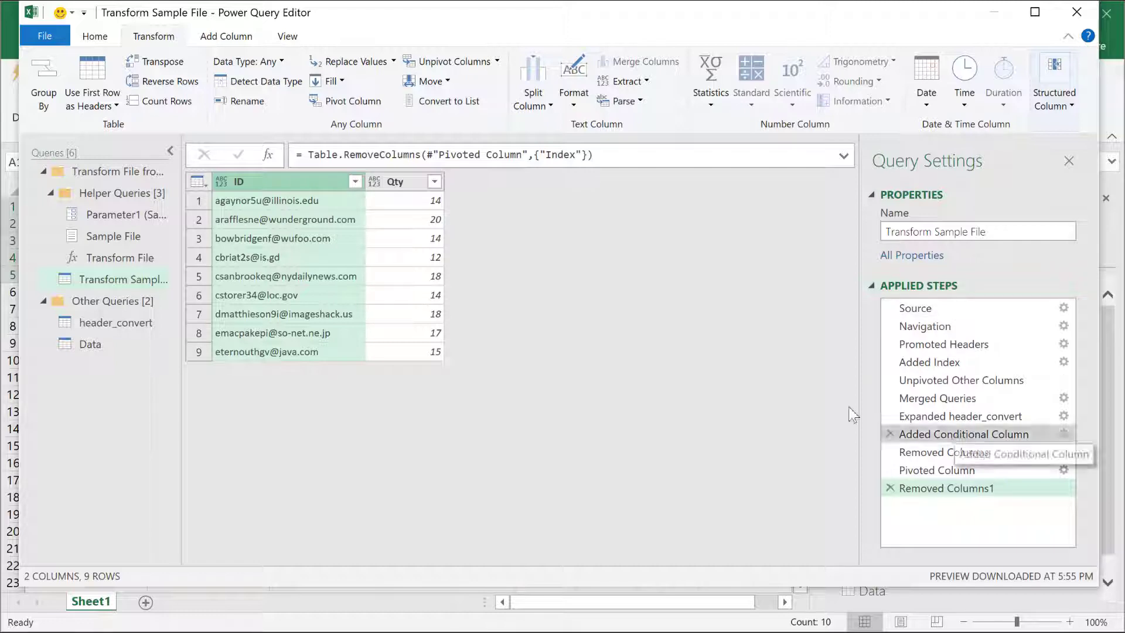
Open the Data query and review its 33 combined Source.Name, ID and Qty rows.
{"action": "left_click", "coordinate": [127, 350]}
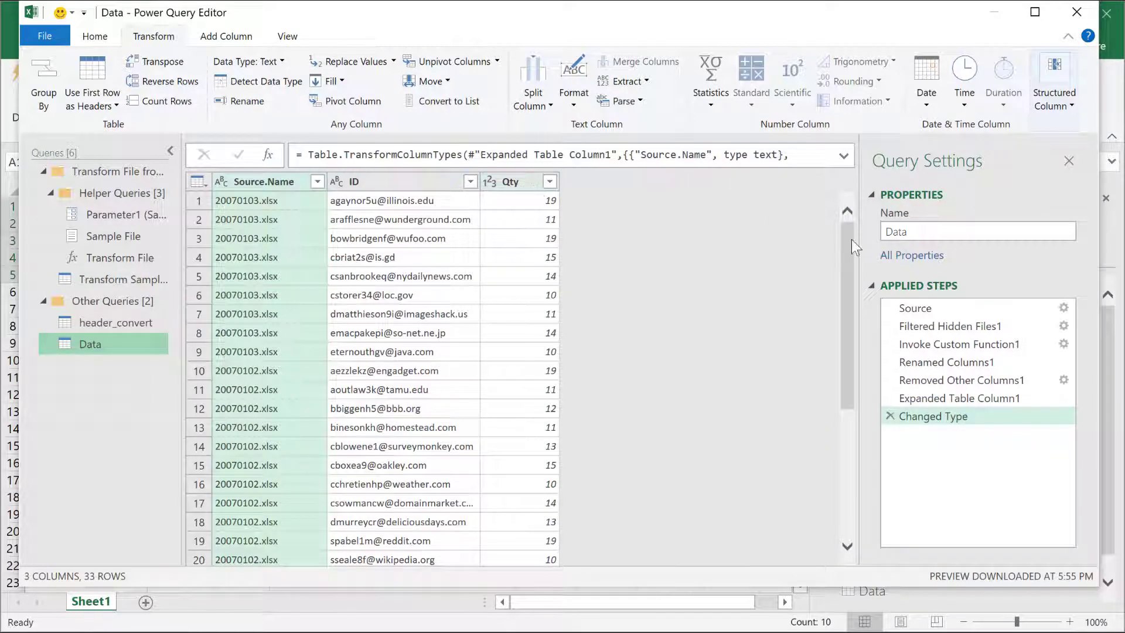
{"action": "left_click_drag", "start_coordinate": [852, 239], "coordinate": [842, 451]}
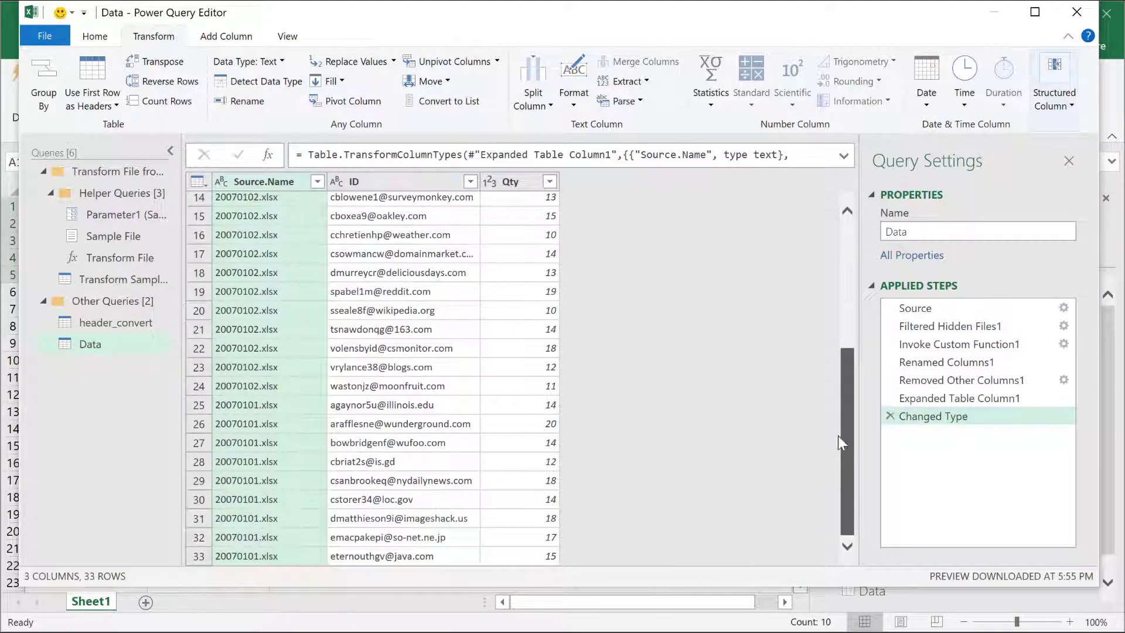
{"action": "left_click_drag", "start_coordinate": [839, 407], "coordinate": [822, 191]}
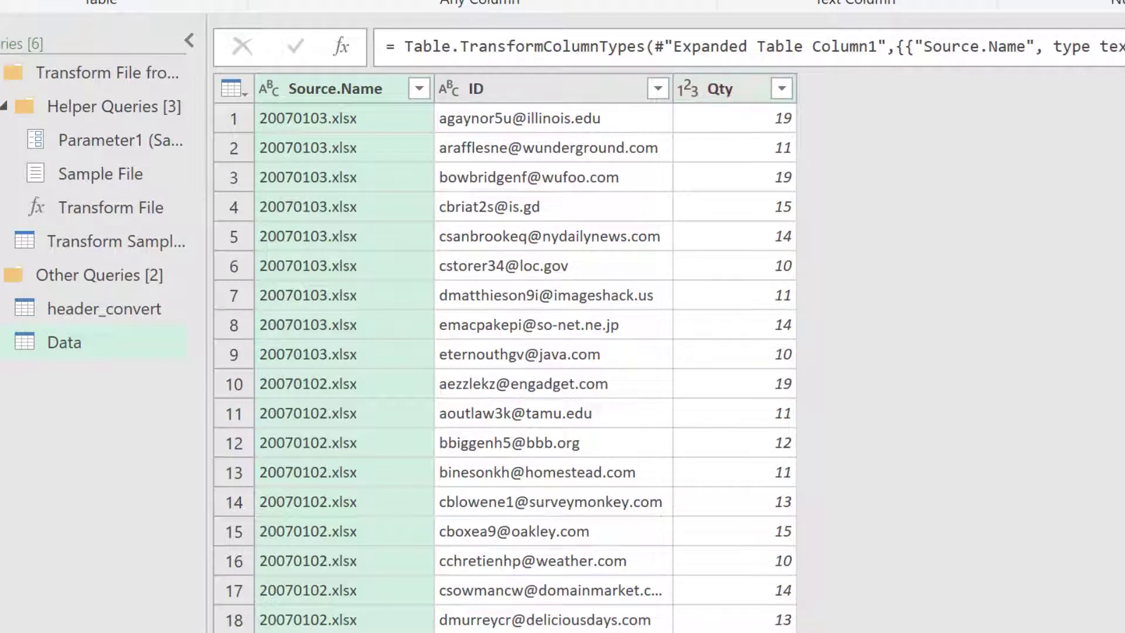
{"action": "scroll", "coordinate": [504, 352], "scroll_direction": "down", "scroll_amount": 4}
{"action": "scroll", "coordinate": [504, 351], "scroll_direction": "up", "scroll_amount": 4}
{"action": "left_click", "coordinate": [138, 2]}
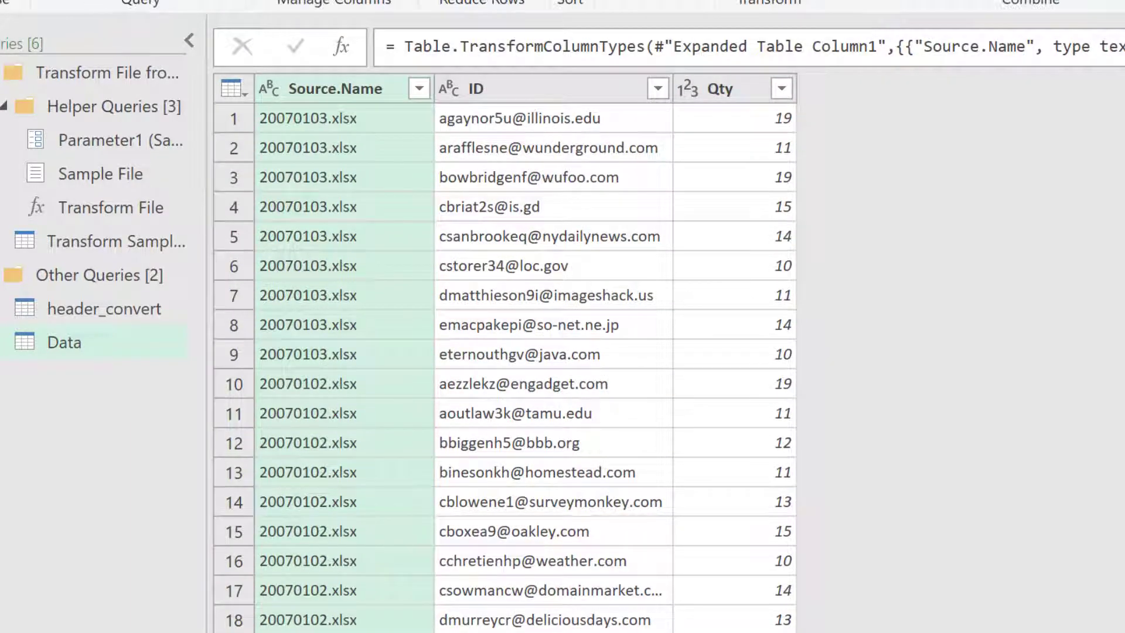
Close & Load the Data query onto new Sheet2 as a 33-row table.
{"action": "left_click", "coordinate": [5, 1]}
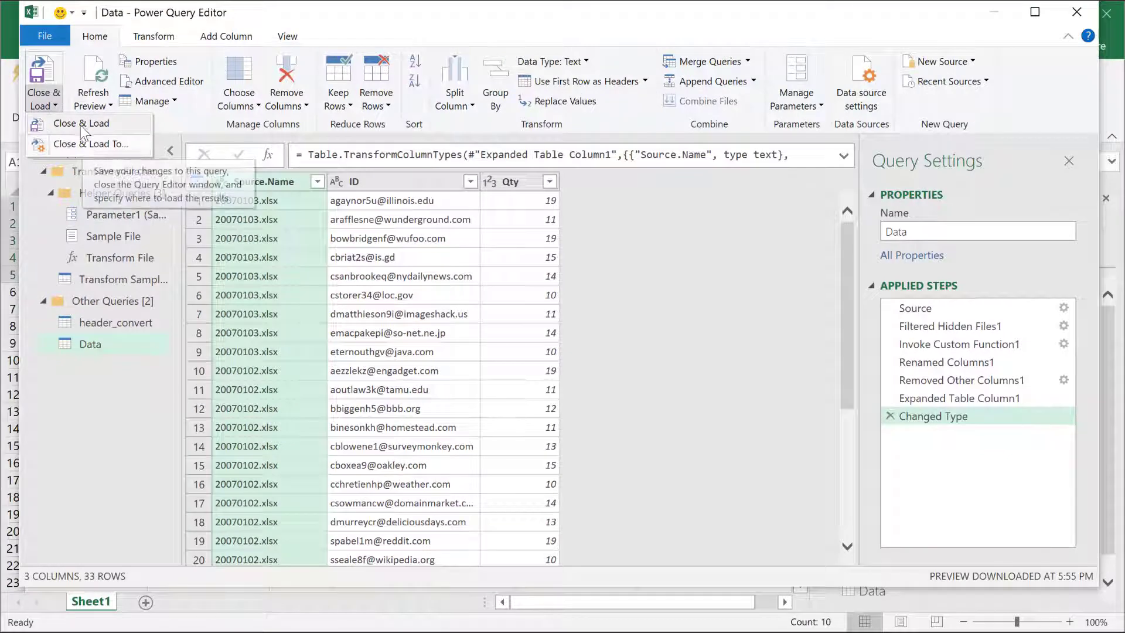
{"action": "left_click", "coordinate": [85, 145]}
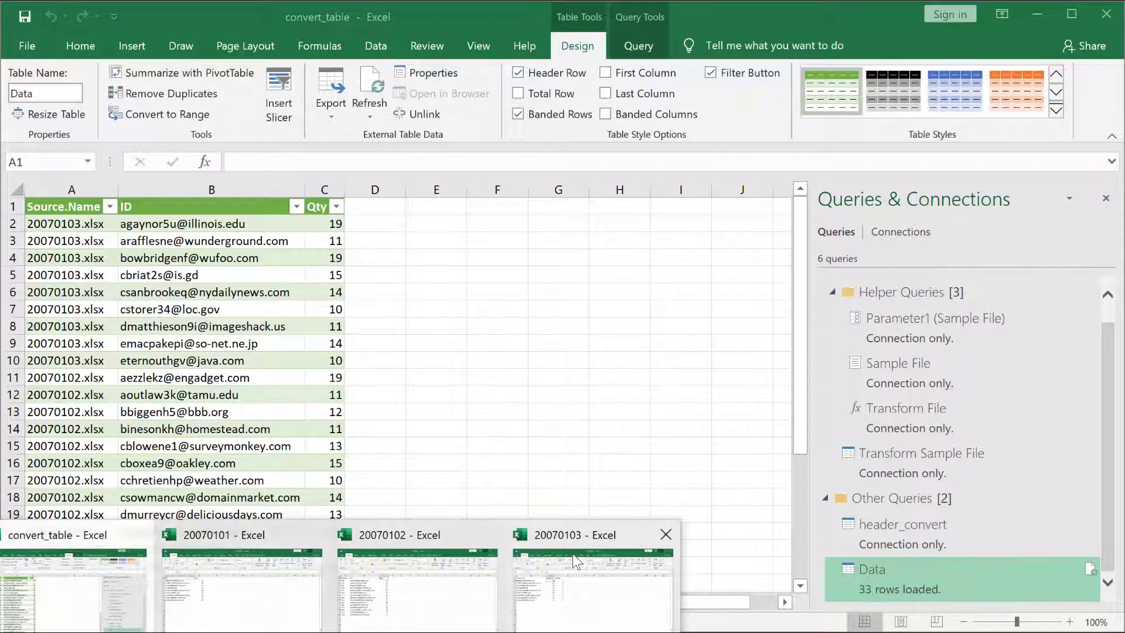
In the 20070103 workbook, copy A9's ID into A11 and append 1000 to it.
{"action": "left_click", "coordinate": [572, 554]}
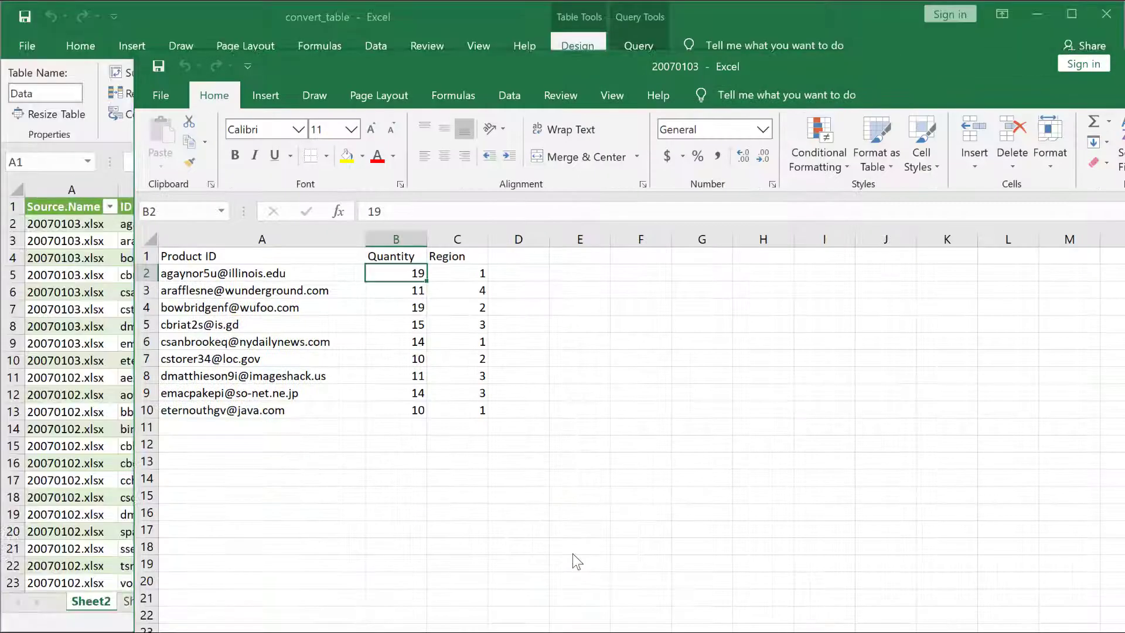
{"action": "left_click", "coordinate": [280, 394]}
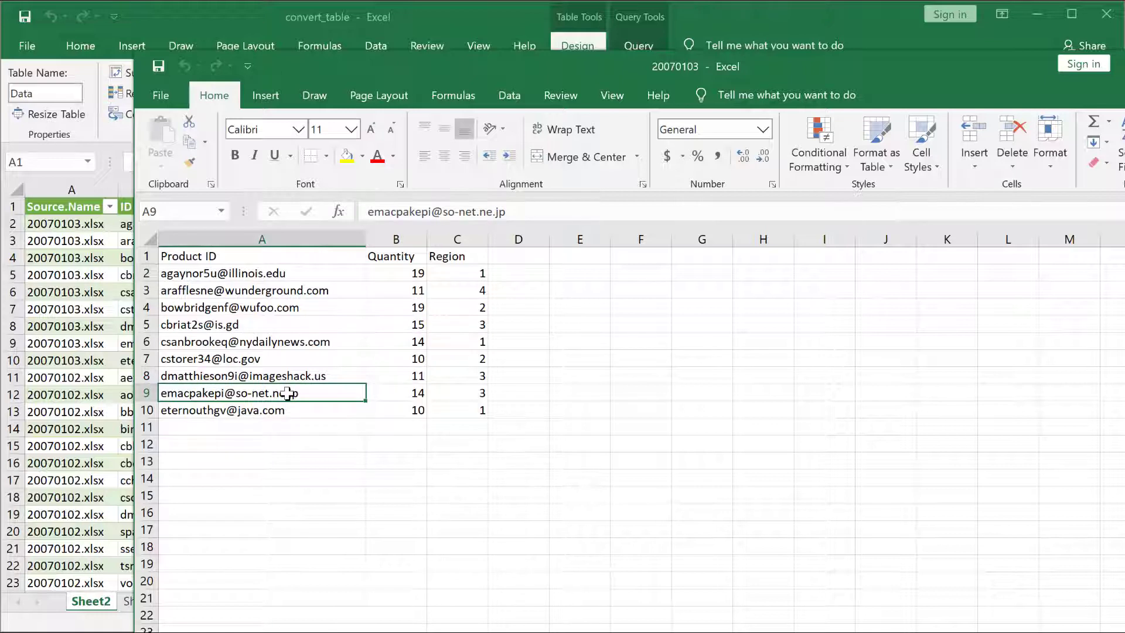
{"action": "key", "text": "ctrl+c"}
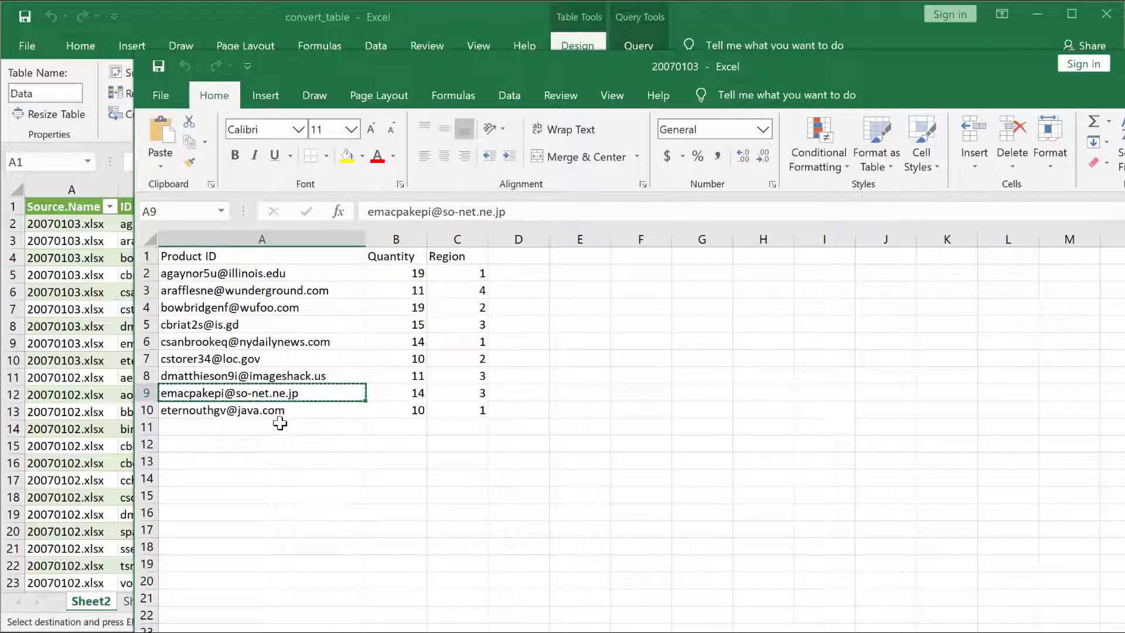
{"action": "left_click", "coordinate": [280, 425]}
{"action": "key", "text": "ctrl+v"}
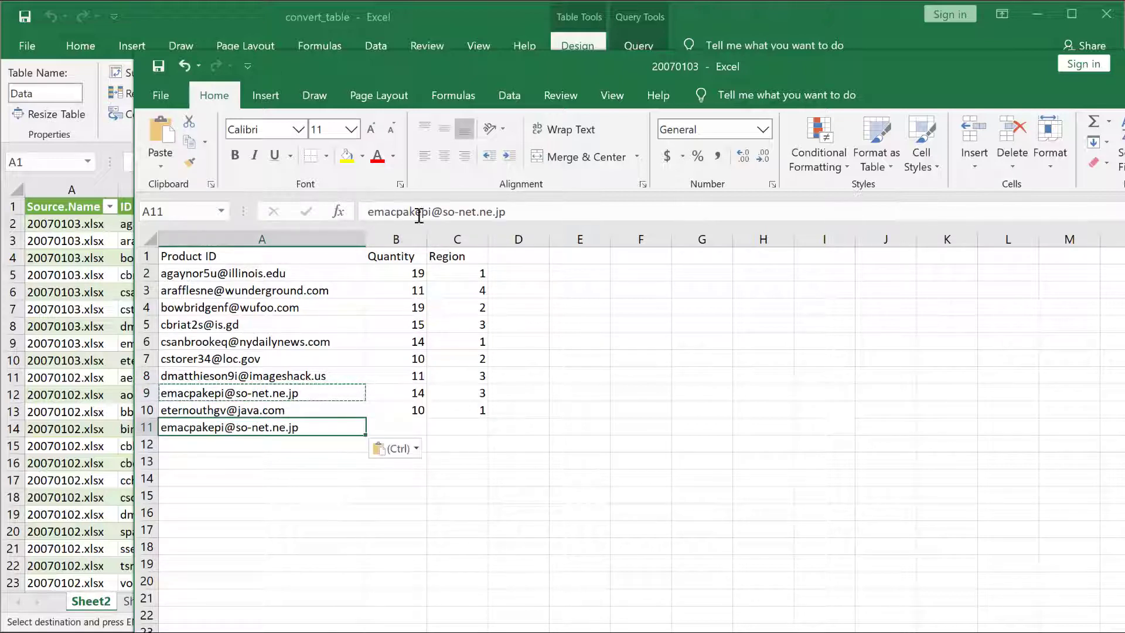
{"action": "left_click", "coordinate": [431, 211]}
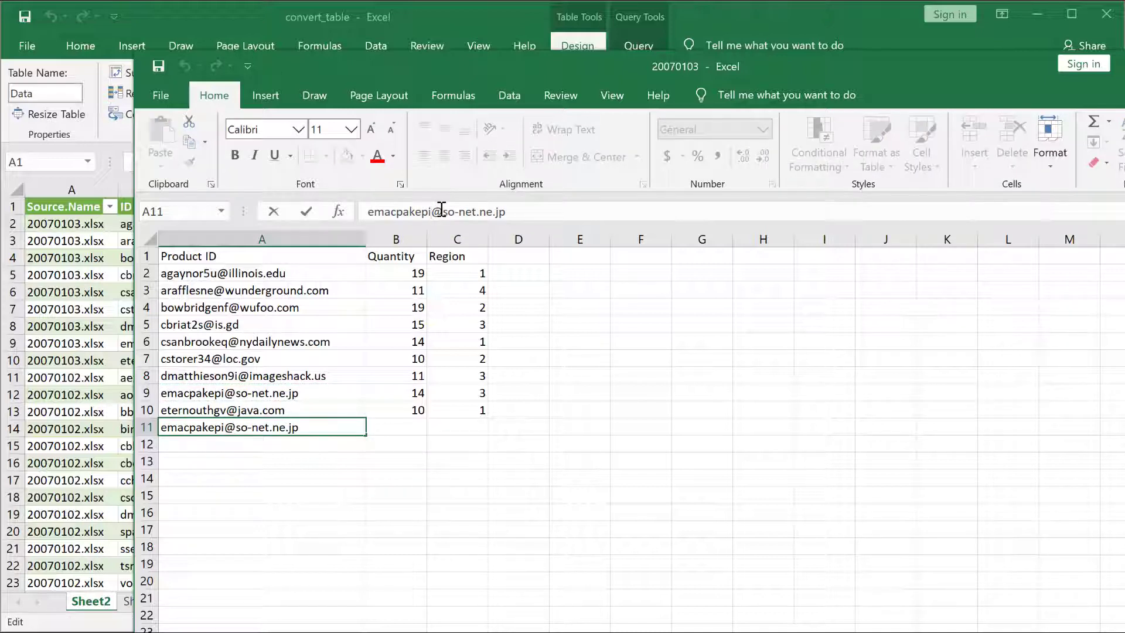
{"action": "type", "text": "1000"}
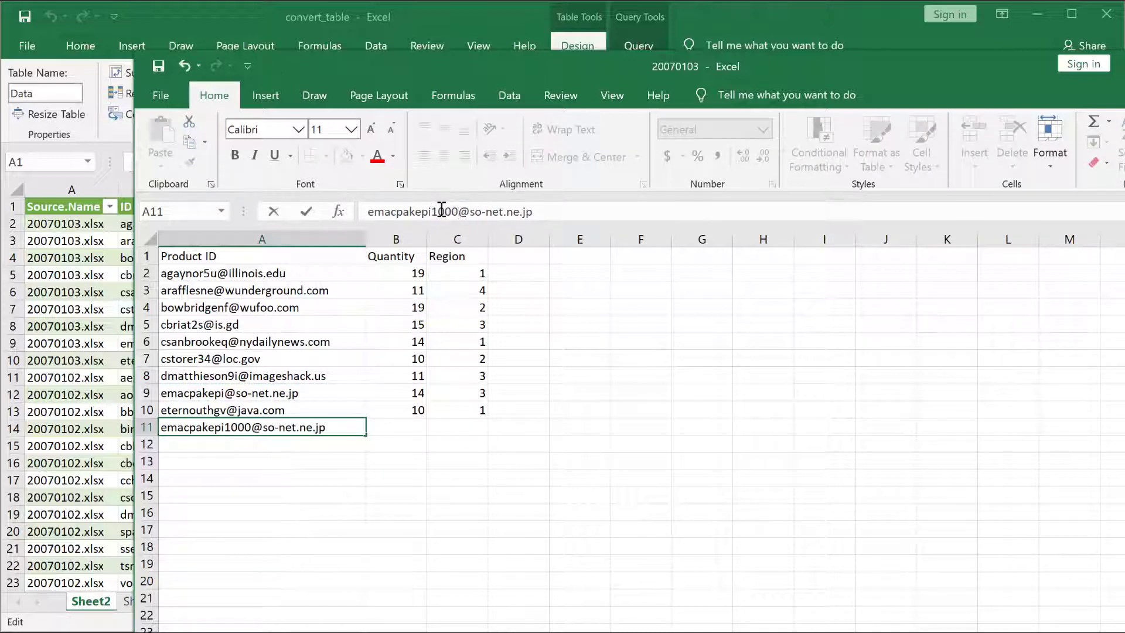
Enter quantity 1000 in B11 and region 3 in C11.
{"action": "left_click", "coordinate": [396, 426]}
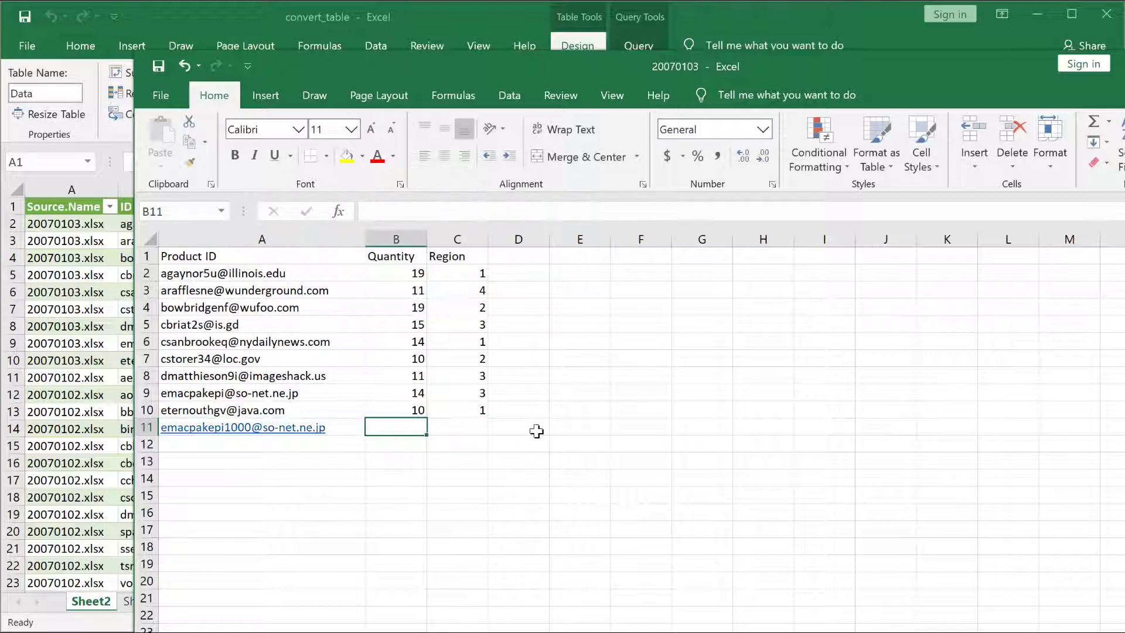
{"action": "type", "text": "1000"}
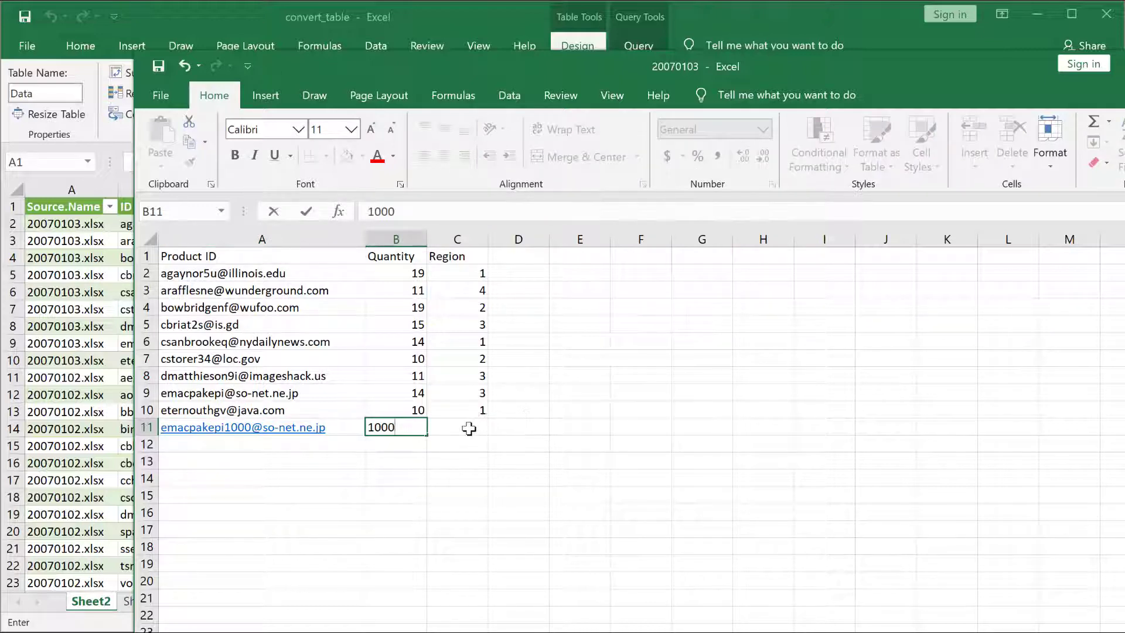
{"action": "left_click", "coordinate": [468, 428]}
{"action": "type", "text": "3"}
{"action": "left_click", "coordinate": [690, 472]}
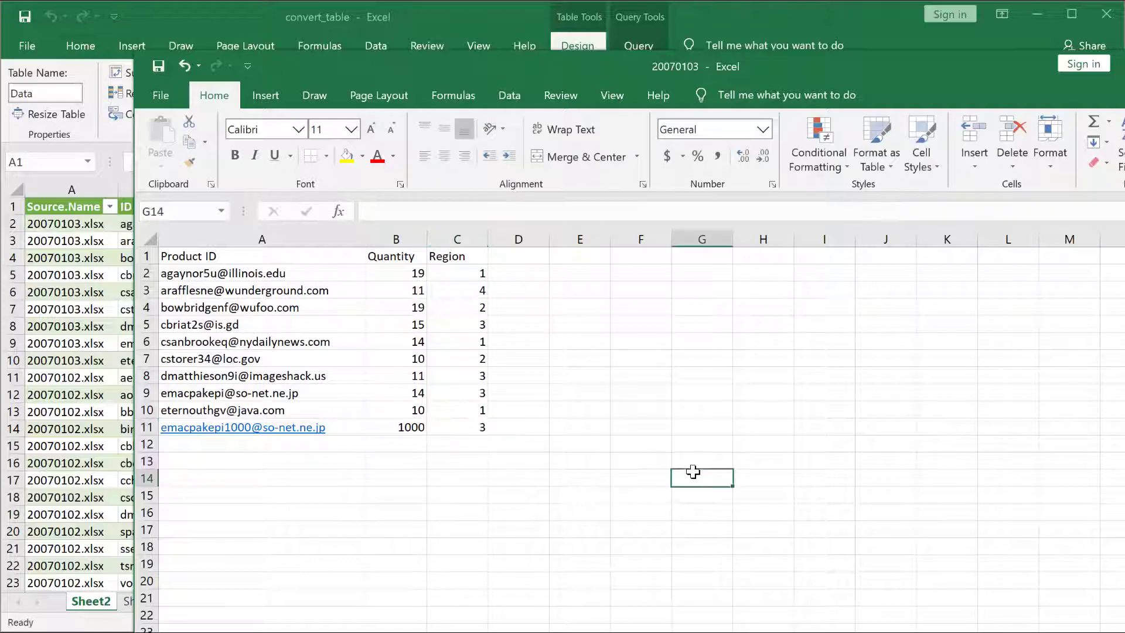
Add an E_ID header in D1 and fill D2:D11 with =RANDBETWEEN(1000,2000).
{"action": "left_click", "coordinate": [524, 259]}
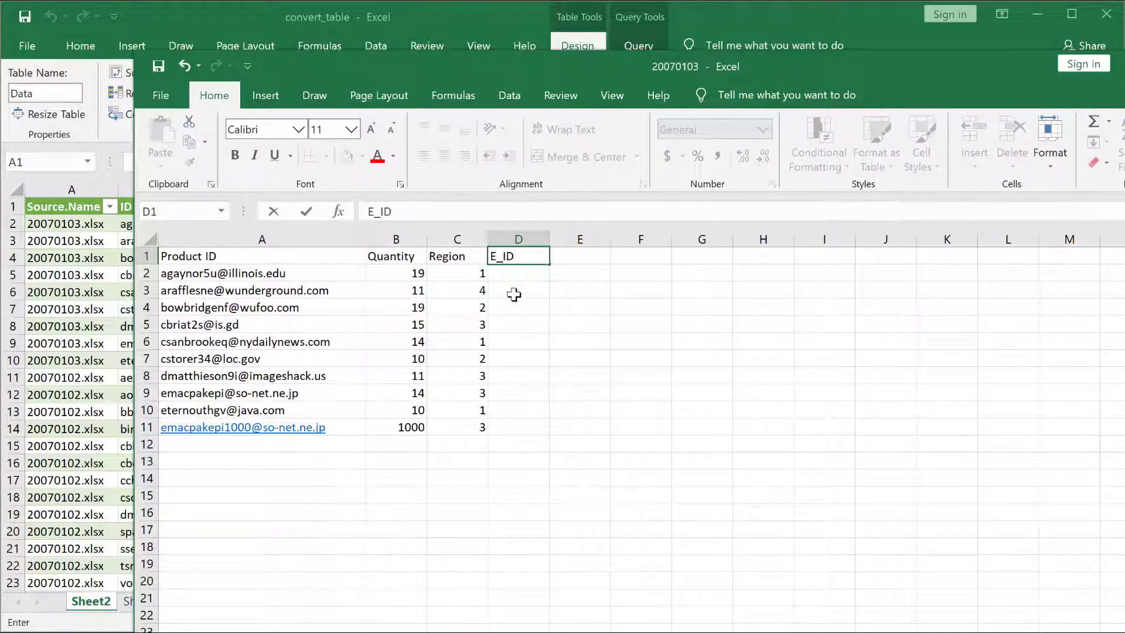
{"action": "left_click_drag", "start_coordinate": [514, 273], "coordinate": [516, 423]}
{"action": "type", "text": "=rab"}
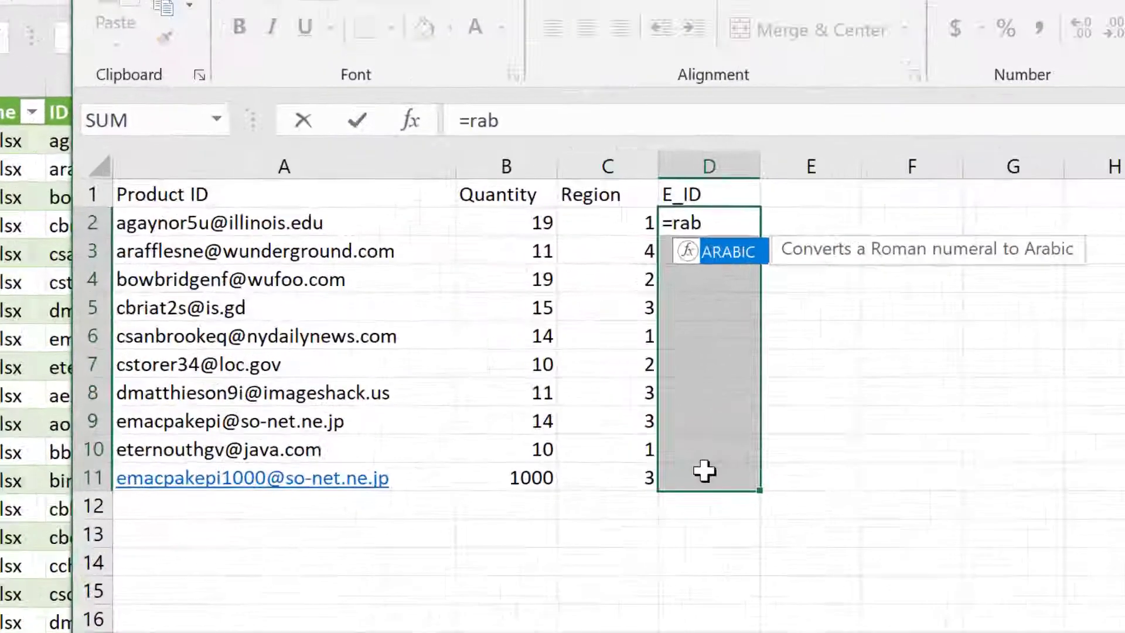
{"action": "key", "text": "BackSpace"}
{"action": "type", "text": "nd"}
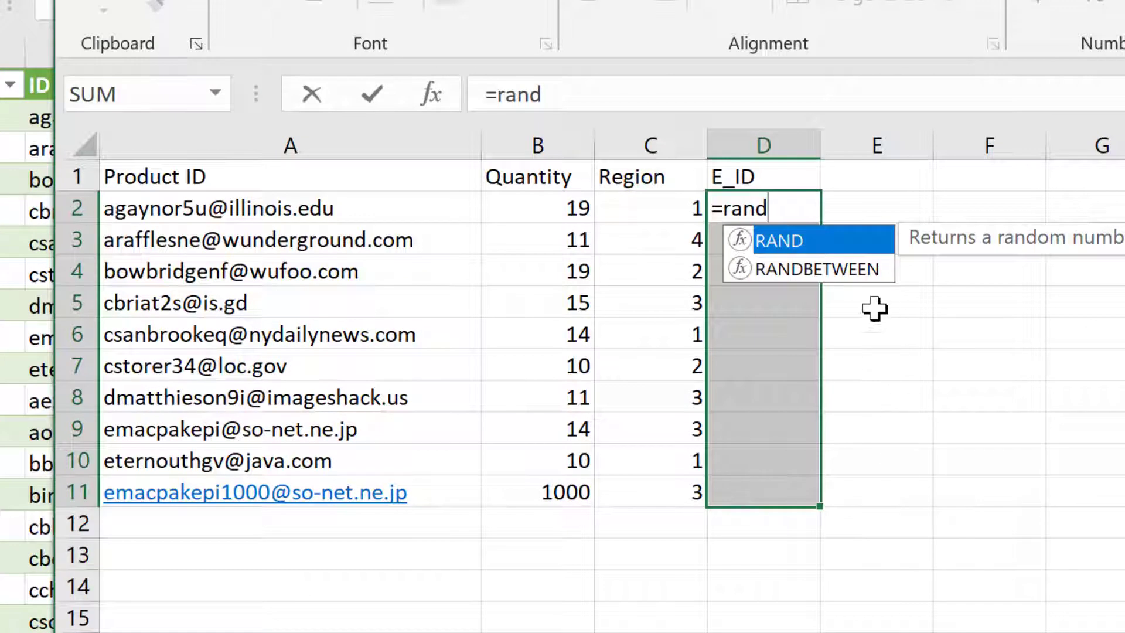
{"action": "double_click", "coordinate": [857, 274]}
{"action": "type", "text": "1000,"}
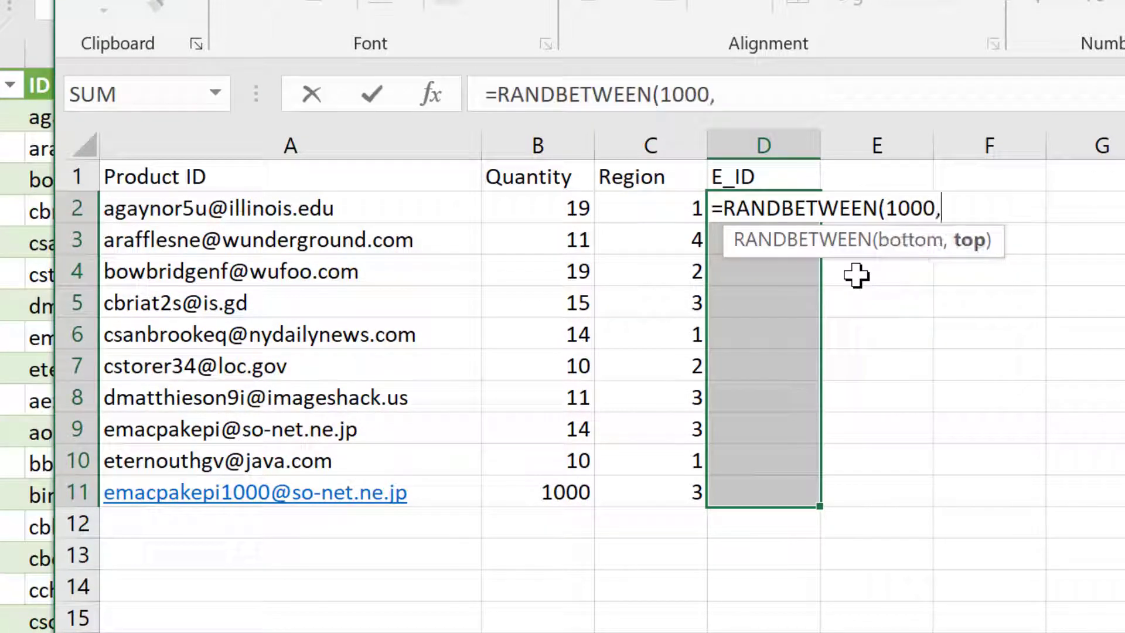
{"action": "type", "text": "2000)"}
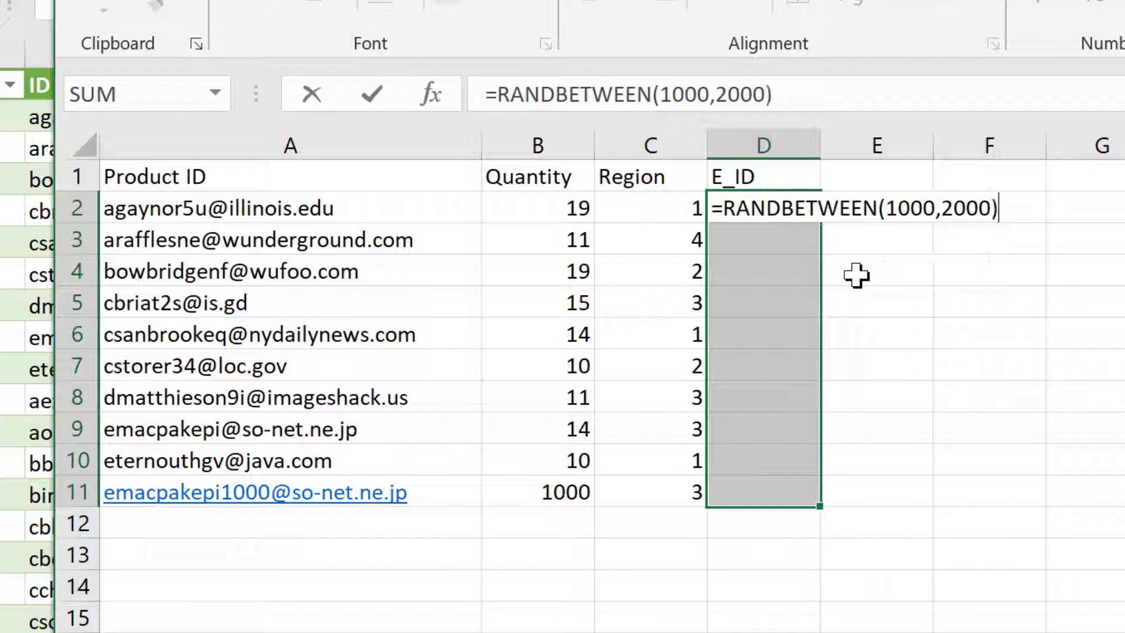
{"action": "key", "text": "ctrl+Return"}
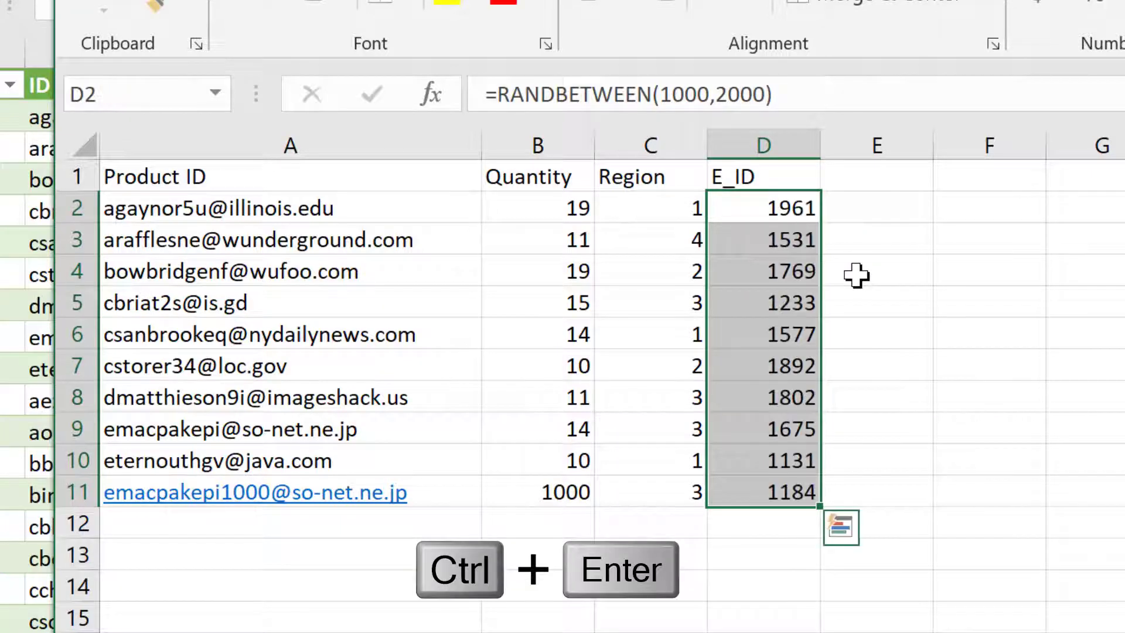
Convert the E_ID random numbers in D2:D11 to fixed values with Paste Values.
{"action": "key", "text": "ctrl+c"}
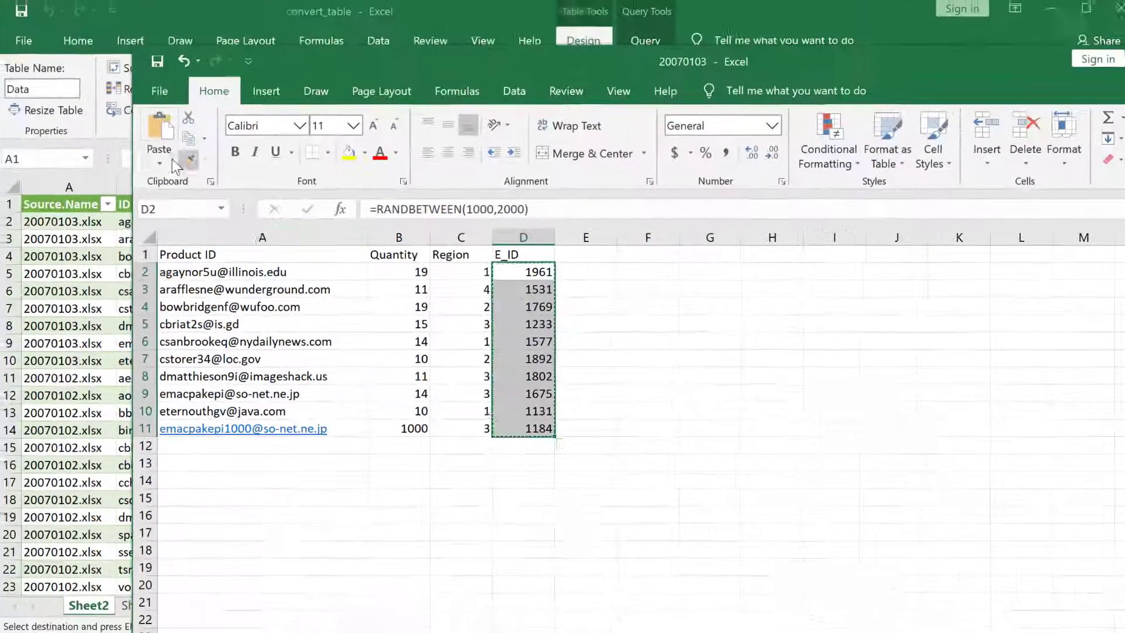
{"action": "left_click", "coordinate": [103, 10]}
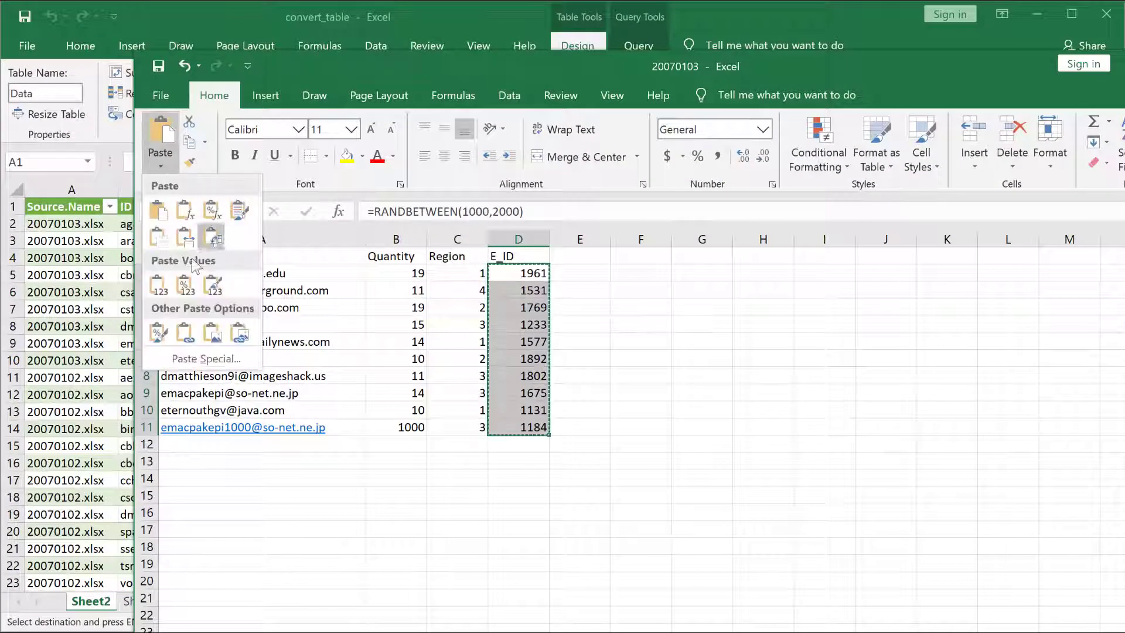
{"action": "left_click", "coordinate": [159, 285]}
{"action": "left_click", "coordinate": [613, 344]}
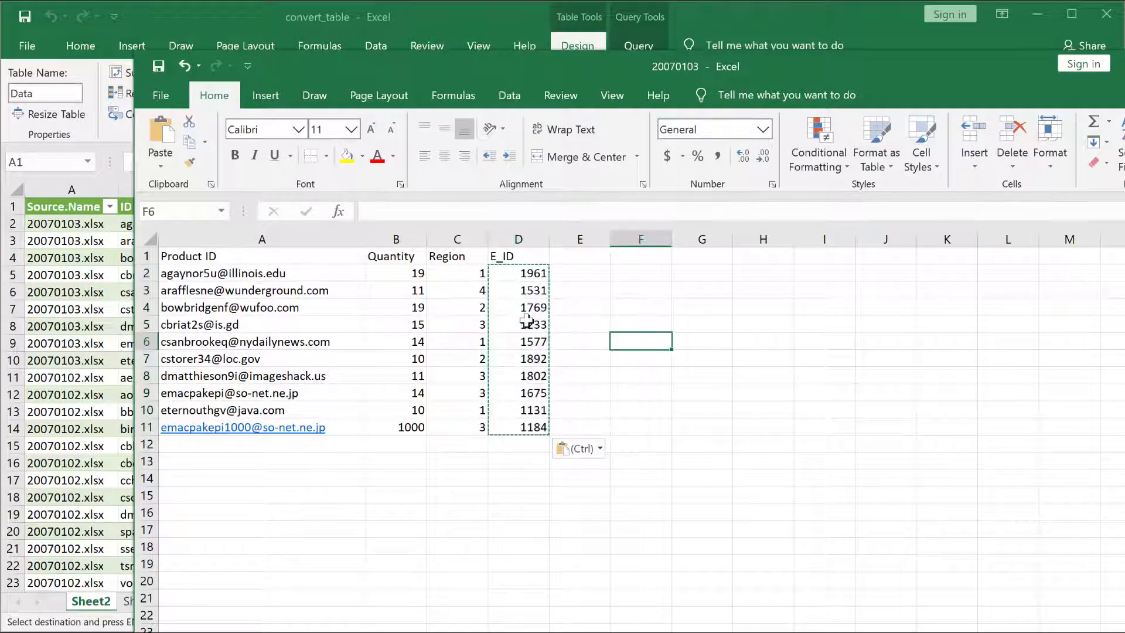
{"action": "left_click", "coordinate": [528, 391]}
{"action": "left_click", "coordinate": [713, 395]}
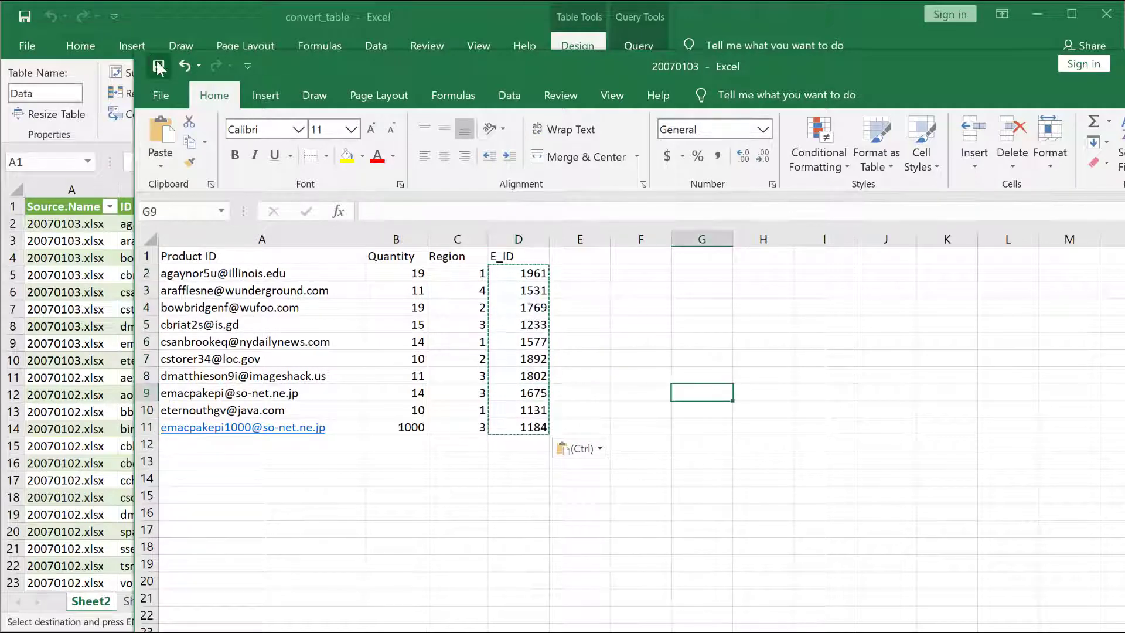
{"action": "key", "text": "Escape"}
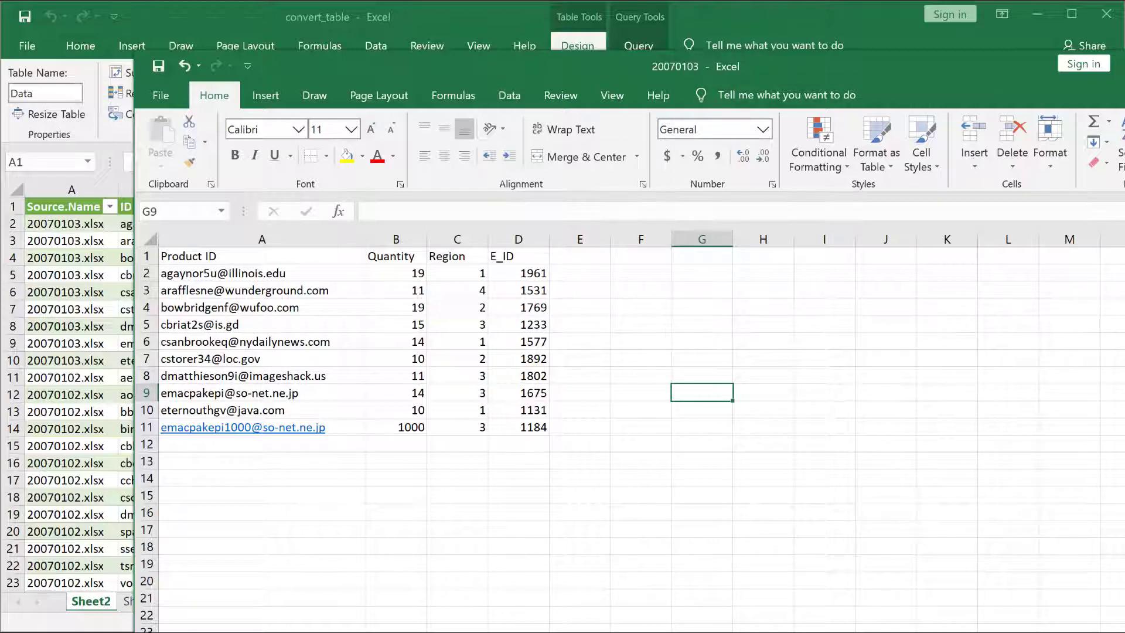
Close the 20070103 workbook and refresh the combined Data table.
{"action": "key", "text": "alt+Tab"}
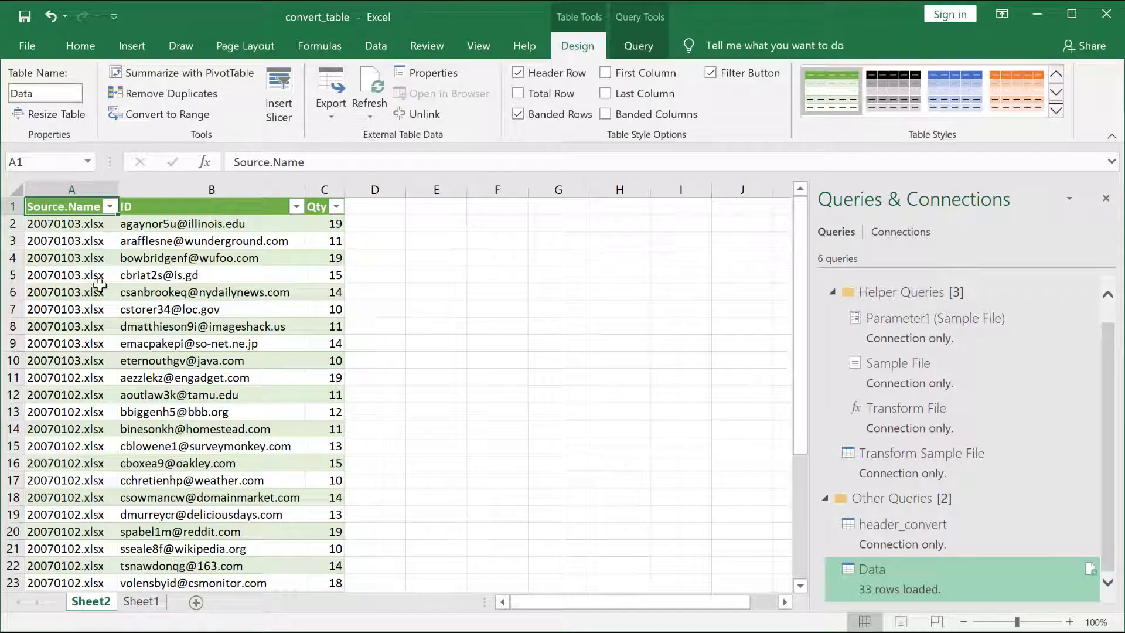
{"action": "right_click", "coordinate": [211, 309]}
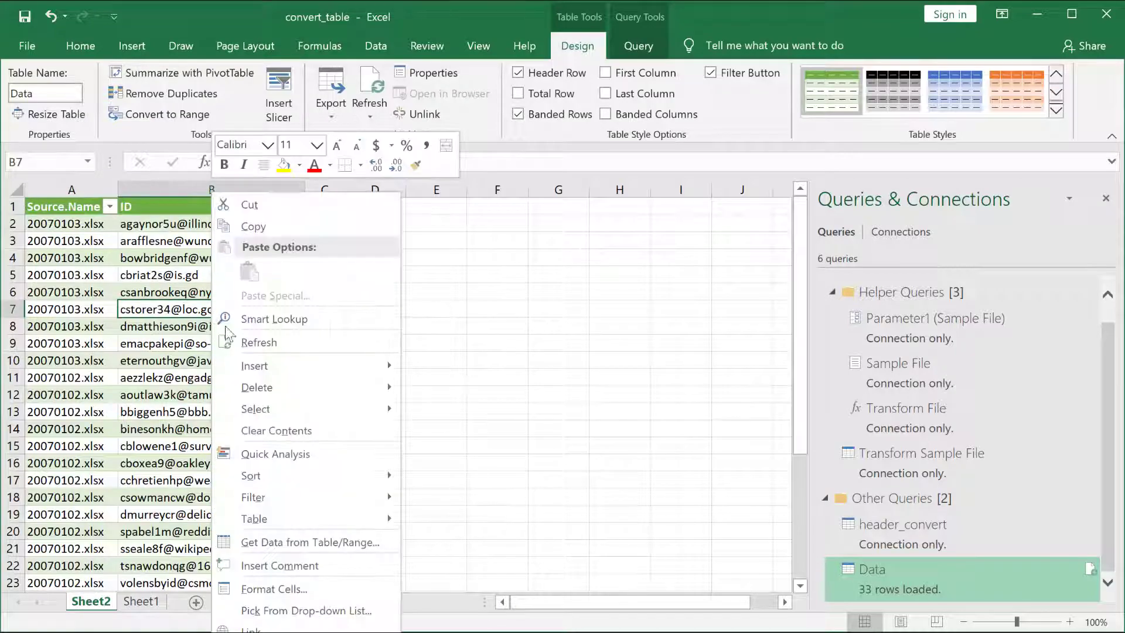
{"action": "left_click", "coordinate": [246, 343]}
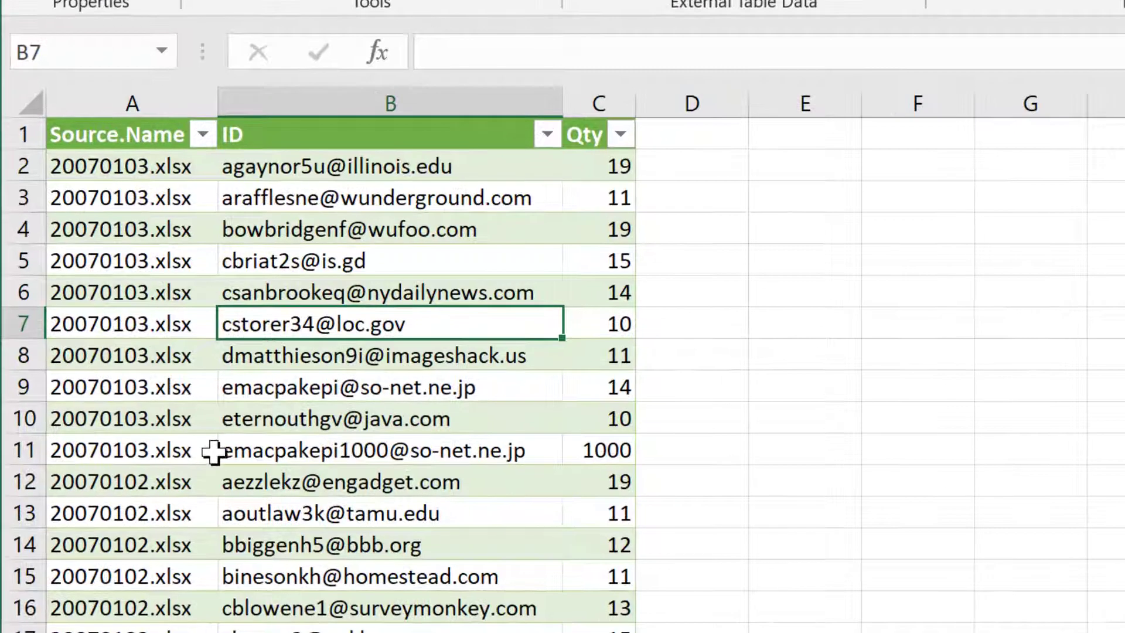
Check the new 1000-quantity row and the ID and Qty columns in the refreshed table.
{"action": "left_click_drag", "start_coordinate": [116, 379], "coordinate": [328, 383]}
{"action": "left_click_drag", "start_coordinate": [596, 457], "coordinate": [596, 458]}
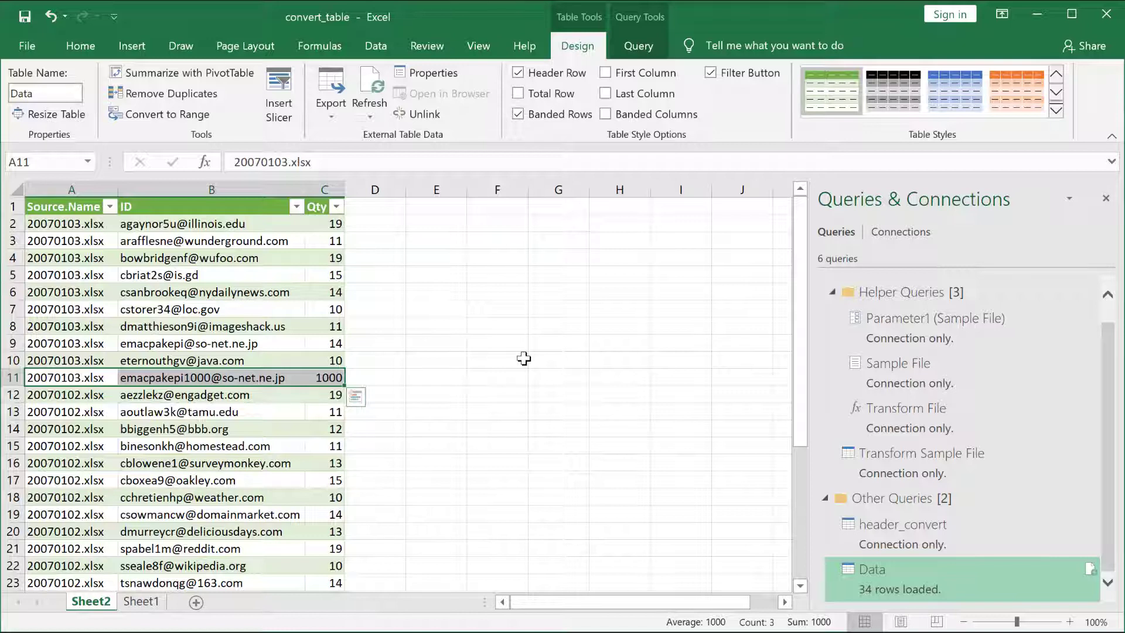
{"action": "left_click", "coordinate": [235, 208]}
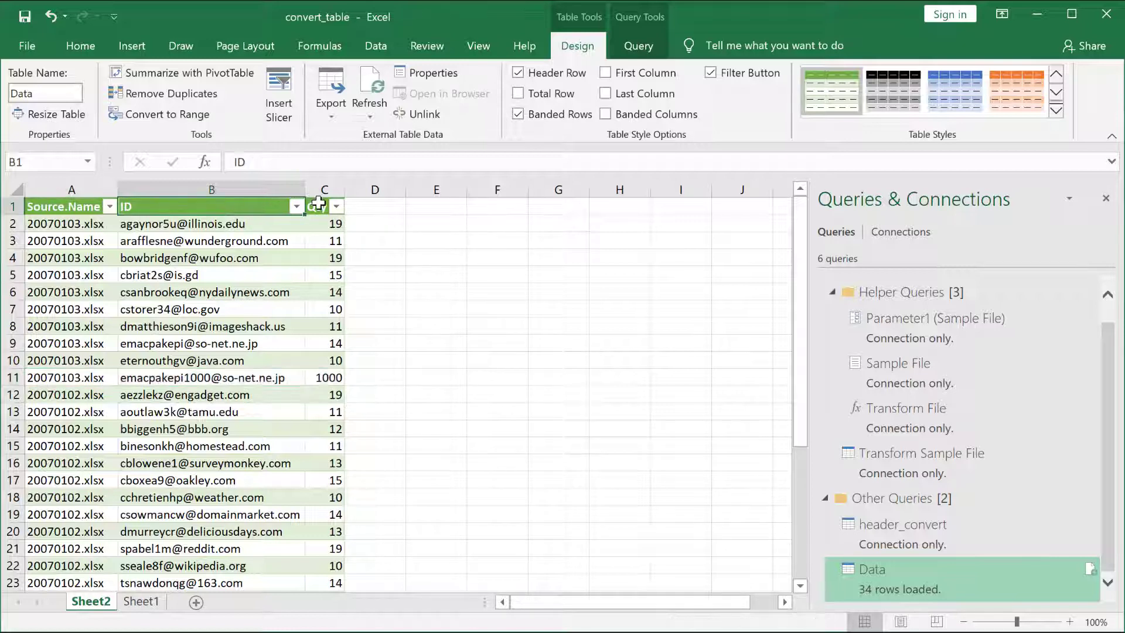
{"action": "left_click", "coordinate": [319, 205]}
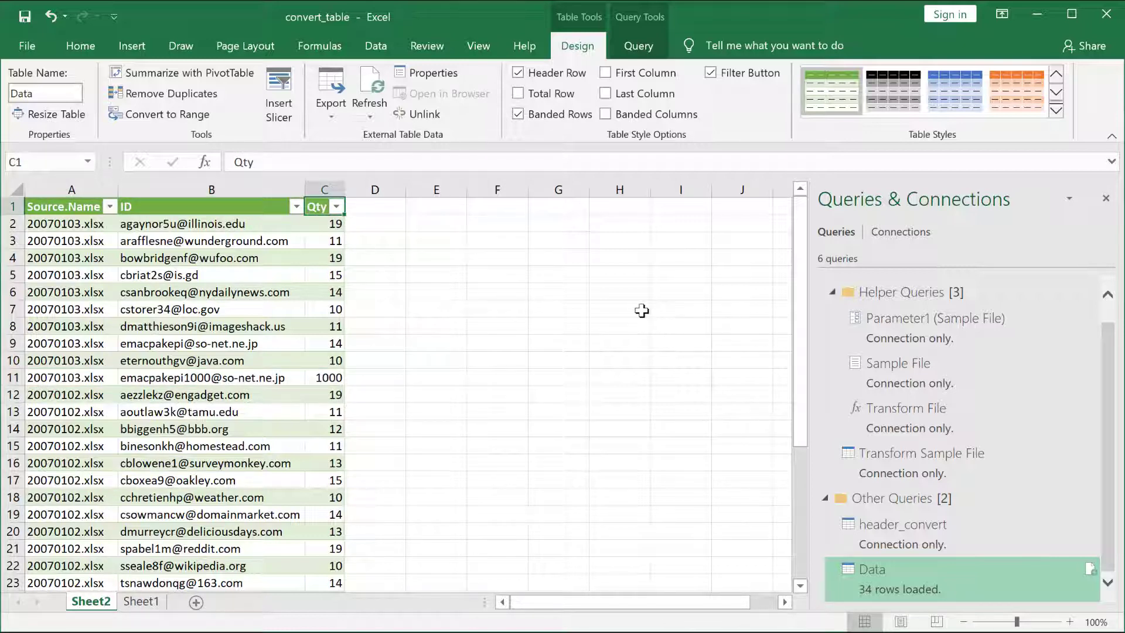